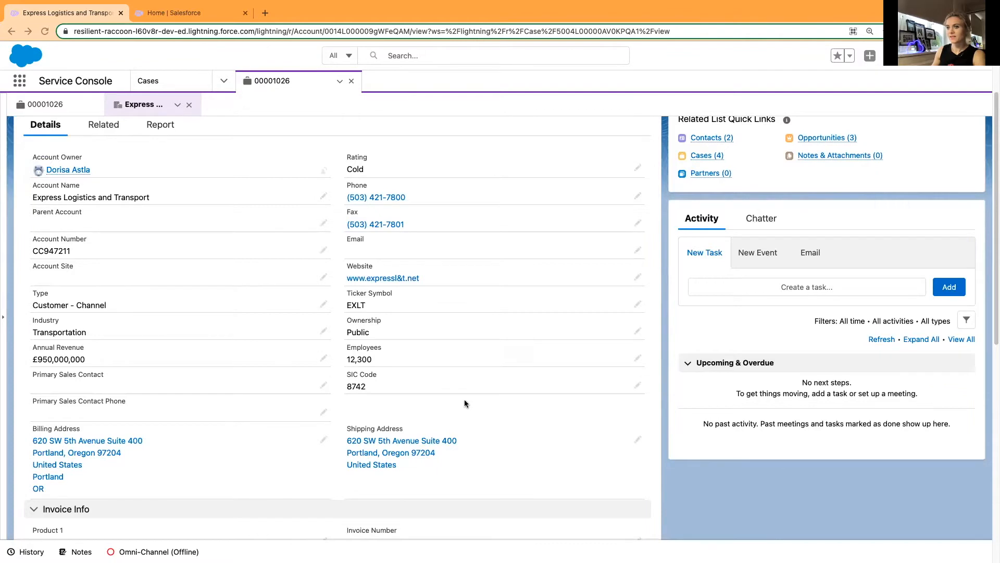
left_click(323, 306)
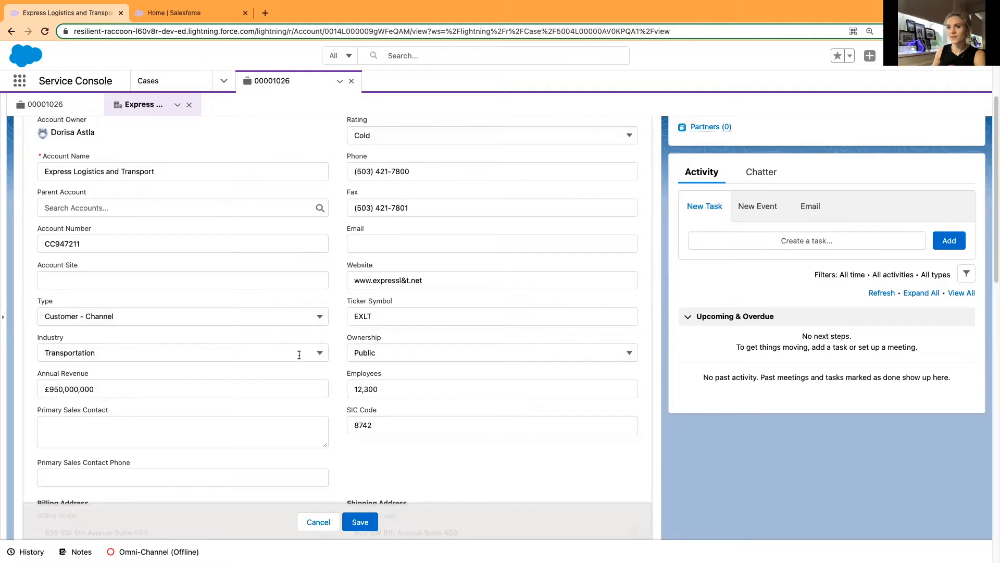
scroll(298, 356, "up", 3)
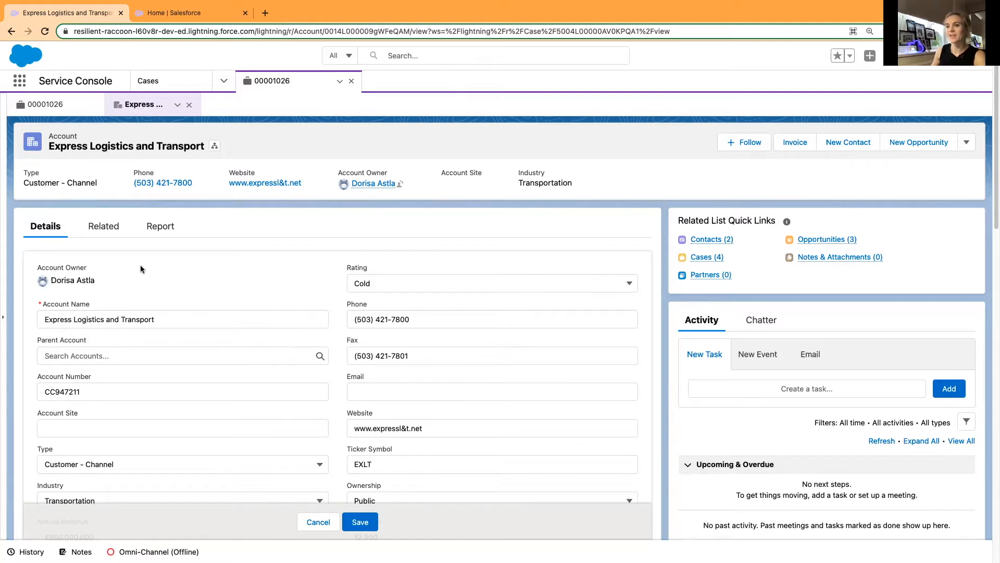
scroll(258, 284, "down", 1)
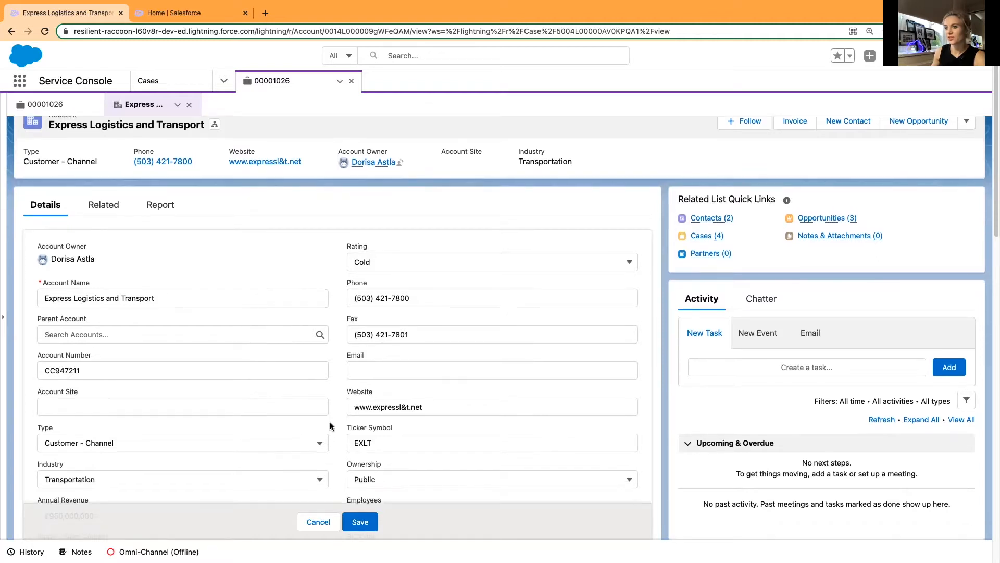
scroll(329, 425, "up", 1)
left_click(319, 522)
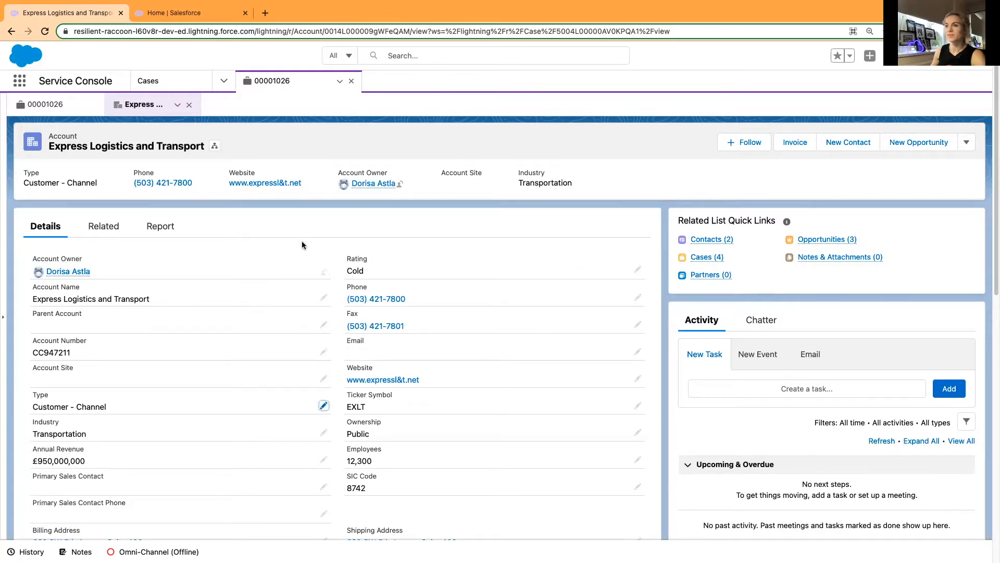
Open the Account object's Fields & Relationships in the Object Manager of Service Setup.
left_click(177, 13)
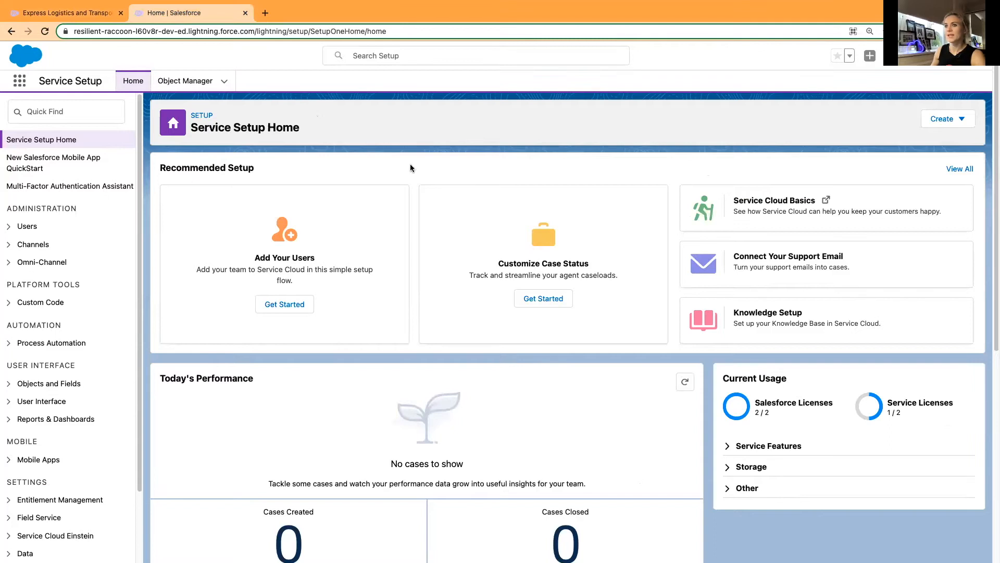
left_click(185, 81)
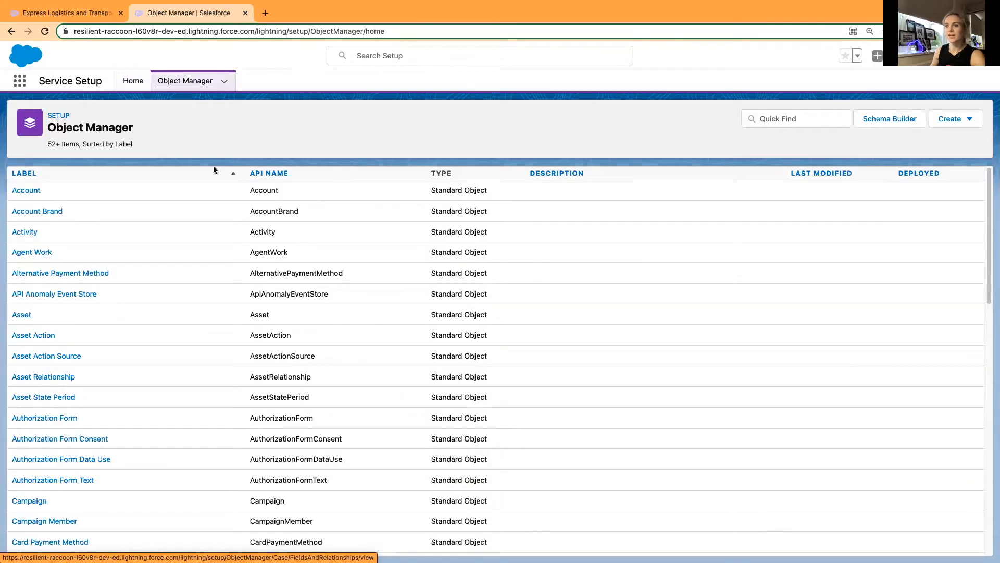
left_click(26, 190)
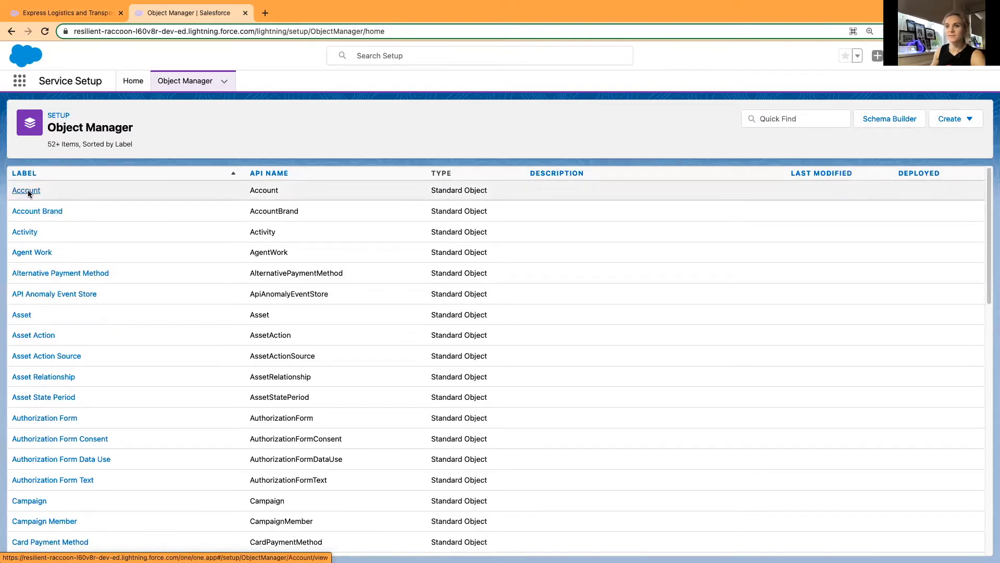
left_click(65, 201)
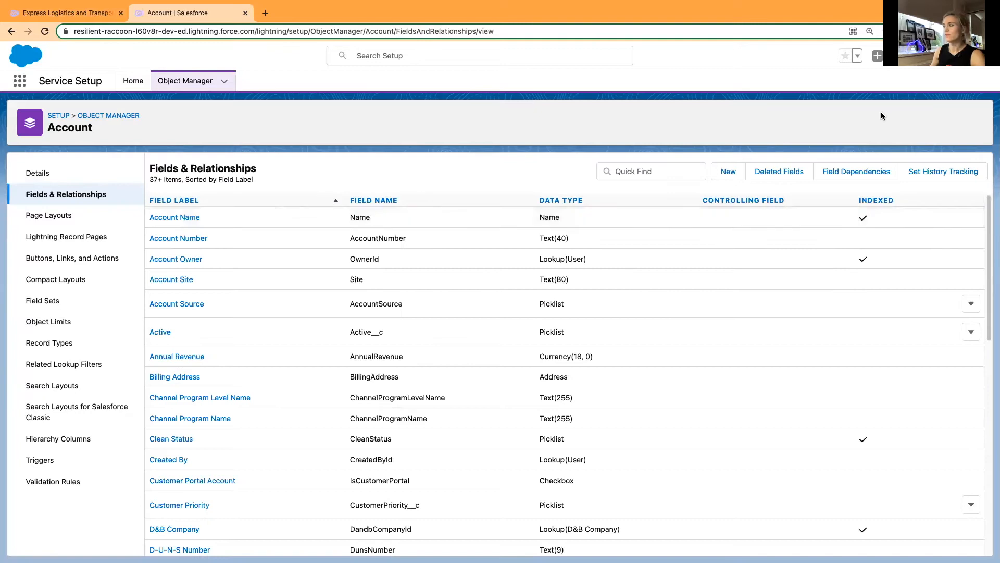
Start a new custom field on the Account object with the Picklist data type.
left_click(726, 172)
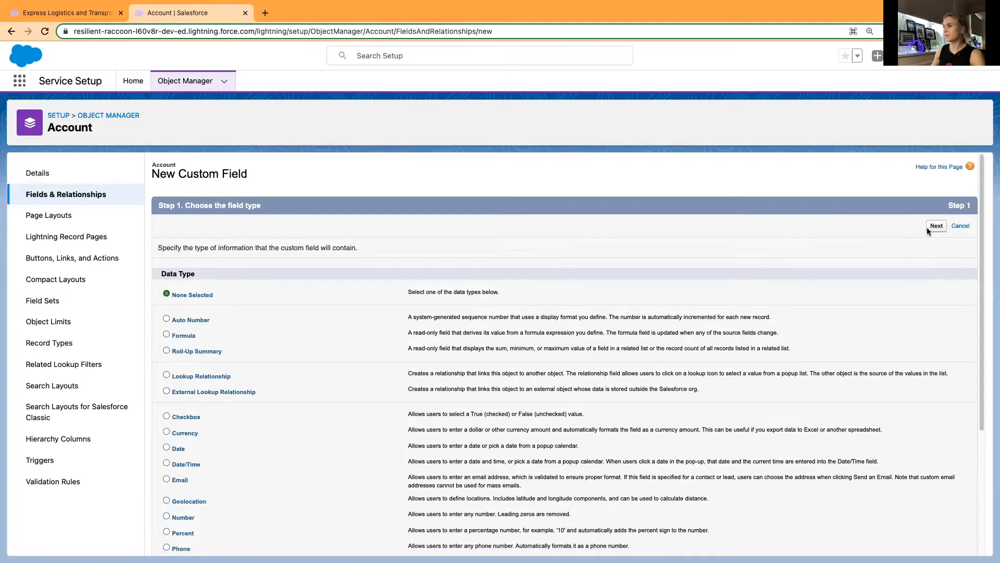
scroll(243, 412, "down", 1)
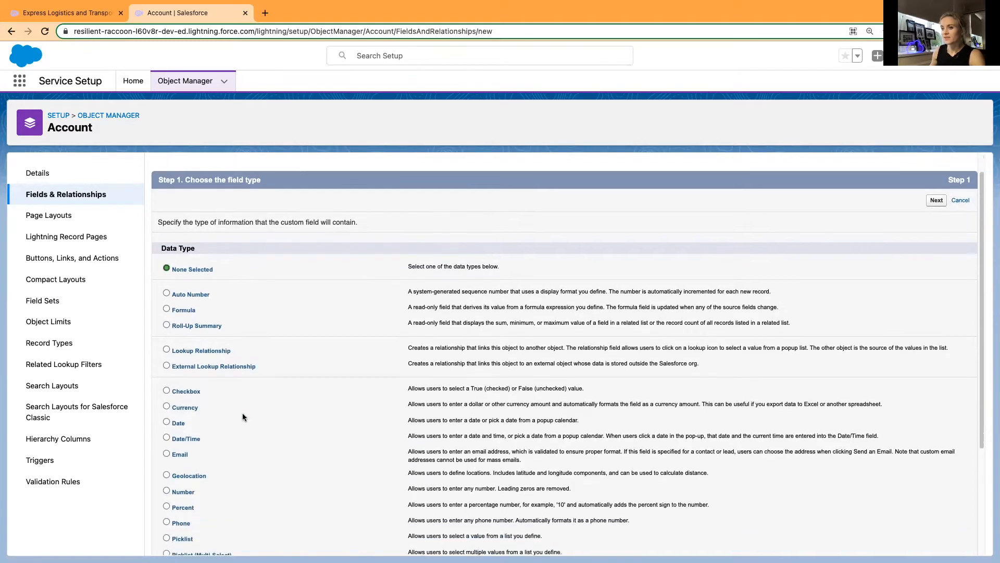
scroll(210, 509, "down", 5)
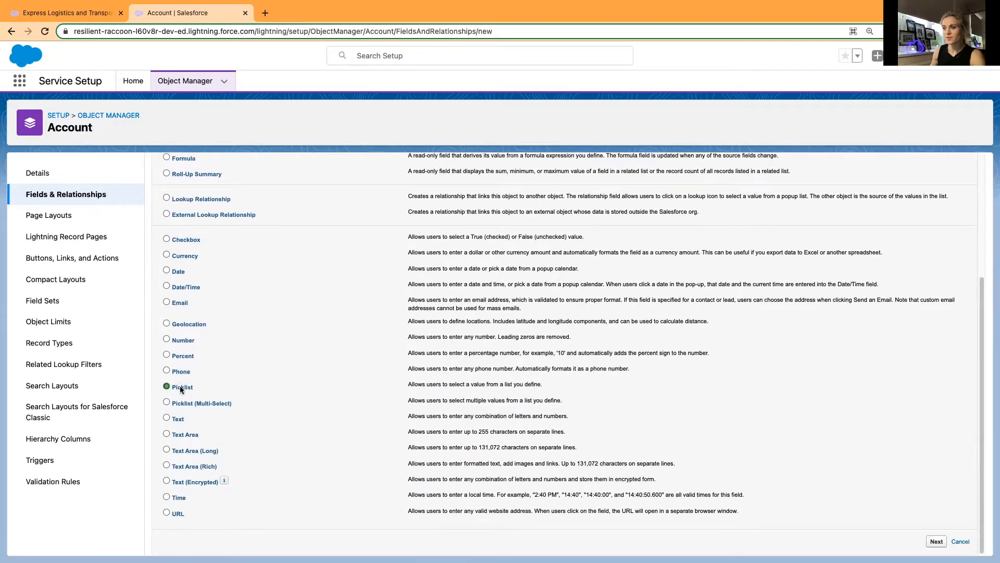
scroll(766, 216, "up", 6)
left_click(936, 226)
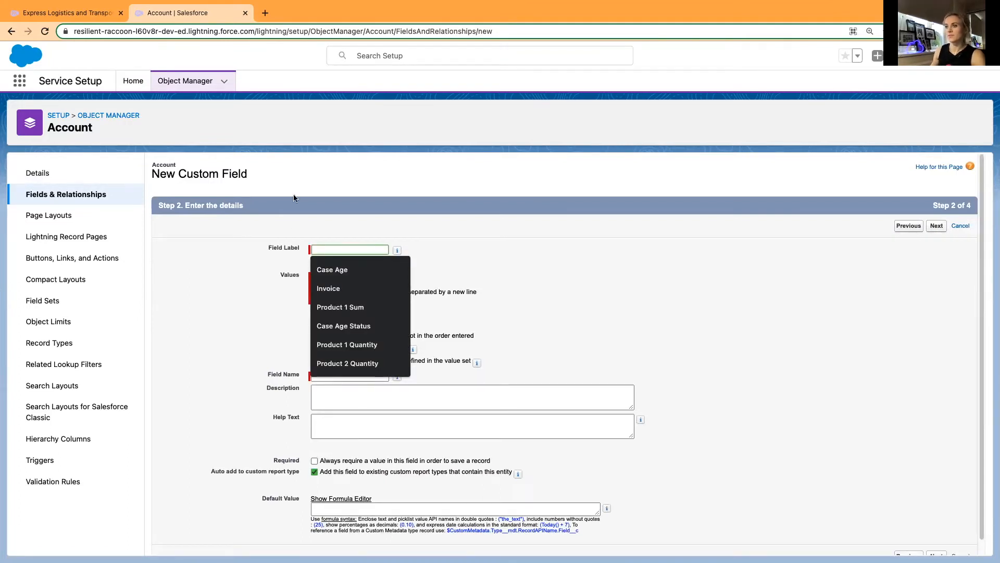
Review the existing fields on the Express Logistics and Transport account and label the new picklist field Customer Type.
left_click(59, 10)
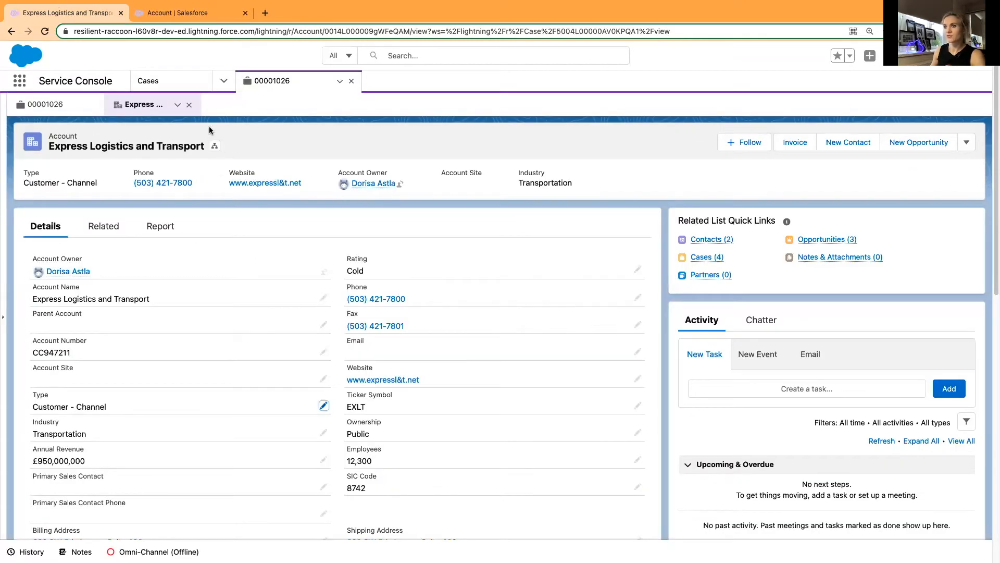
scroll(205, 332, "down", 1)
scroll(204, 334, "down", 3)
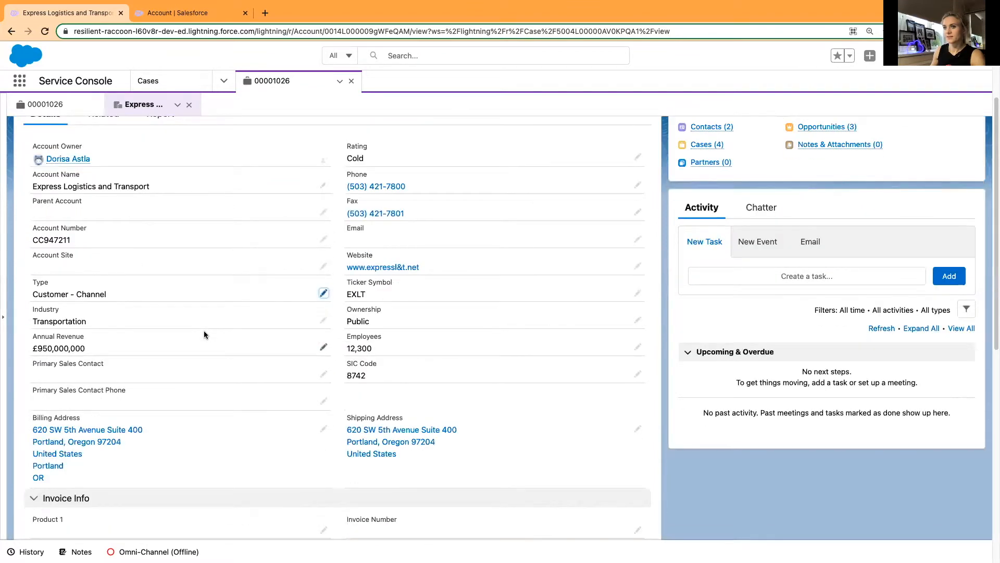
scroll(202, 325, "up", 3)
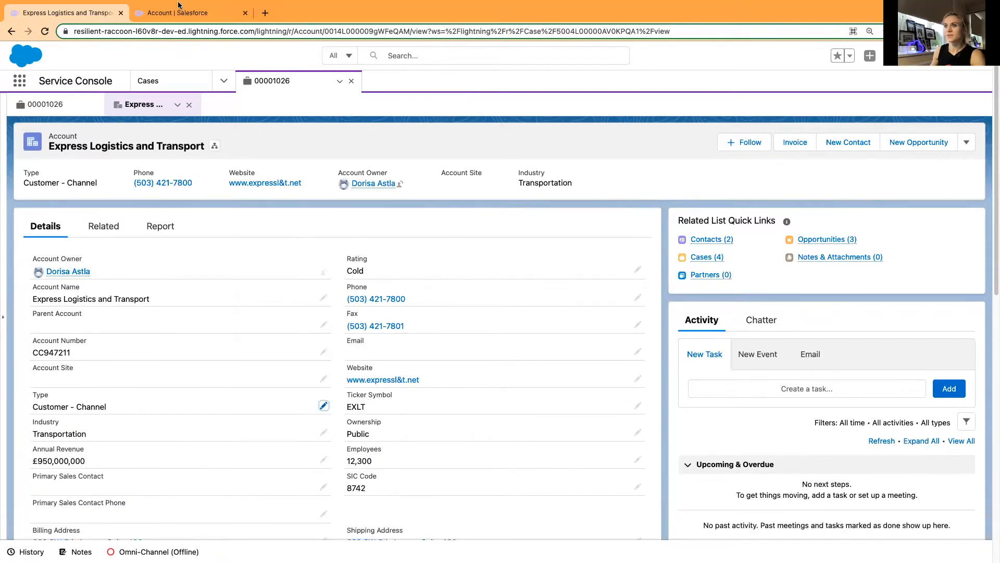
left_click(180, 11)
left_click(339, 249)
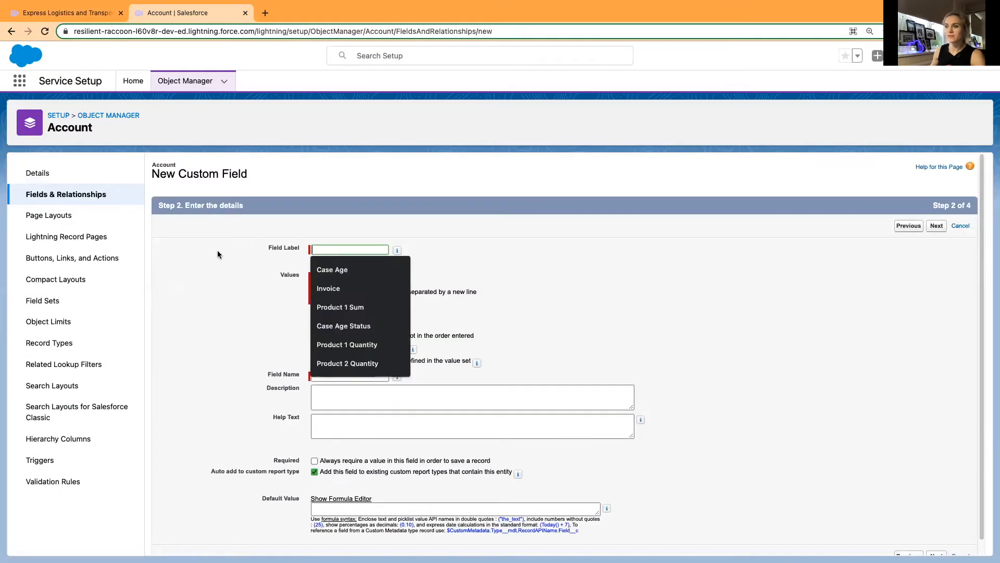
type("Customer Type")
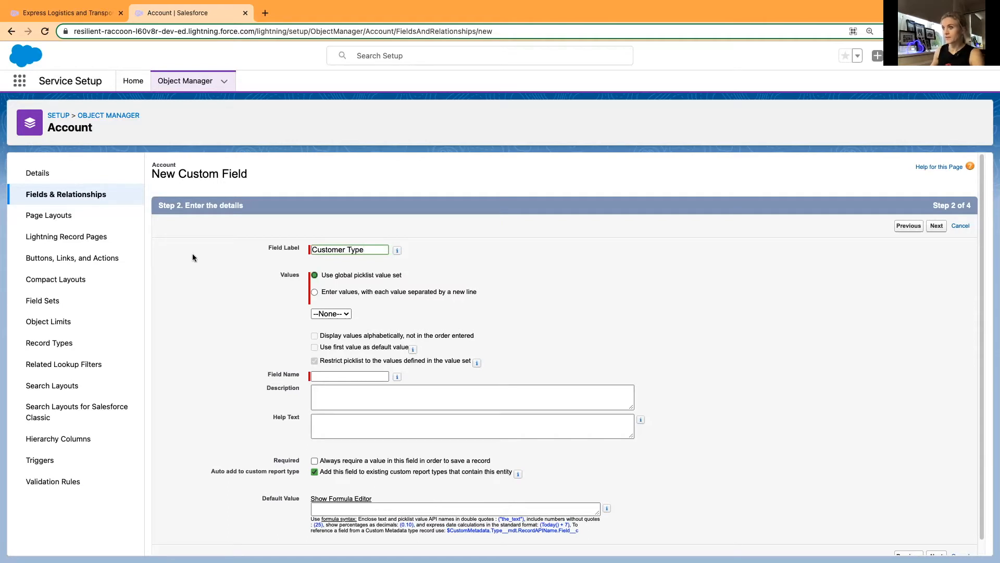
Enter the field's own picklist values, Standard and Platinum, instead of using a global value set.
left_click(323, 292)
left_click(321, 345)
type("Standard")
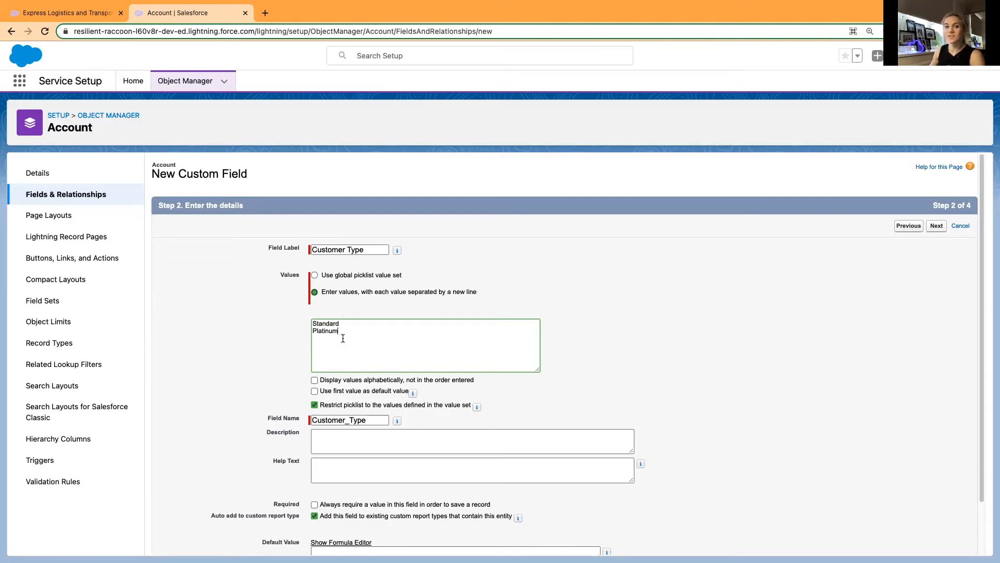
left_click(239, 344)
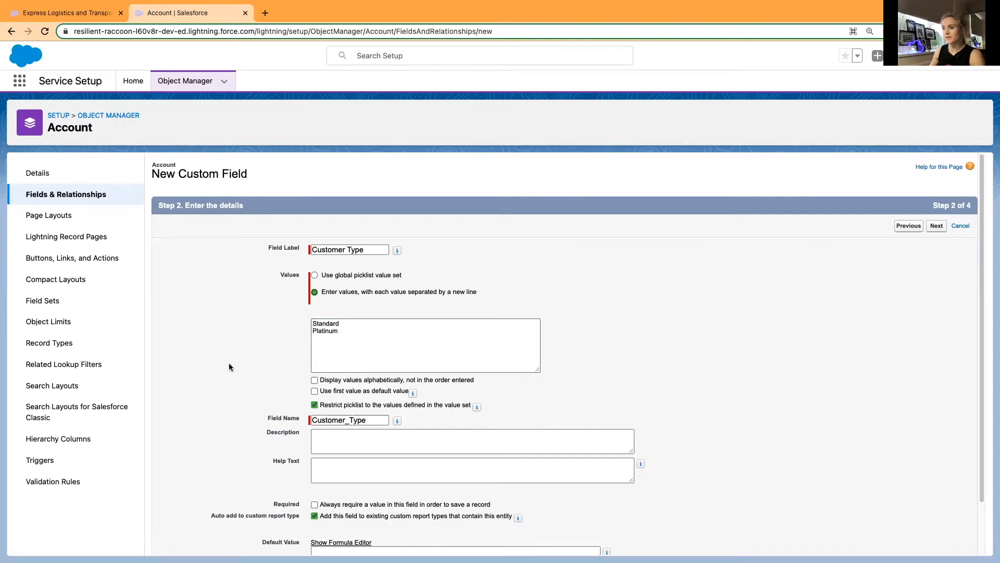
scroll(229, 364, "down", 2)
scroll(227, 366, "up", 2)
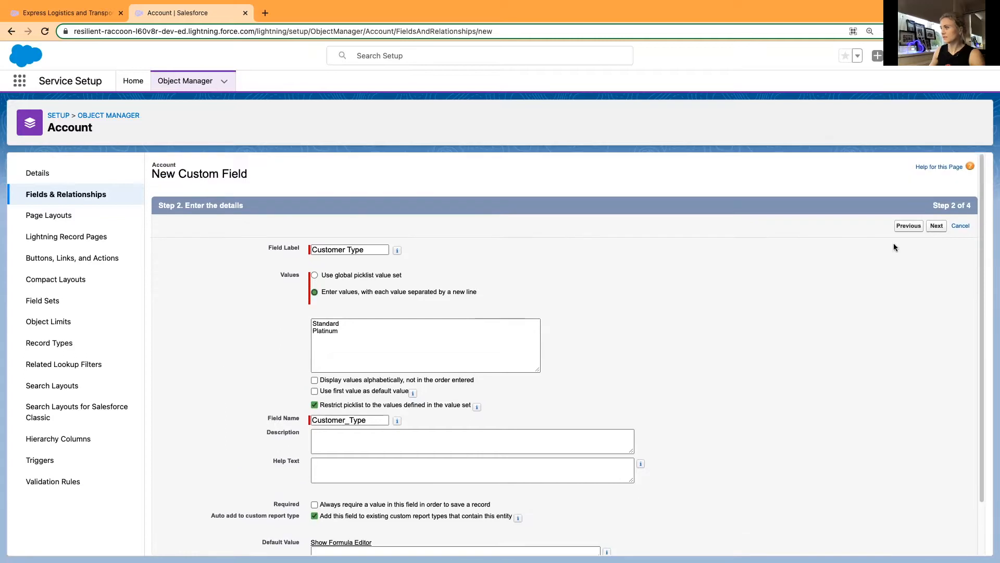
Finish and save the Customer Type field without adding it to any page layout.
left_click(936, 226)
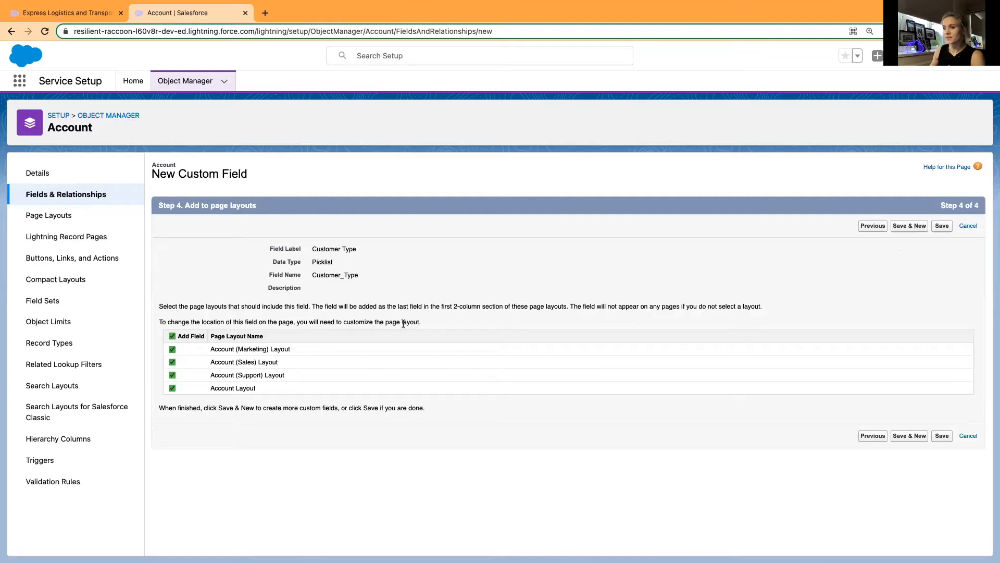
left_click(172, 336)
left_click(941, 226)
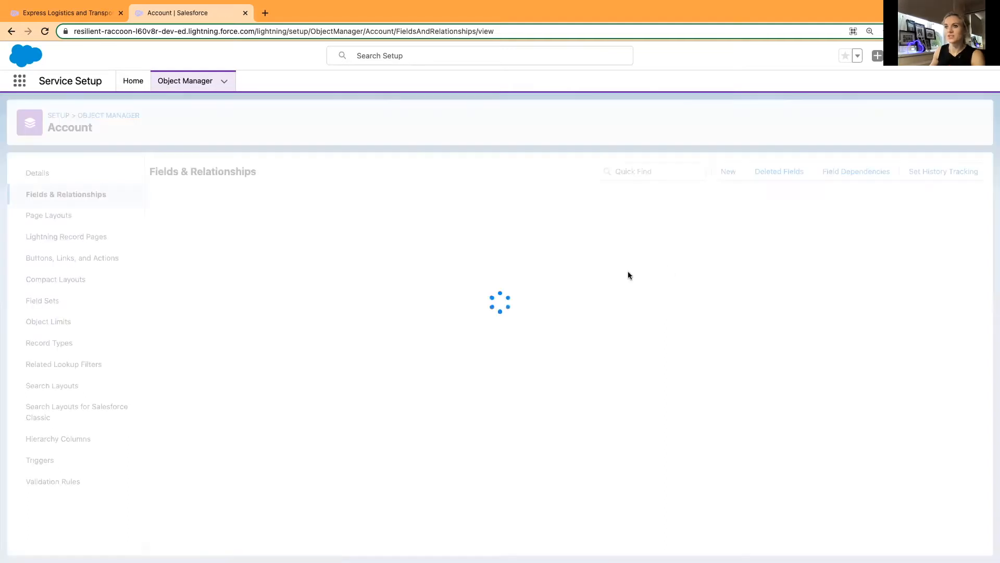
Add the Customer Type field directly below Account Name in the Account Layout's Account Information section and save the layout.
left_click(40, 217)
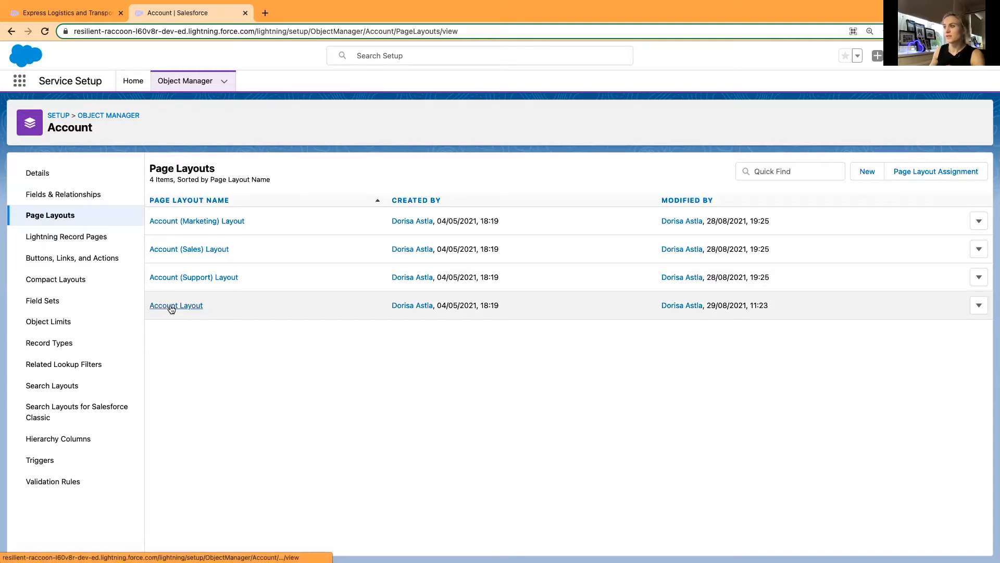
left_click(173, 307)
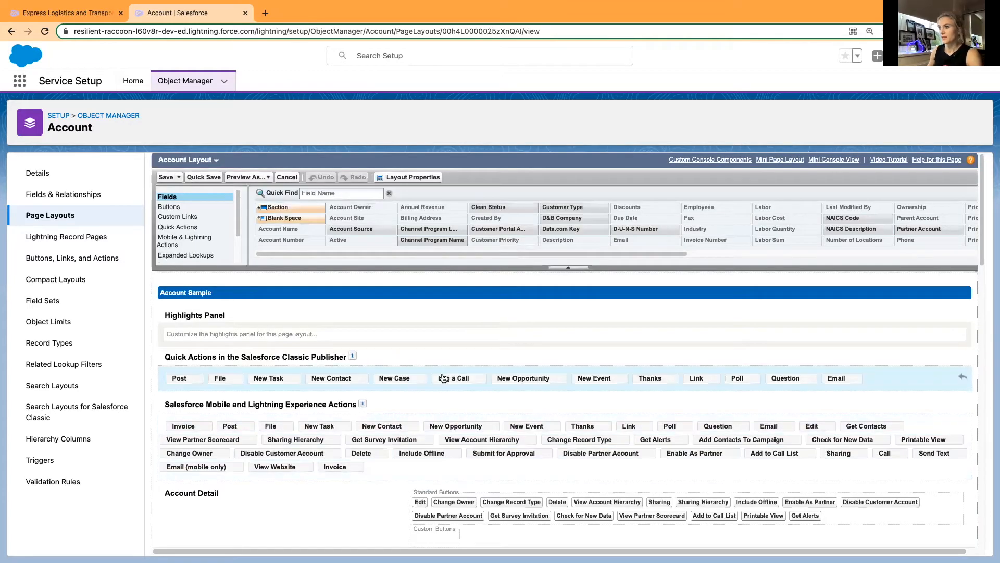
scroll(427, 365, "down", 10)
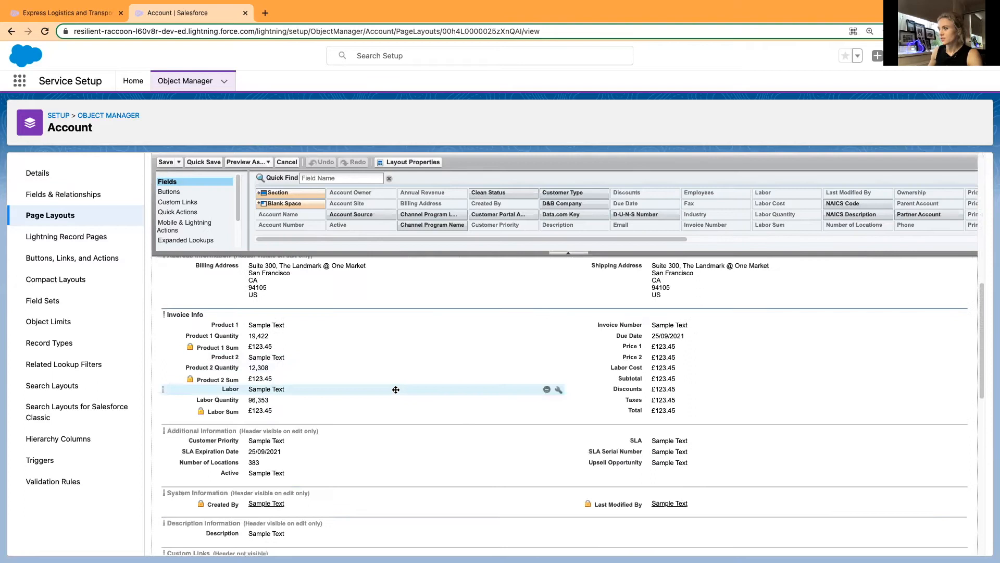
scroll(396, 390, "up", 5)
scroll(401, 359, "up", 1)
left_click(339, 178)
type("c")
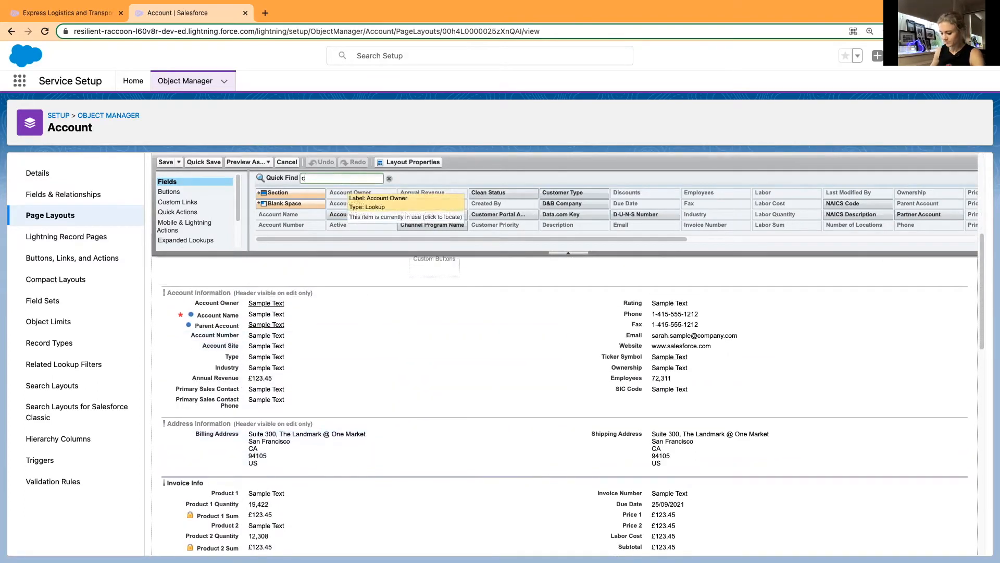
type("ust")
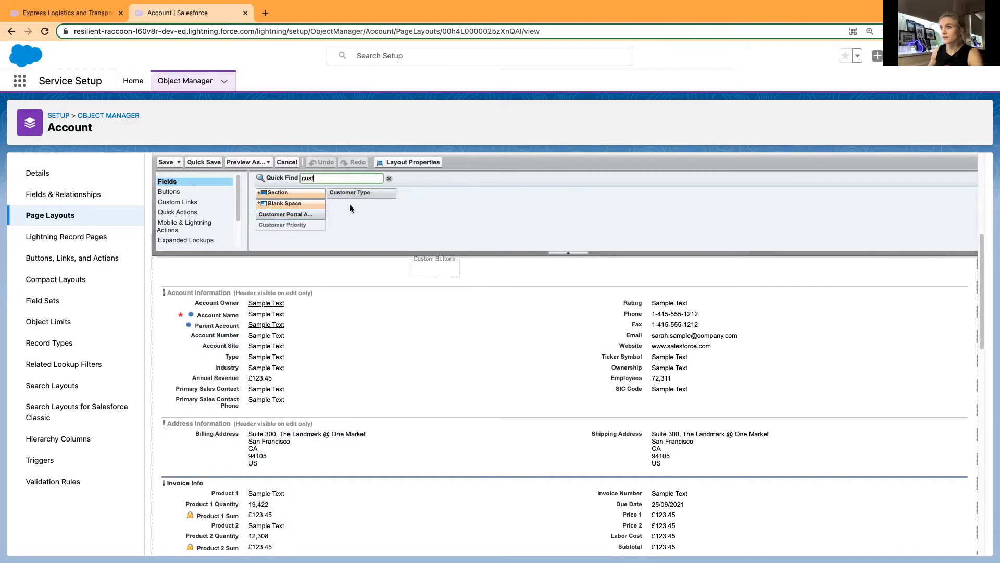
left_click_drag(354, 194, 339, 320)
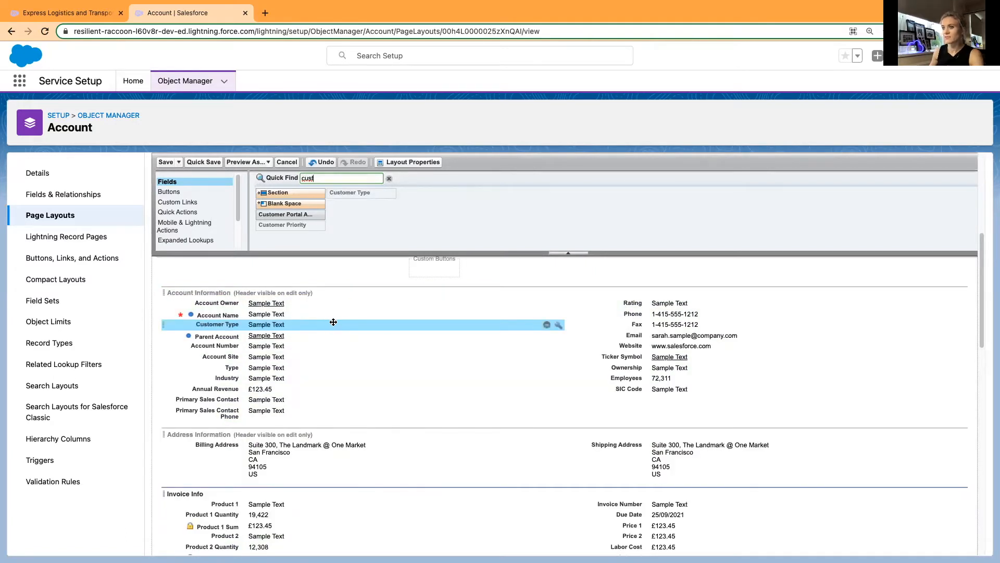
left_click(204, 162)
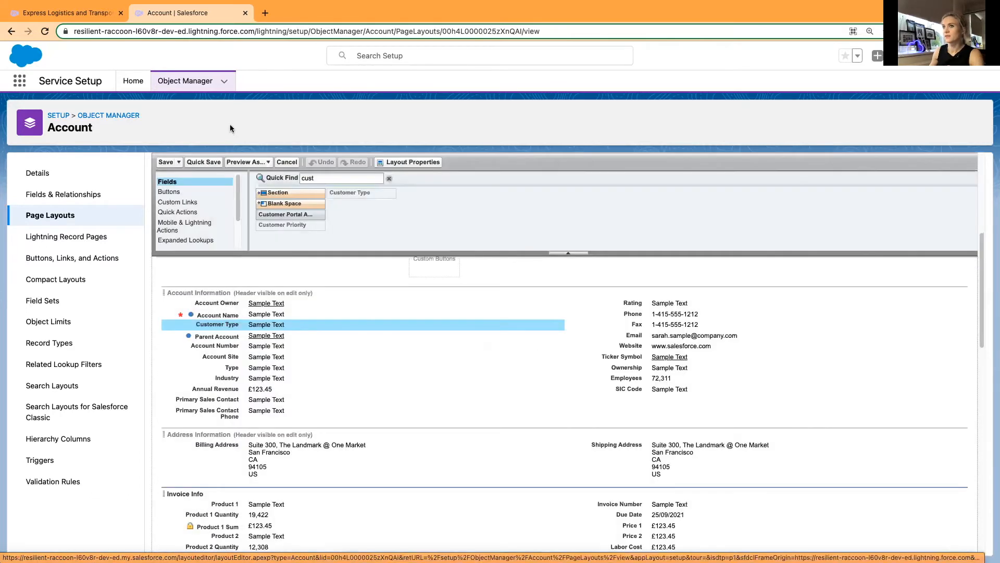
Reload the Express Logistics and Transport account record, set its Customer Type to Platinum and save it.
left_click(61, 13)
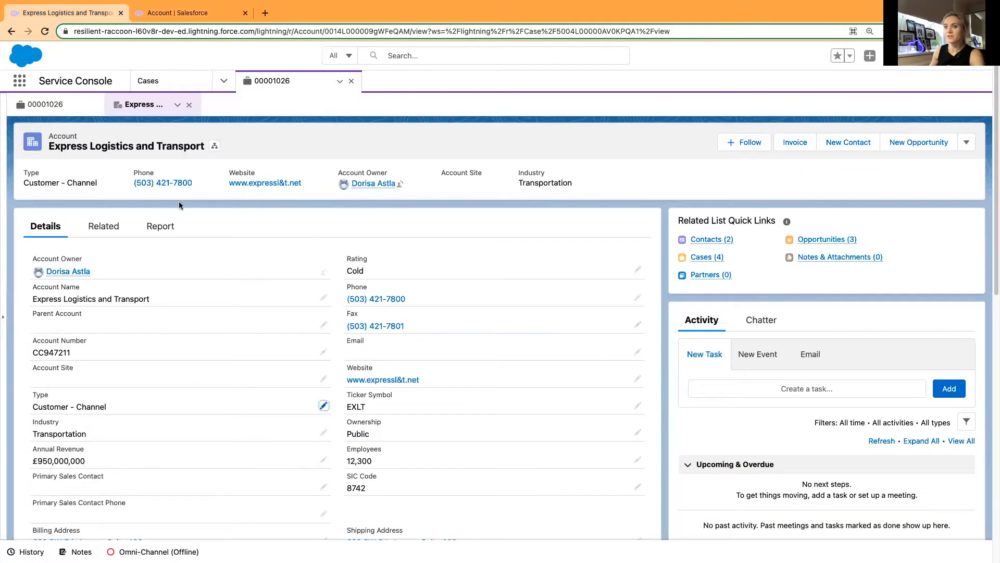
left_click(45, 31)
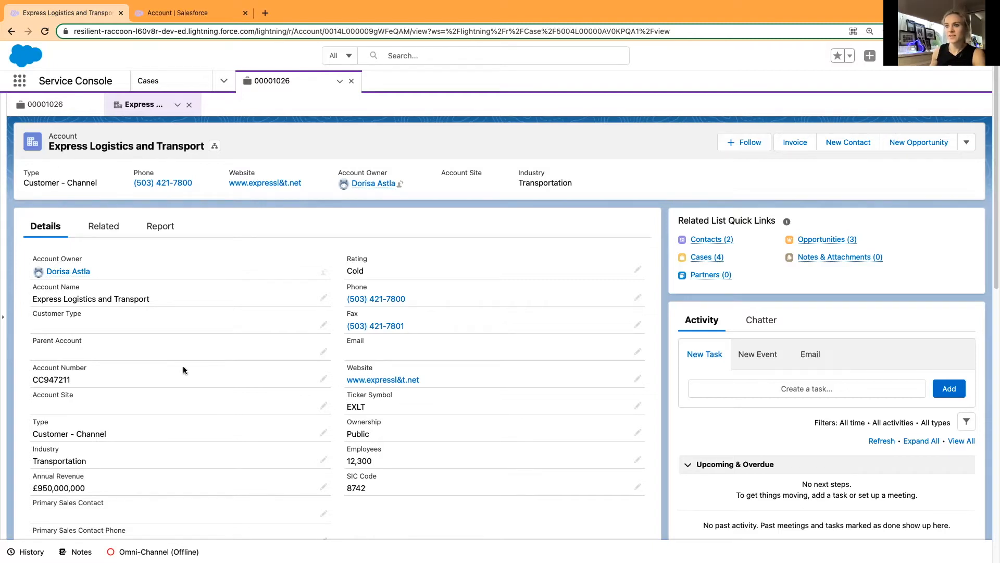
left_click(321, 329)
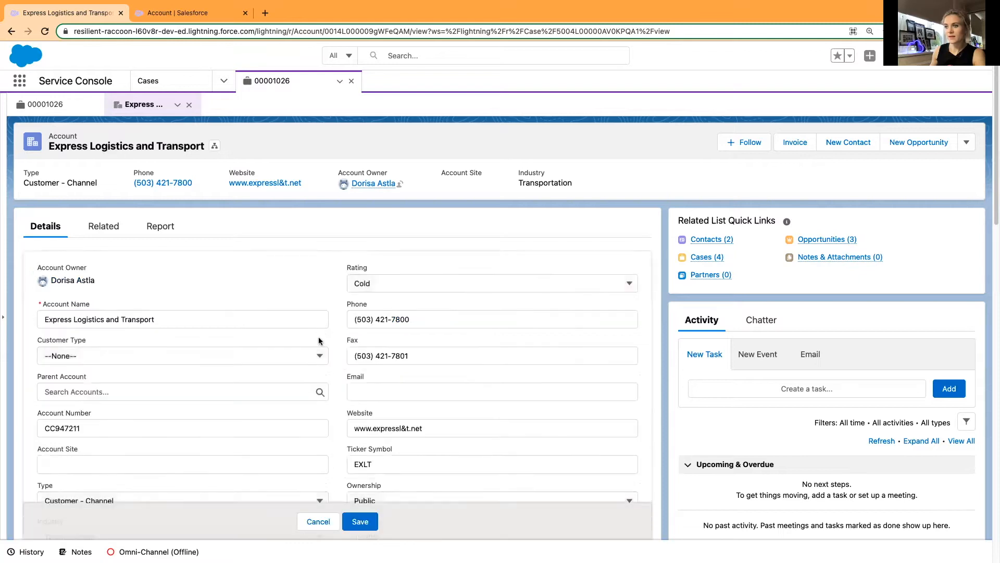
left_click(165, 356)
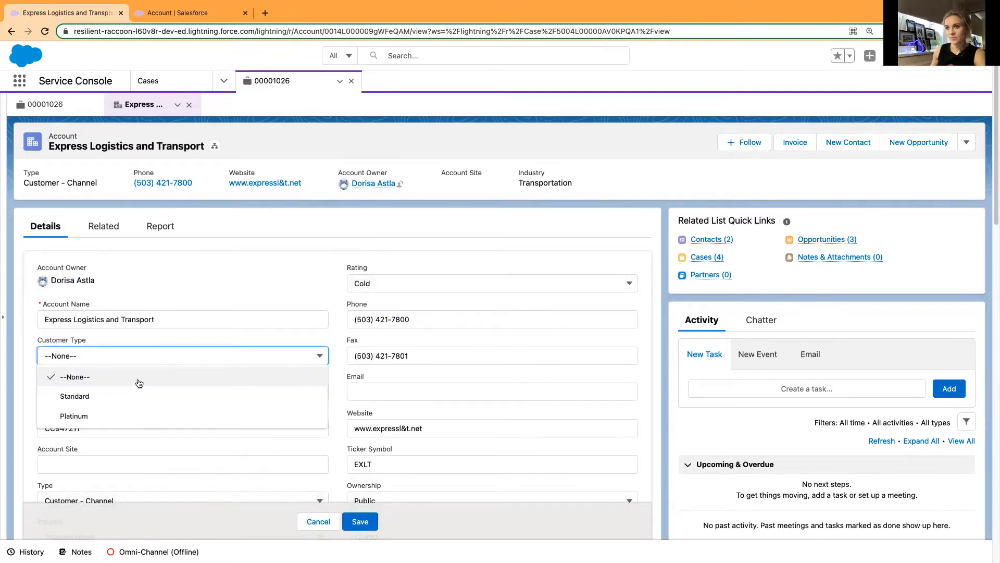
left_click(102, 413)
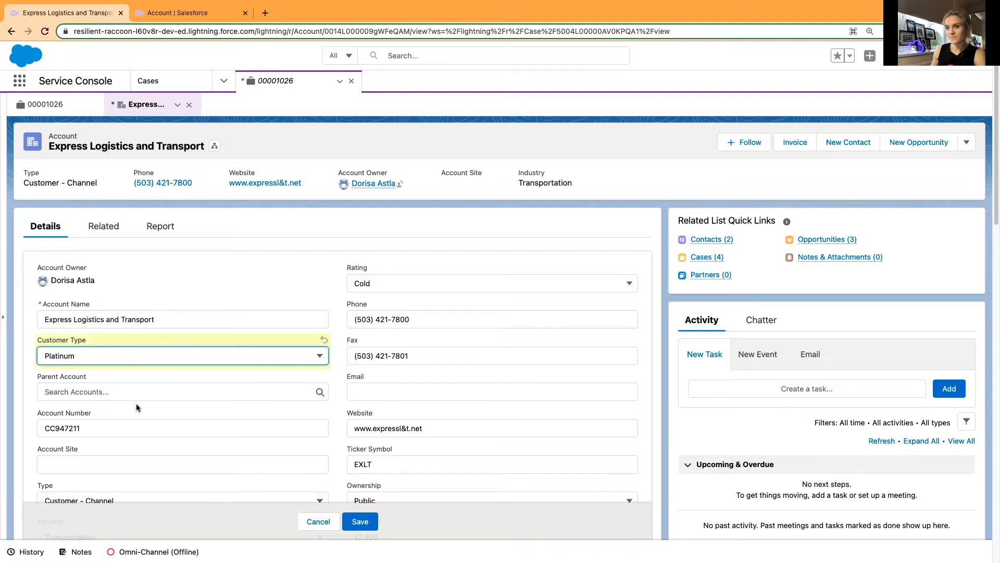
left_click(367, 526)
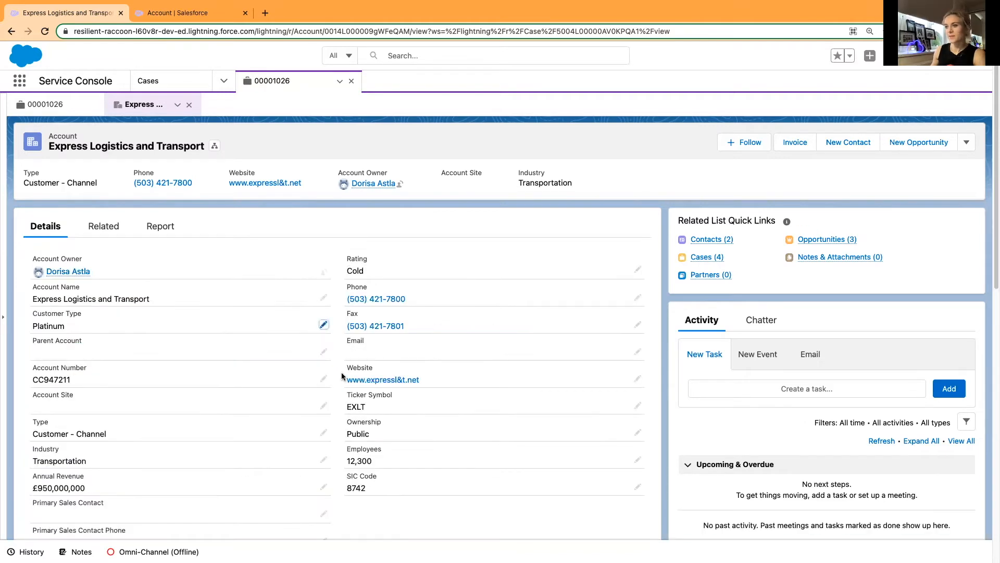
scroll(339, 368, "down", 3)
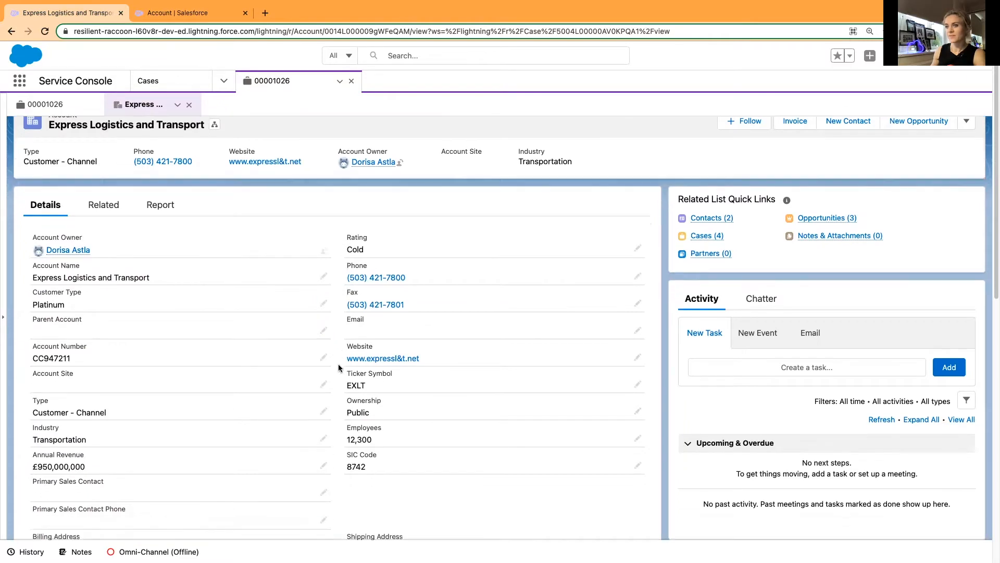
scroll(339, 367, "up", 3)
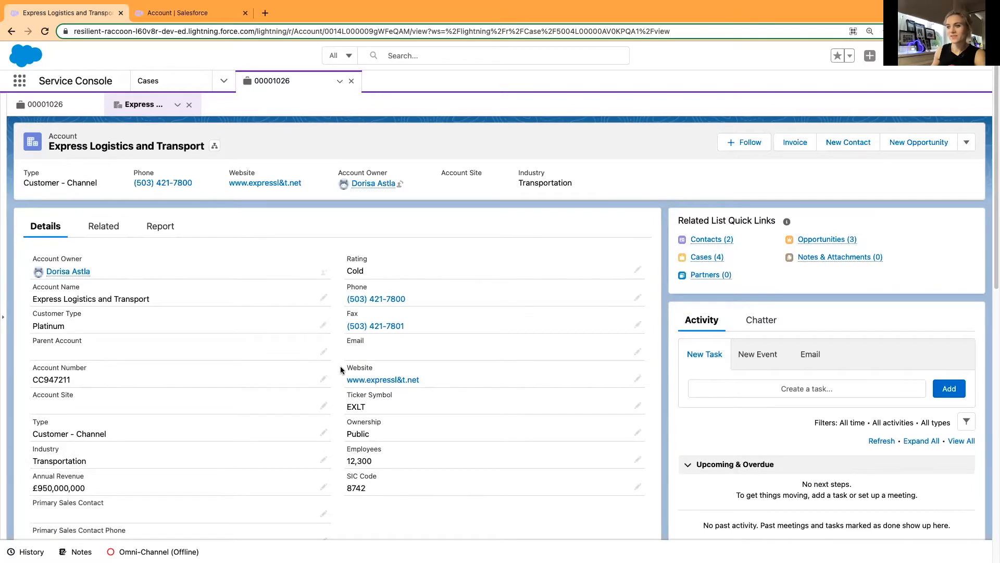
scroll(339, 369, "down", 10)
scroll(339, 369, "up", 10)
Return to the Login issues case and show its record details.
left_click(69, 105)
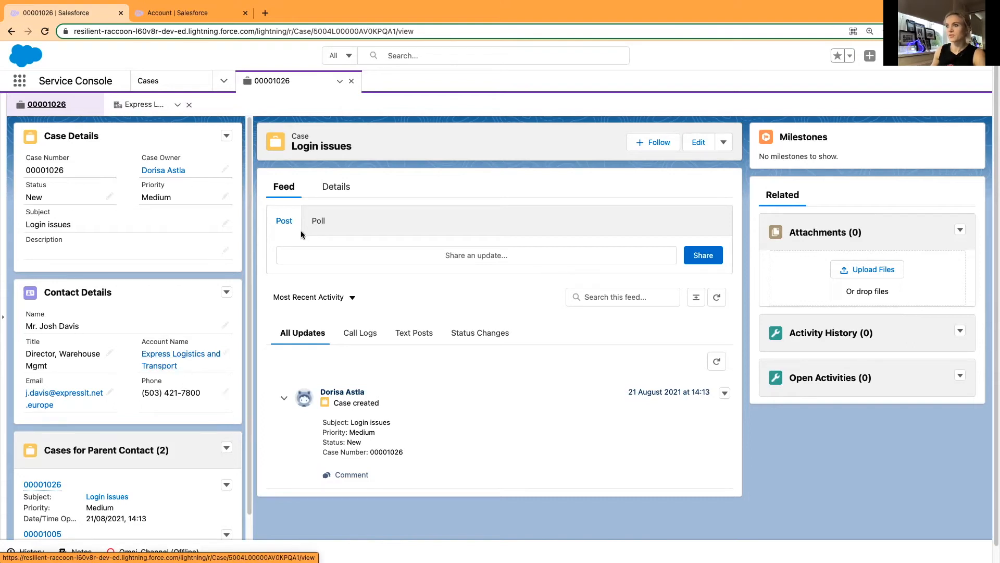
left_click(343, 192)
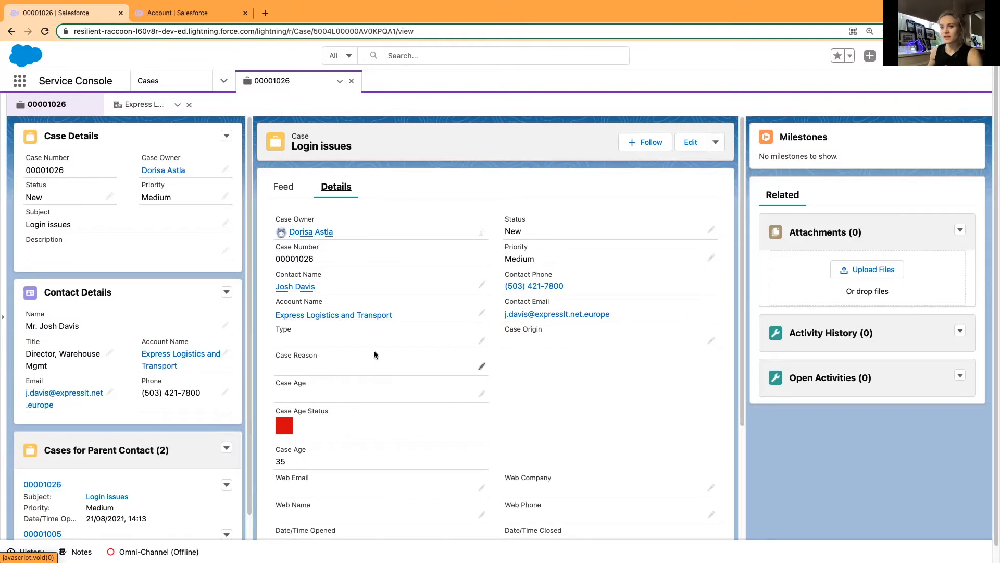
Open the Case object's Case Layout page layout in the setup's Object Manager.
left_click(177, 13)
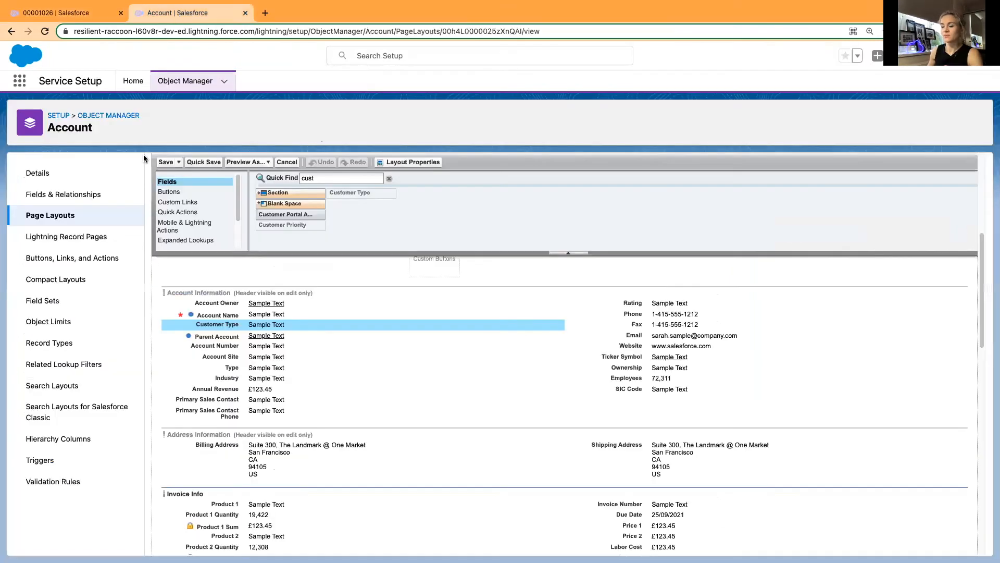
left_click(185, 82)
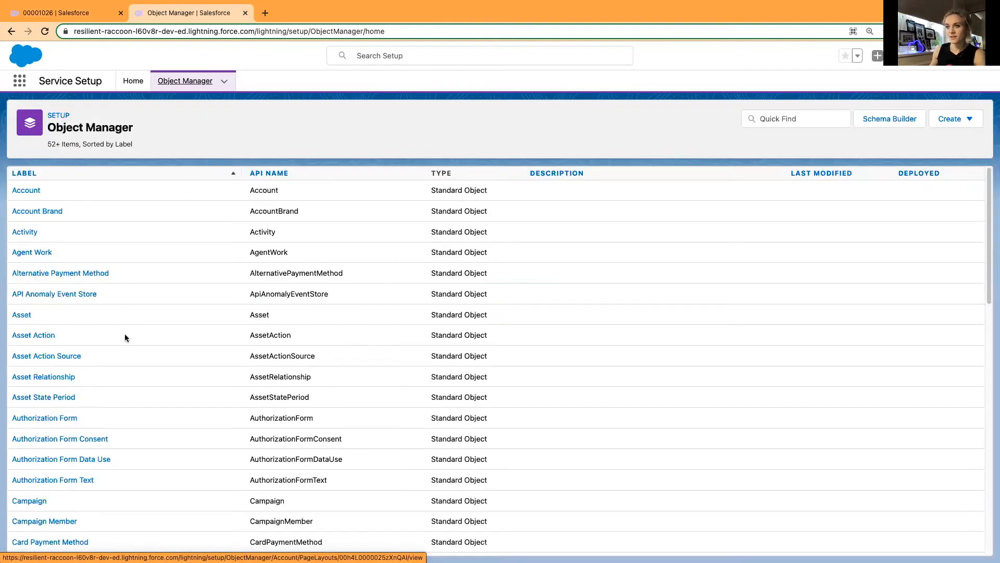
scroll(125, 337, "down", 5)
left_click(25, 437)
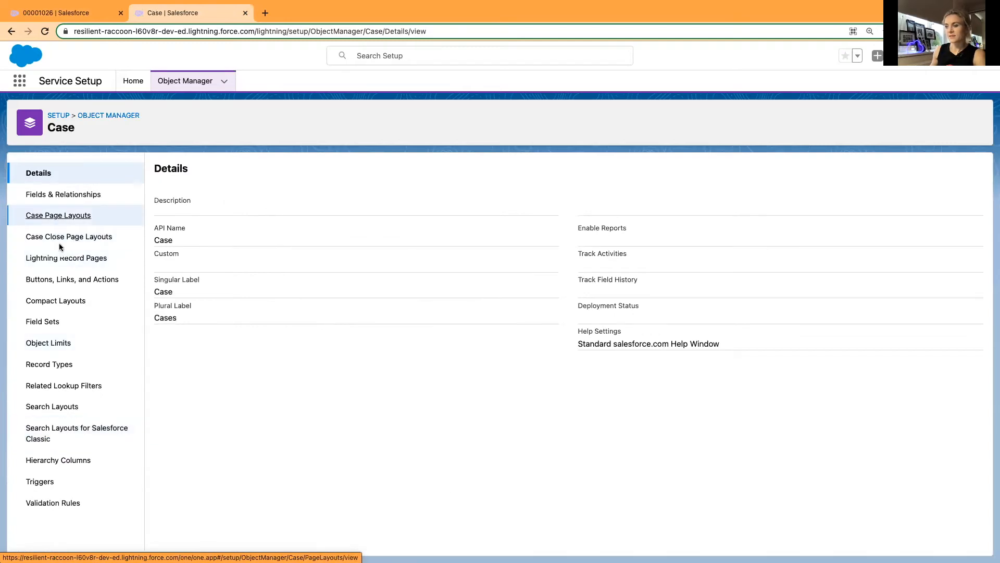
left_click(59, 216)
left_click(175, 306)
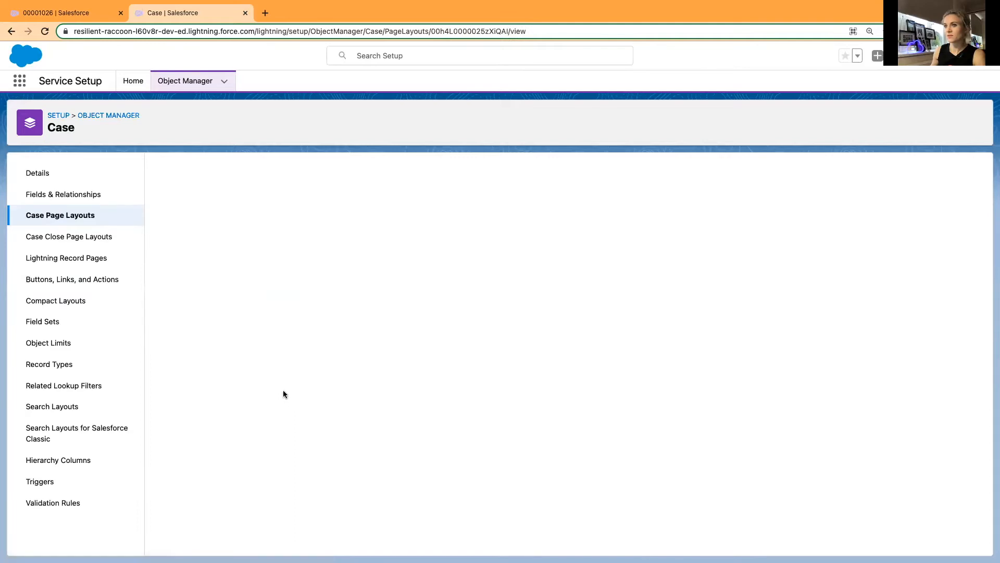
left_click(63, 18)
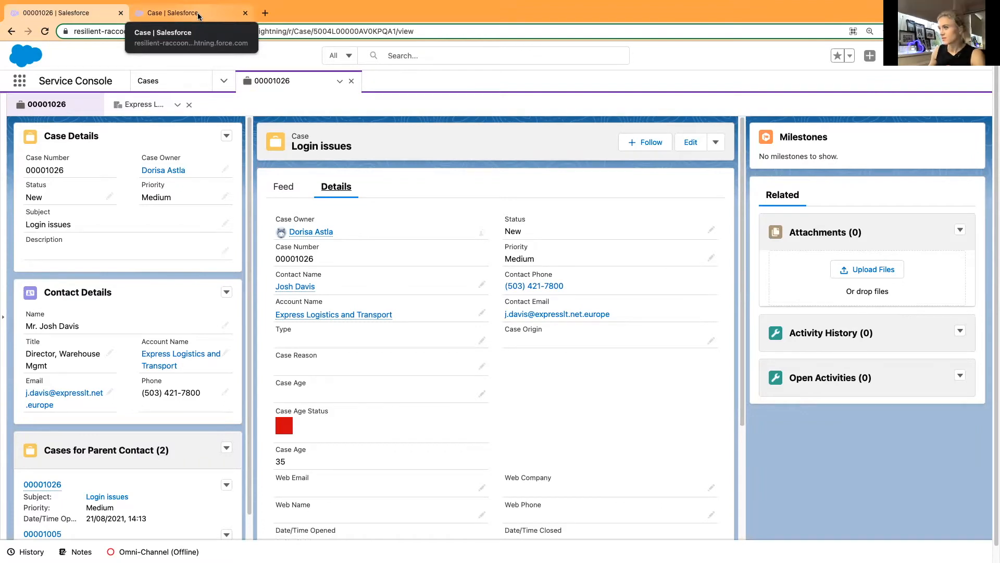
left_click(198, 18)
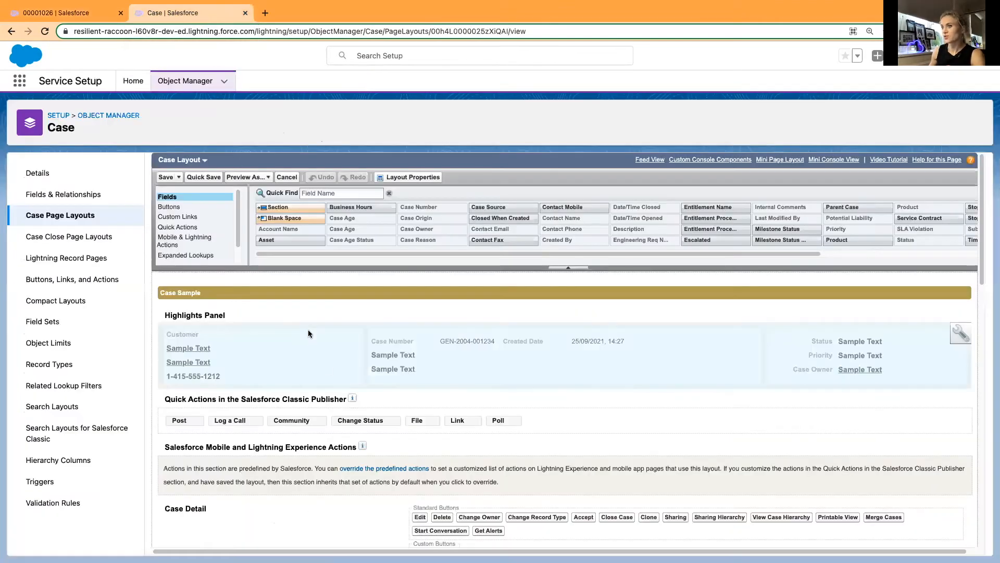
Search the Case Layout's available fields for "cust", clear the search and check the case record's details again.
left_click(334, 194)
type("cust")
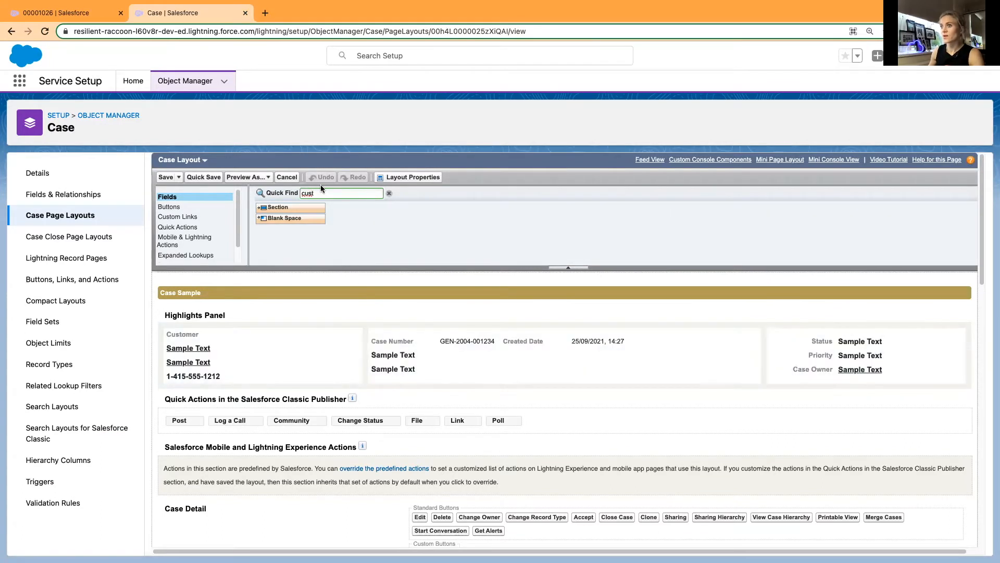
key("BackSpace")
key("BackSpace")
key("BackSpace")
key("BackSpace")
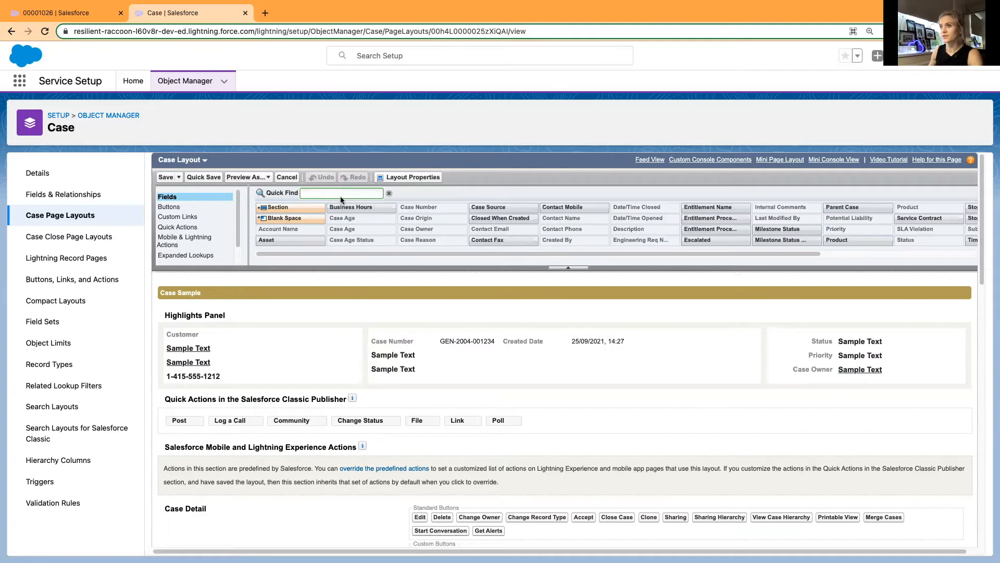
left_click(62, 11)
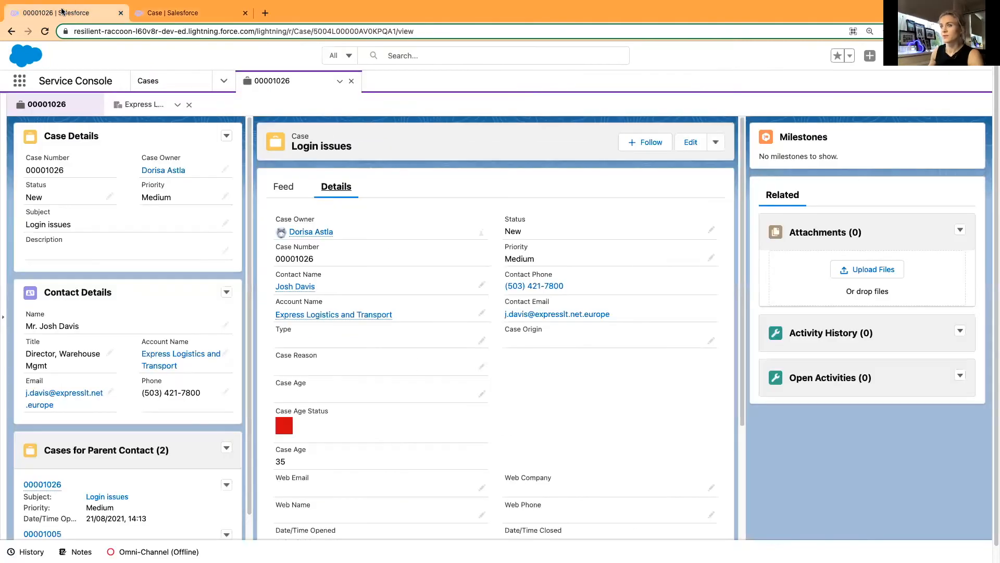
left_click(160, 16)
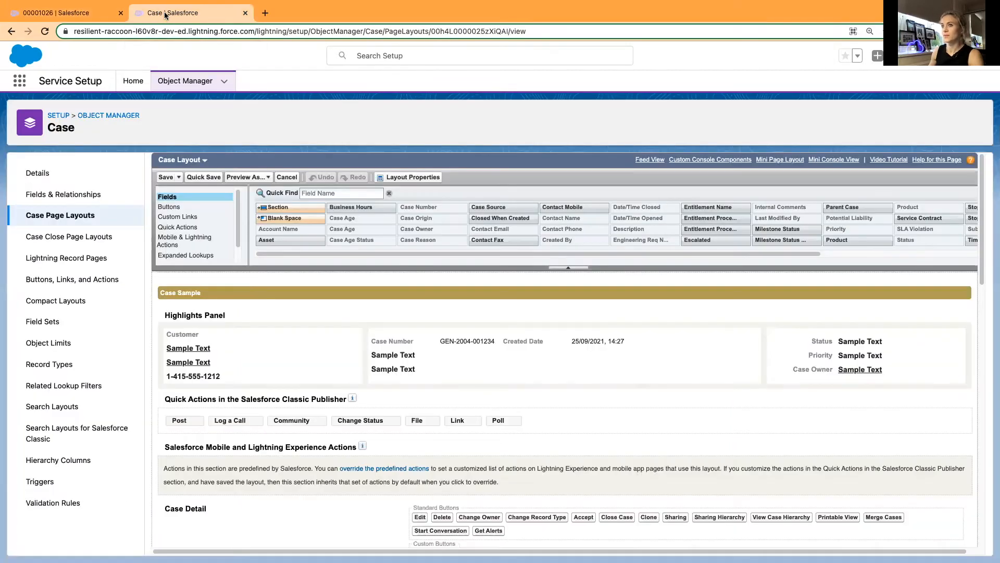
Start a new custom field on the Case object with Formula as its data type.
left_click(55, 193)
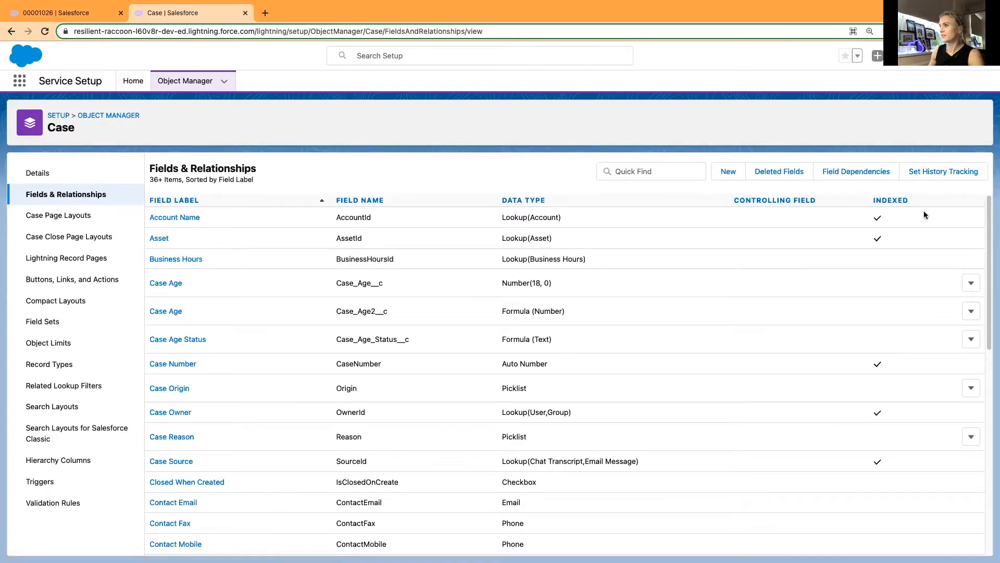
left_click(727, 172)
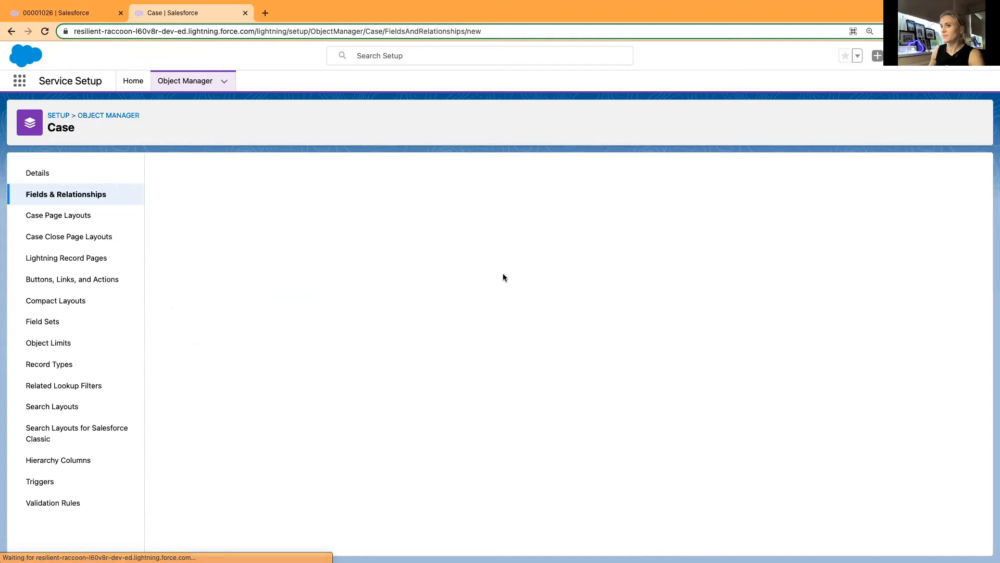
scroll(300, 385, "down", 1)
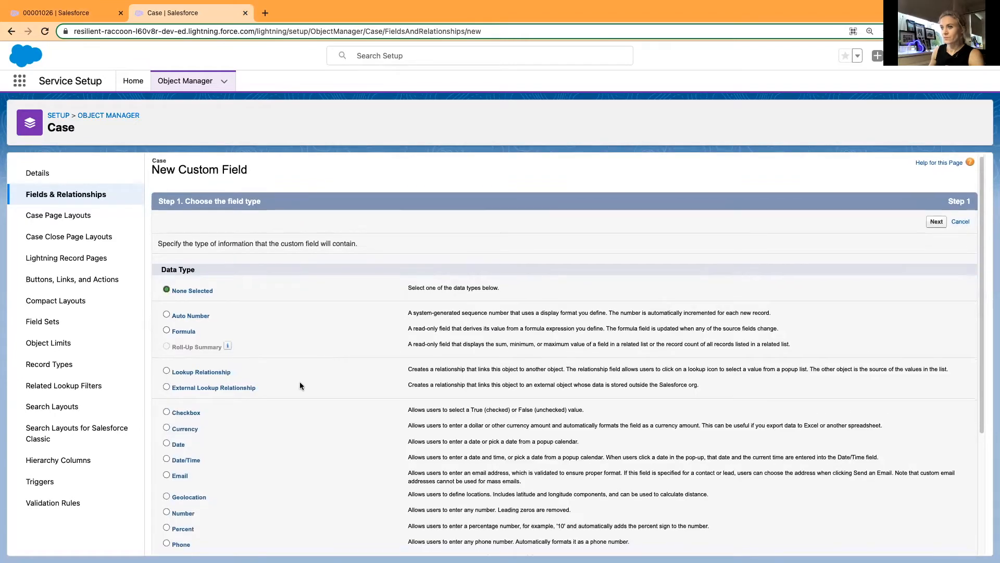
left_click(180, 331)
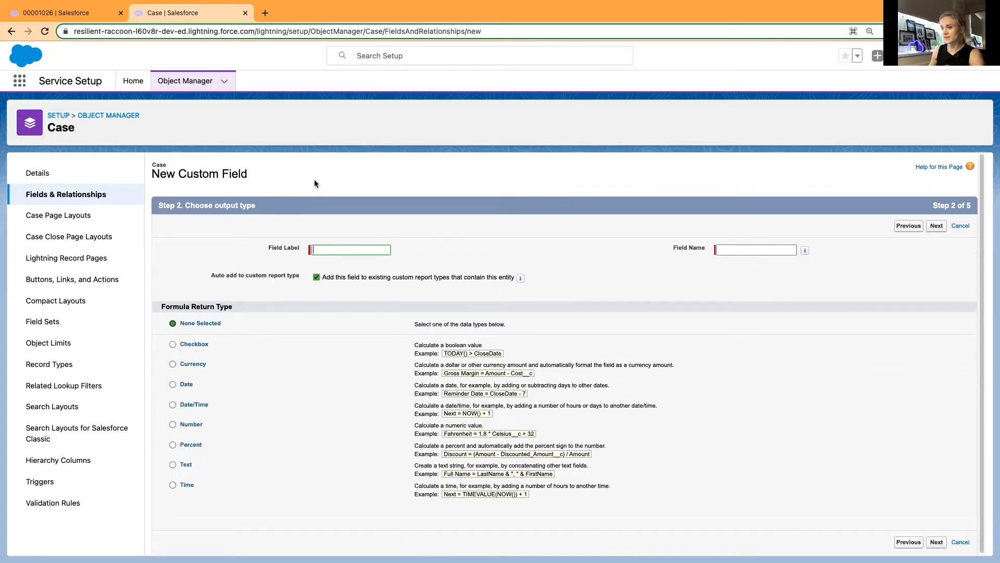
Label the formula field Customer Type, choose Text as its return type and continue to the formula entry.
type("C")
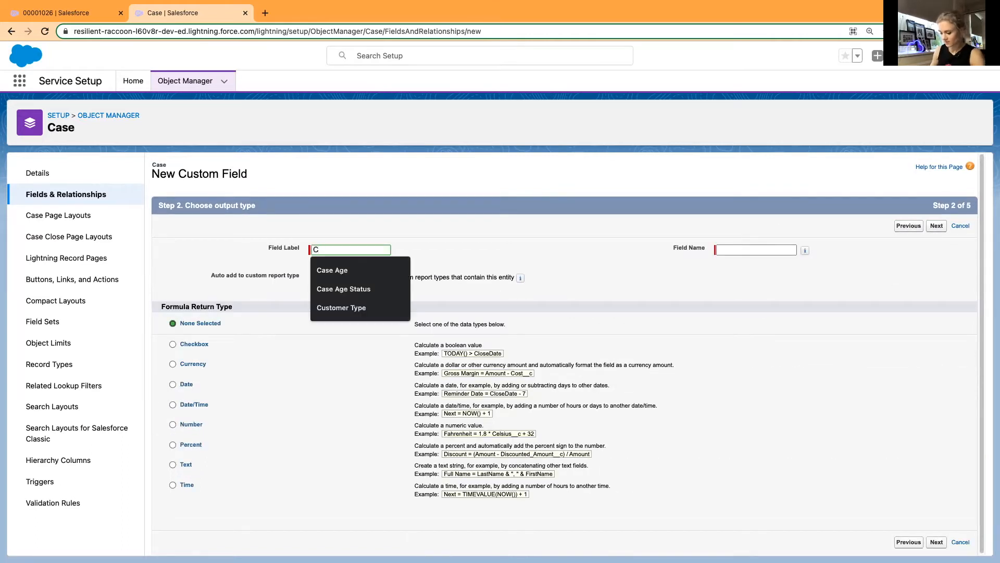
type("ustomer Type")
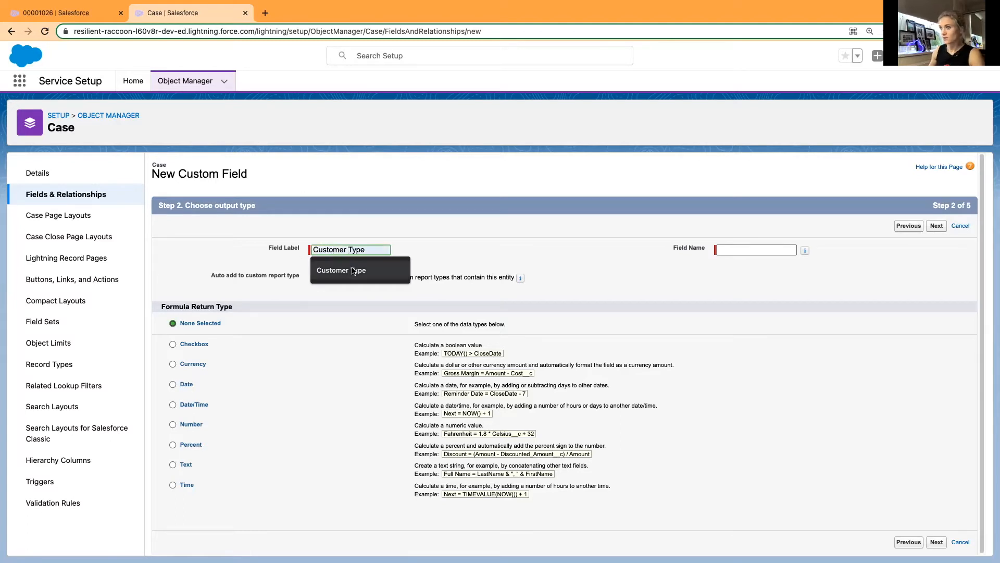
left_click(353, 268)
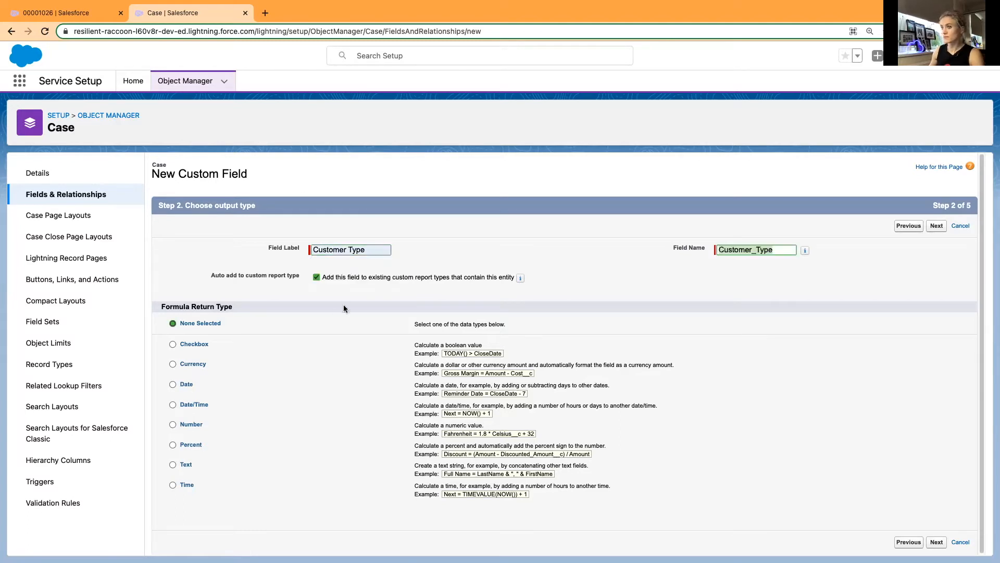
left_click(186, 465)
left_click(936, 543)
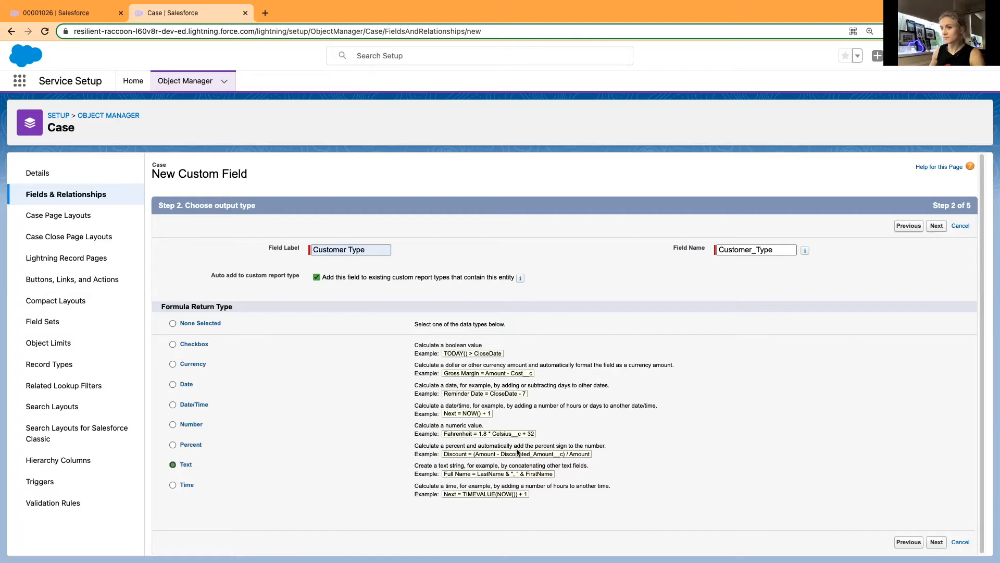
Insert the related Account's Customer Type field into the formula as Account.Customer_Type__c.
scroll(291, 312, "down", 1)
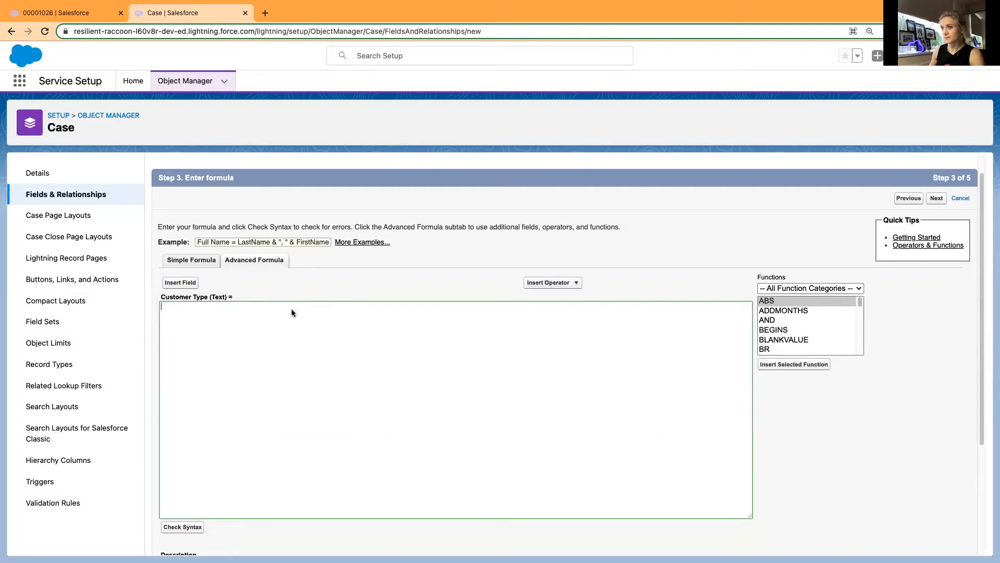
left_click(180, 283)
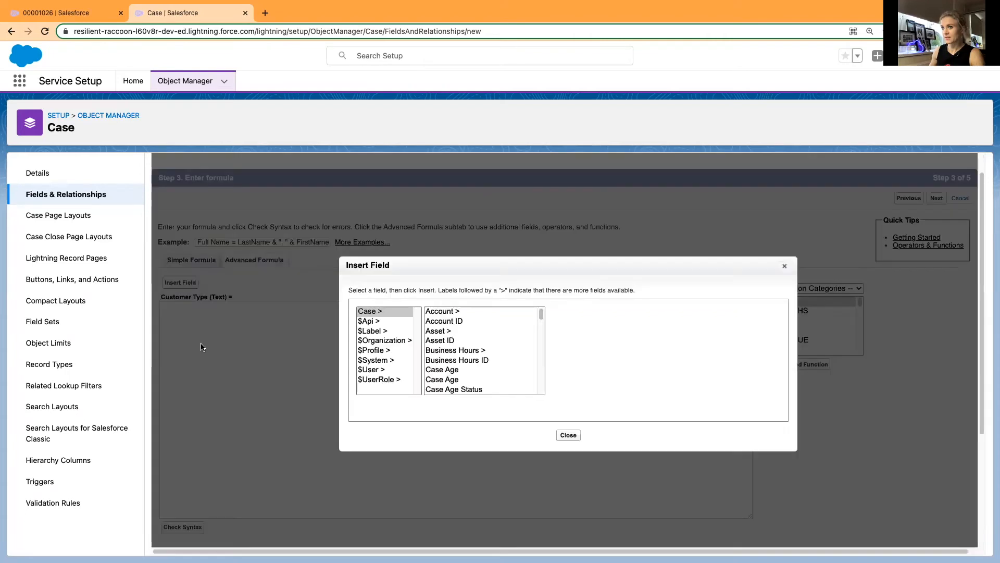
left_click(442, 313)
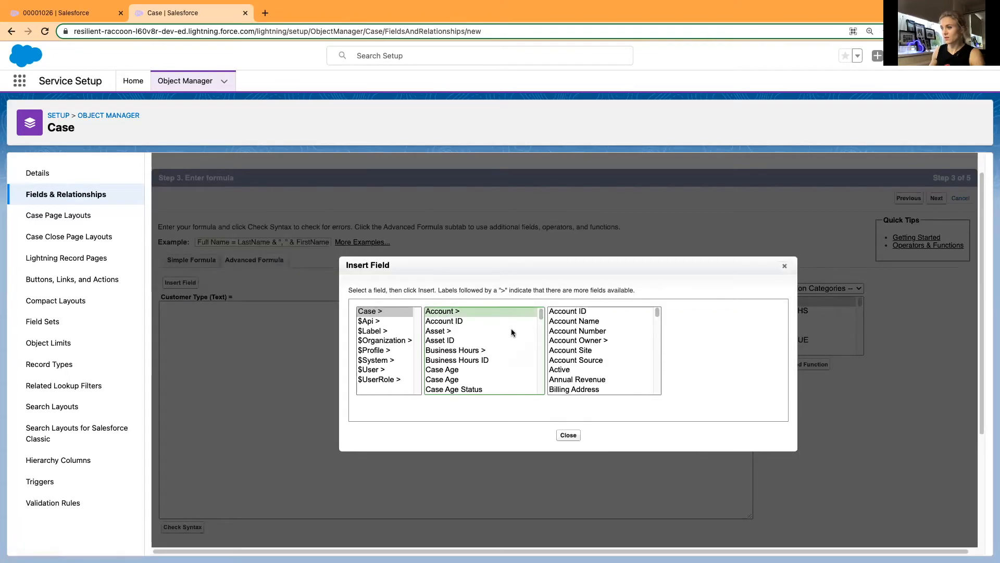
key("c")
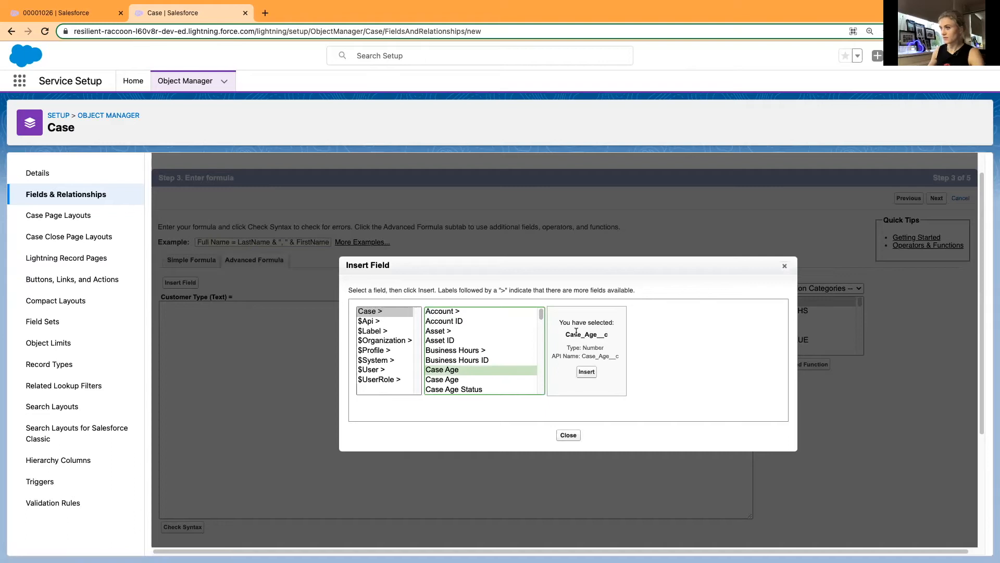
scroll(479, 368, "down", 3)
scroll(480, 368, "up", 3)
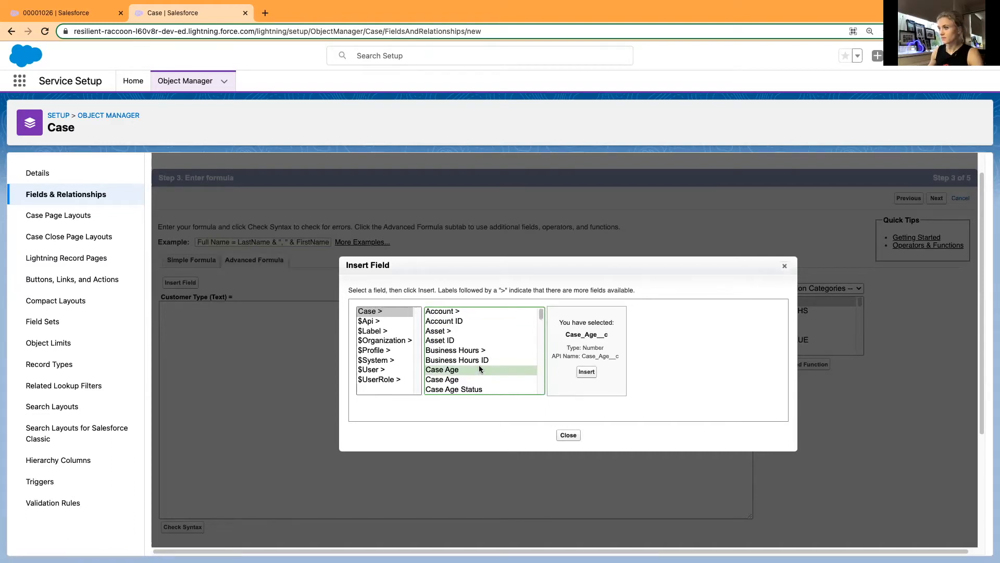
left_click(453, 311)
left_click(569, 331)
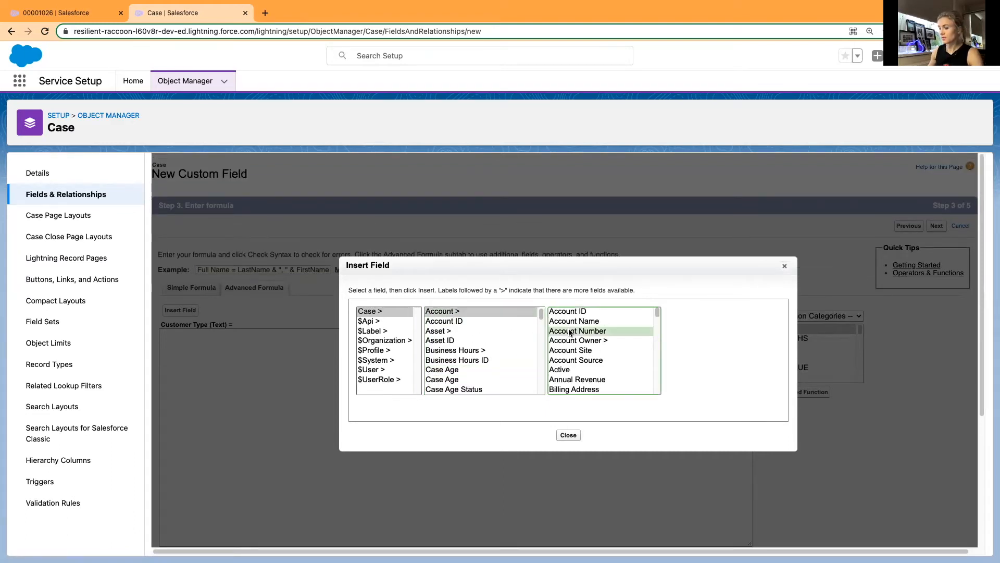
type("cu")
scroll(581, 383, "down", 8)
scroll(614, 375, "up", 7)
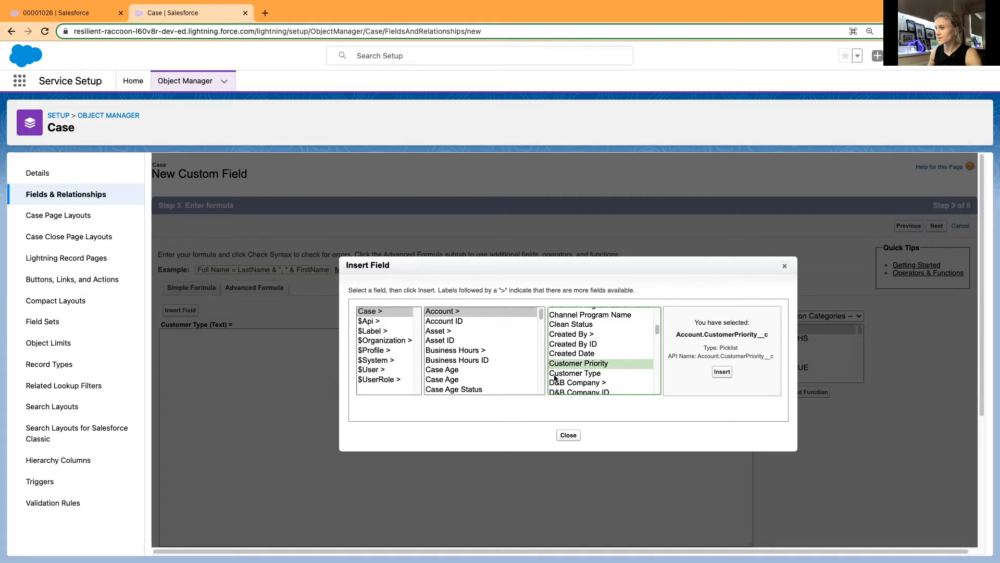
left_click(575, 373)
left_click(722, 372)
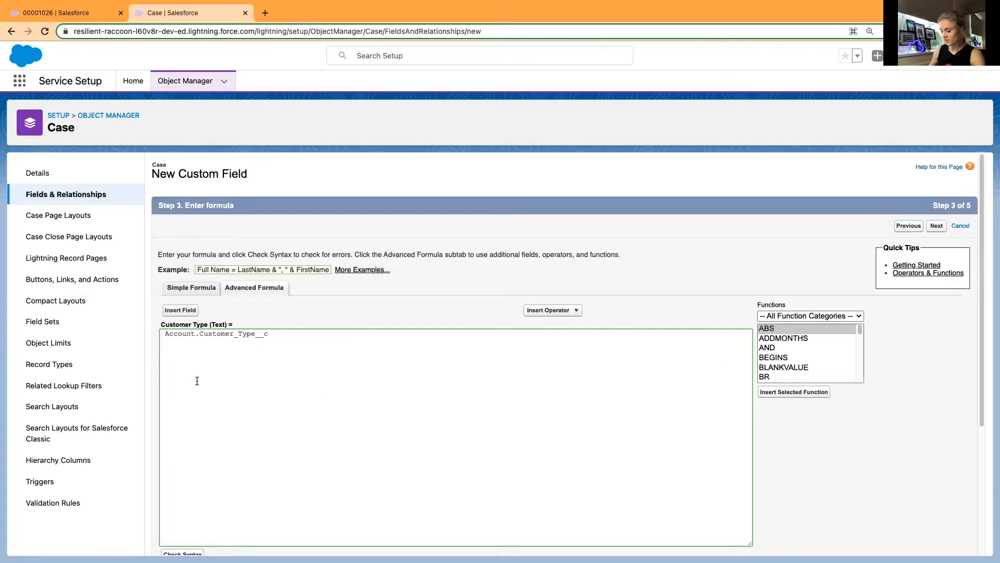
Check the syntax of the Customer Type formula.
scroll(164, 540, "down", 1)
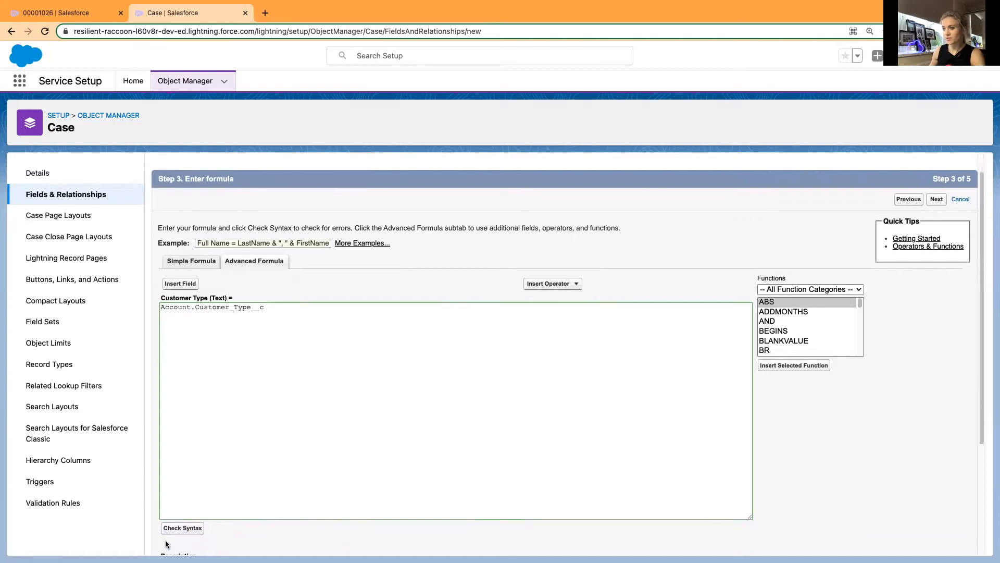
left_click(179, 529)
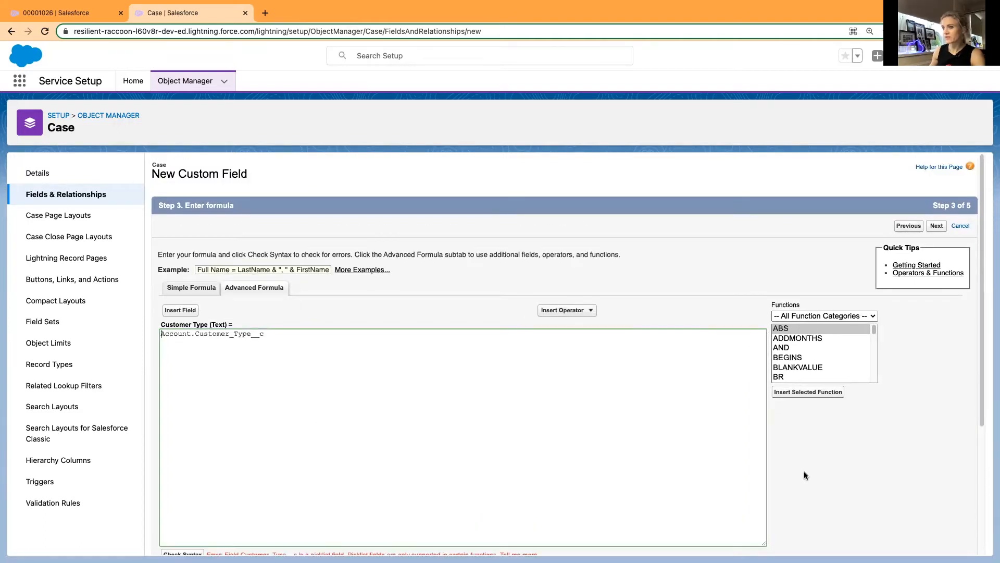
scroll(894, 466, "down", 3)
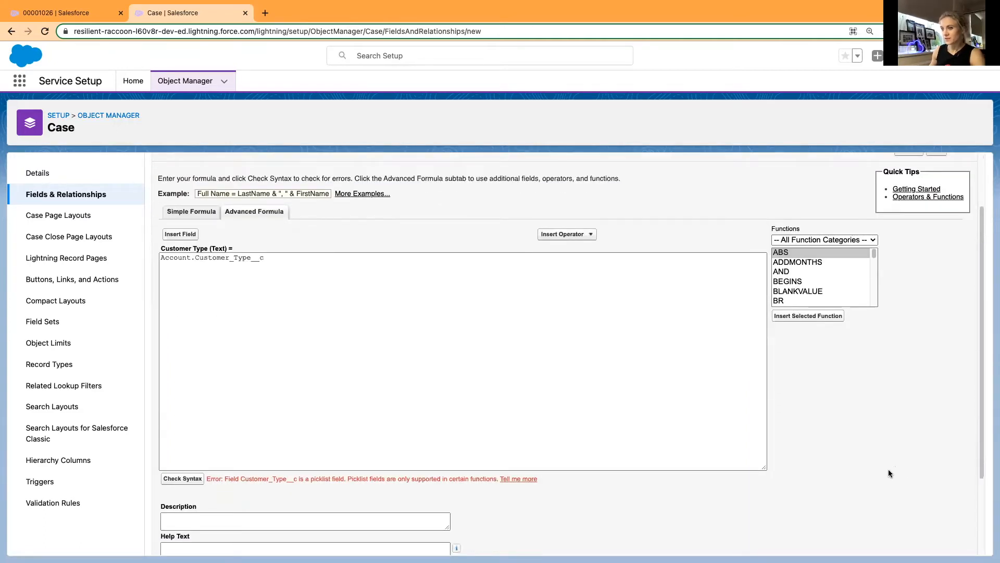
Wrap the formula in the TEXT function as TEXT(Account.Customer_Type__c) and check its syntax.
left_click(160, 260)
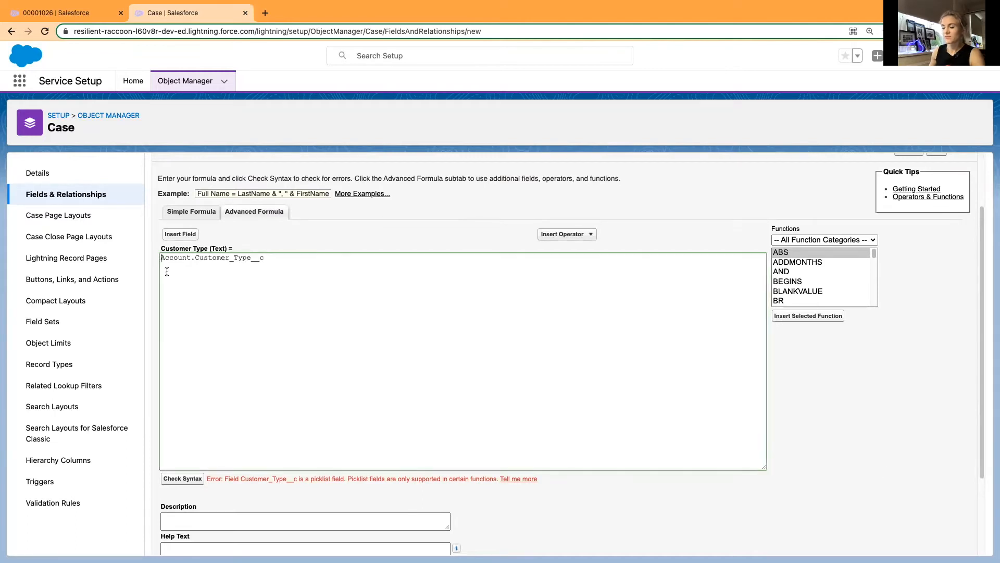
type("TEXT(")
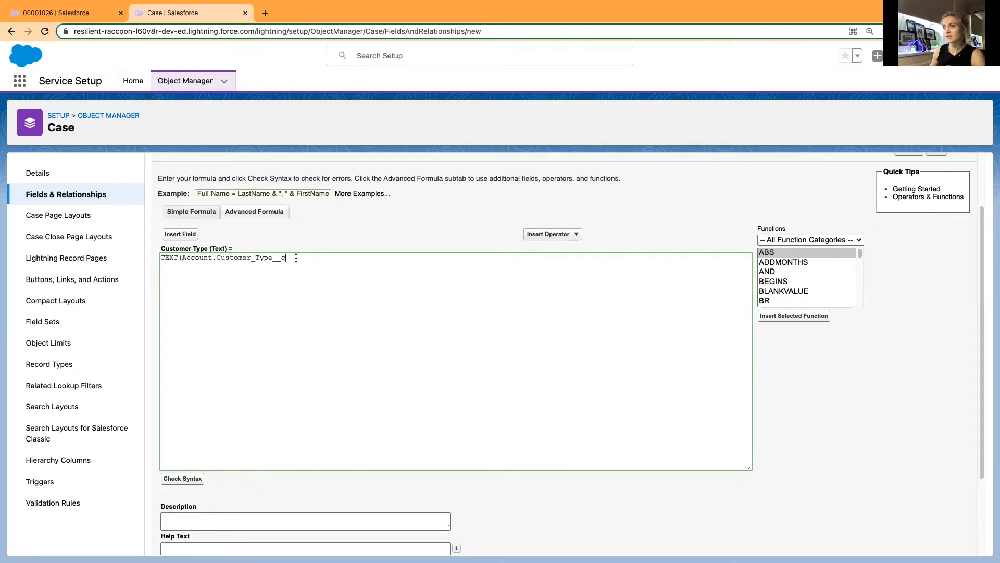
left_click(315, 266)
type(")")
left_click(186, 480)
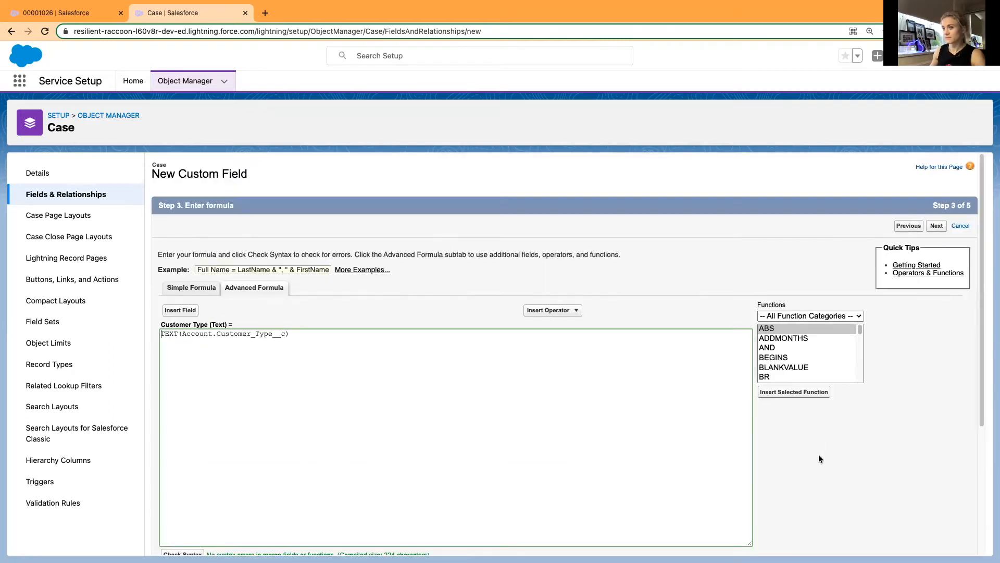
scroll(821, 458, "down", 1)
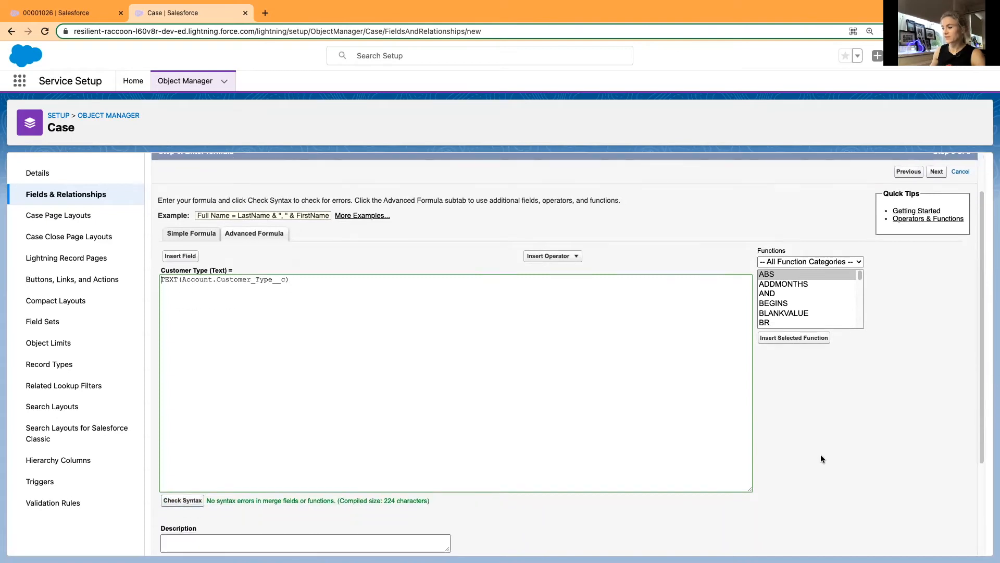
scroll(821, 458, "down", 3)
scroll(820, 458, "up", 4)
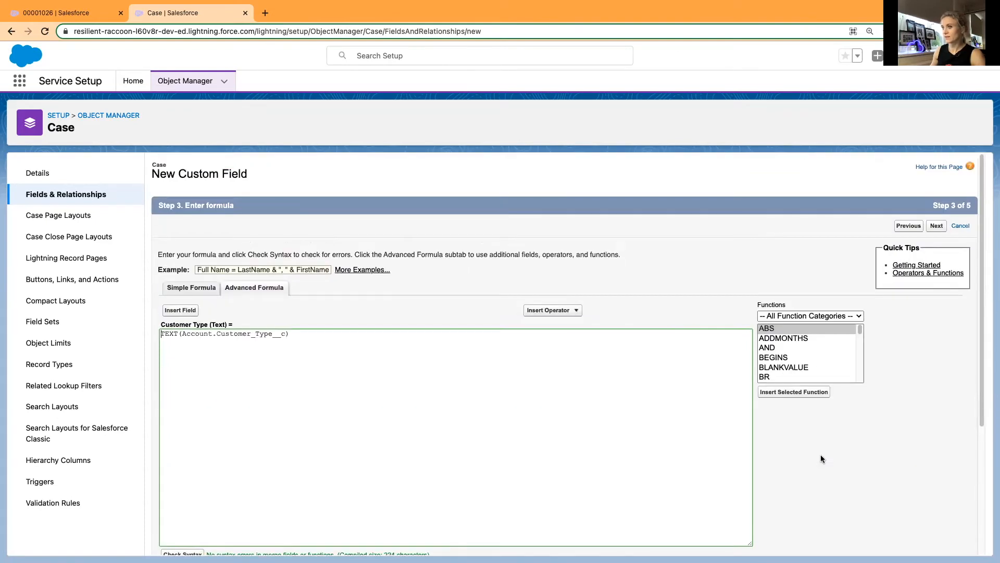
Accept the default field-level security, exclude the Customer Type field from all page layouts and save it.
left_click(937, 227)
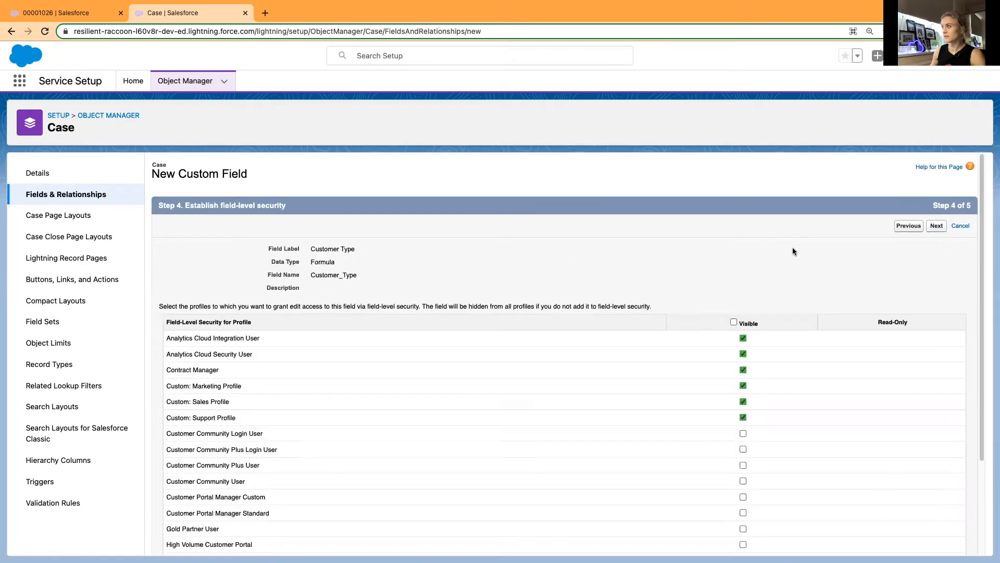
left_click(936, 227)
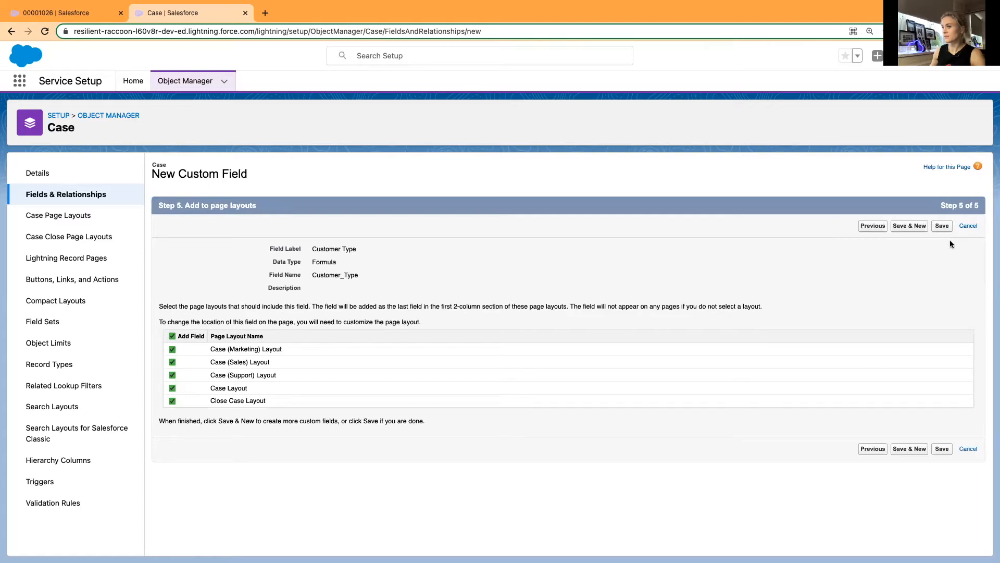
left_click(172, 336)
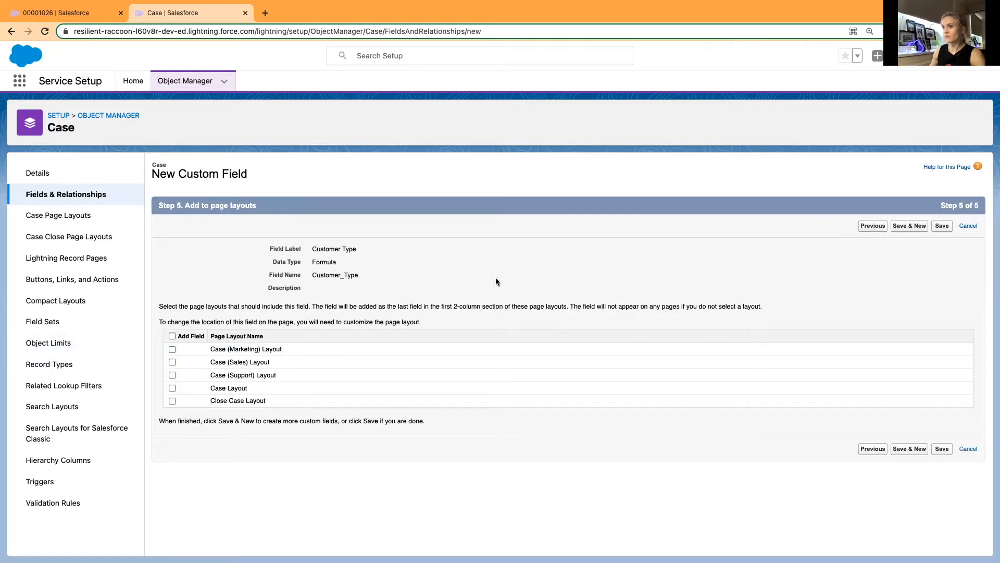
left_click(942, 226)
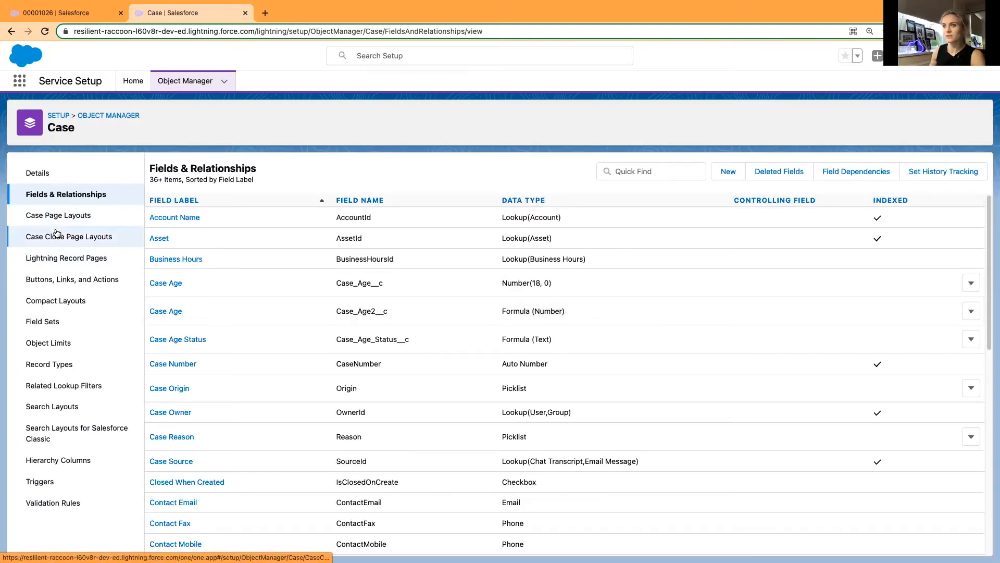
Open the Case Layout for editing, find the Customer Type field and place it below Account Name in Case Information.
left_click(55, 216)
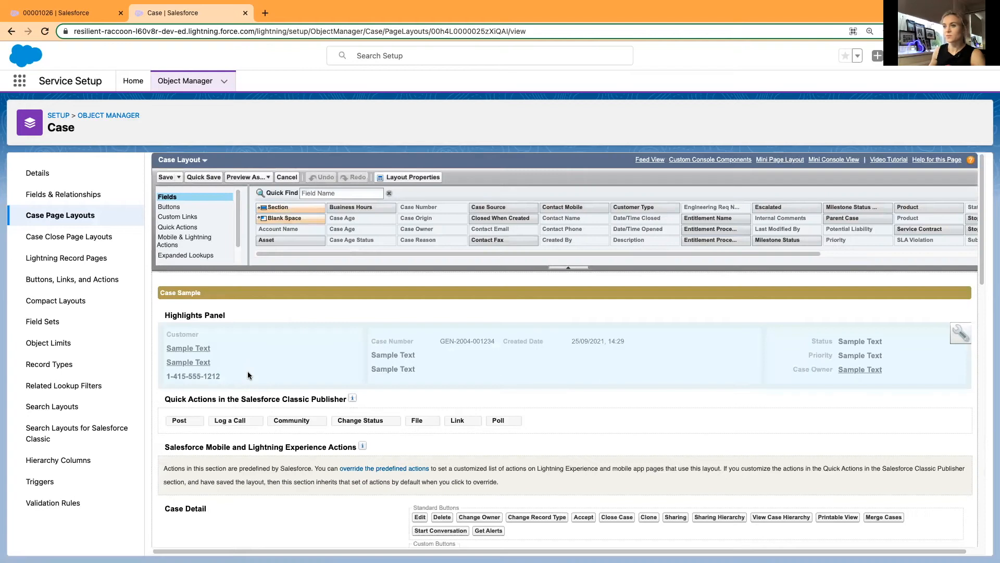
scroll(362, 384, "down", 5)
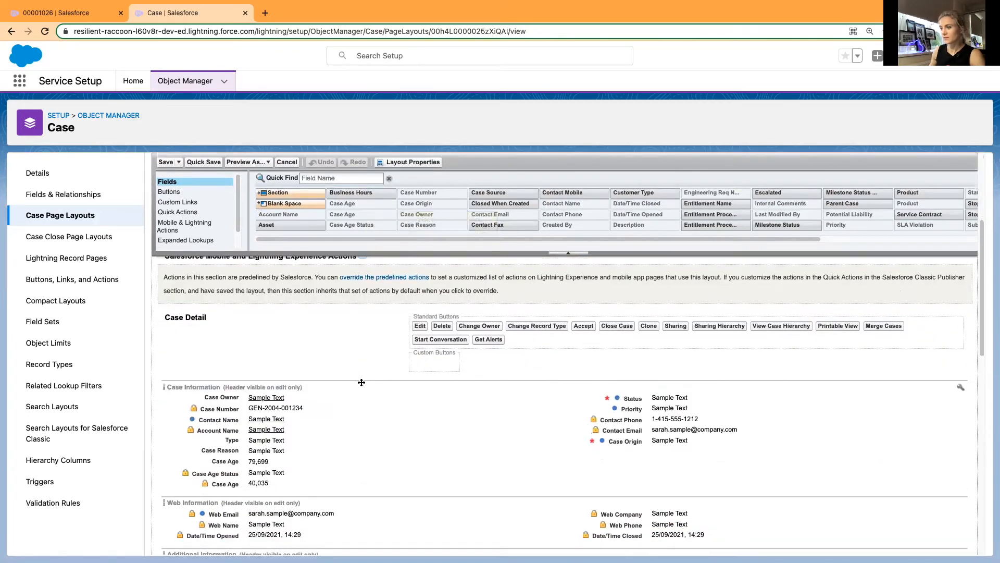
left_click(326, 178)
type("CU")
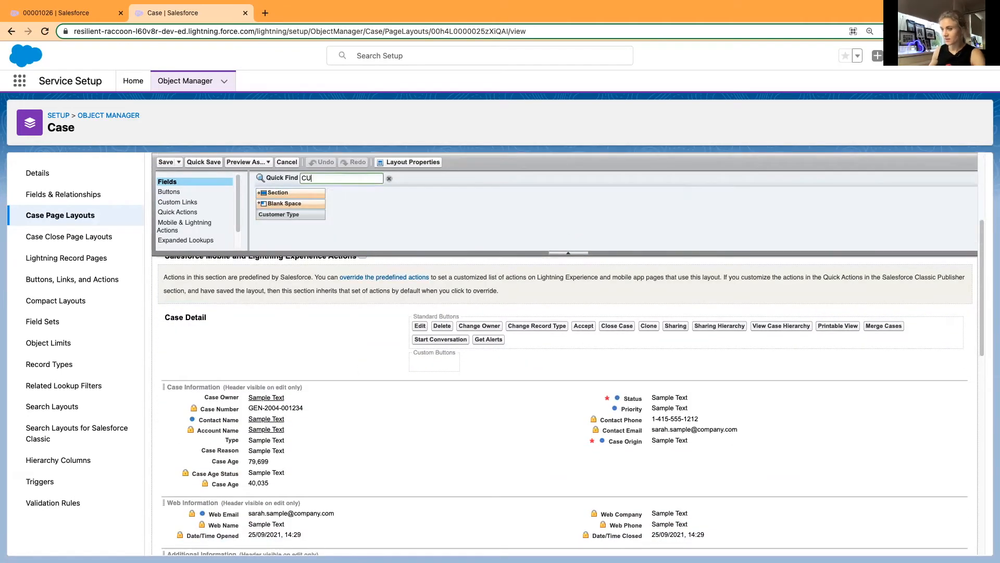
key("BackSpace")
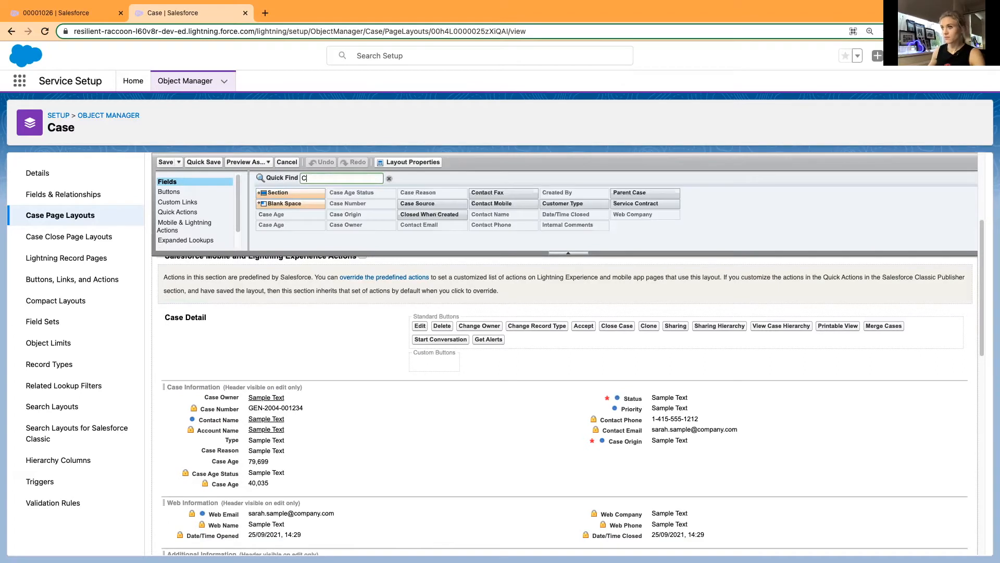
type("ust")
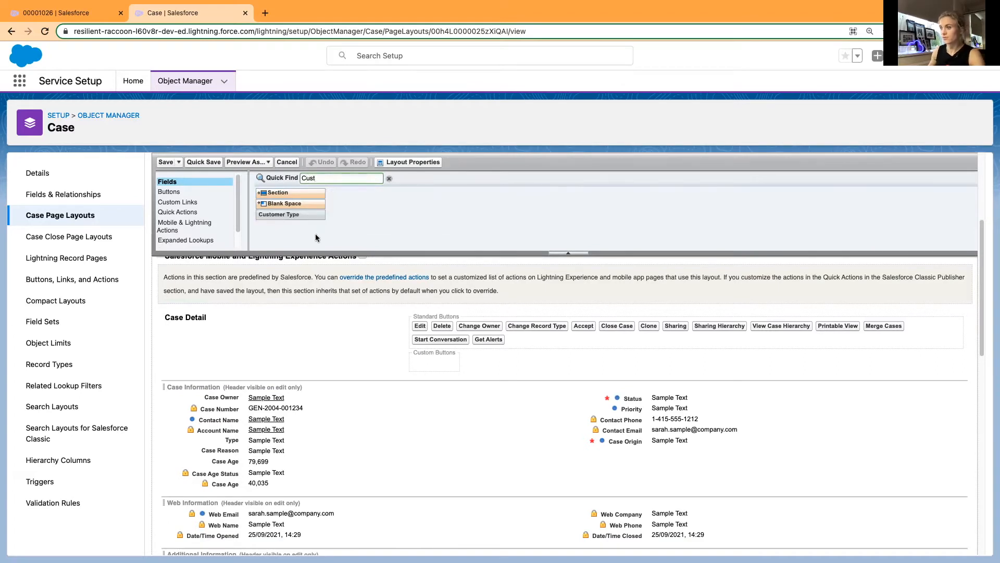
scroll(352, 451, "down", 1)
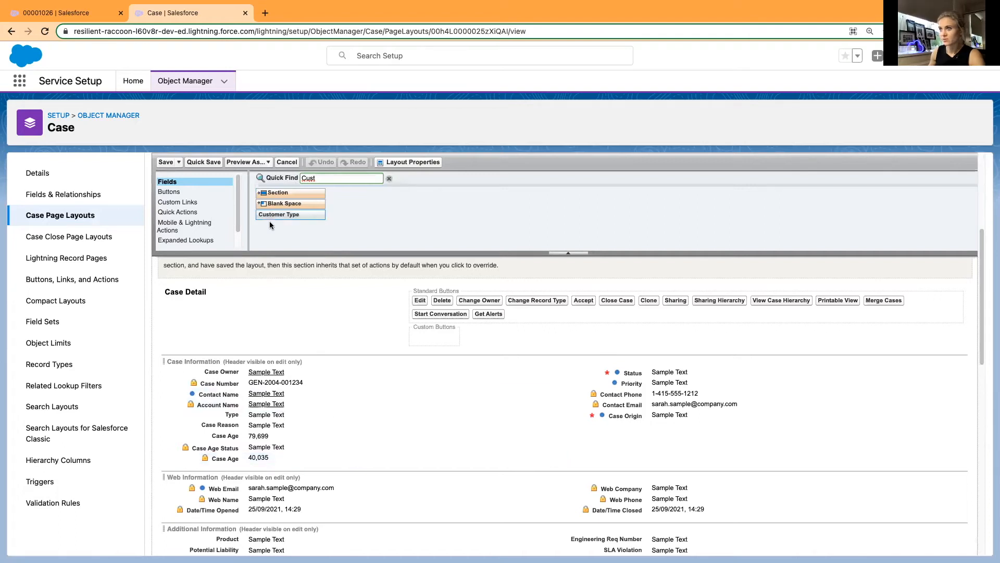
left_click_drag(275, 214, 264, 413)
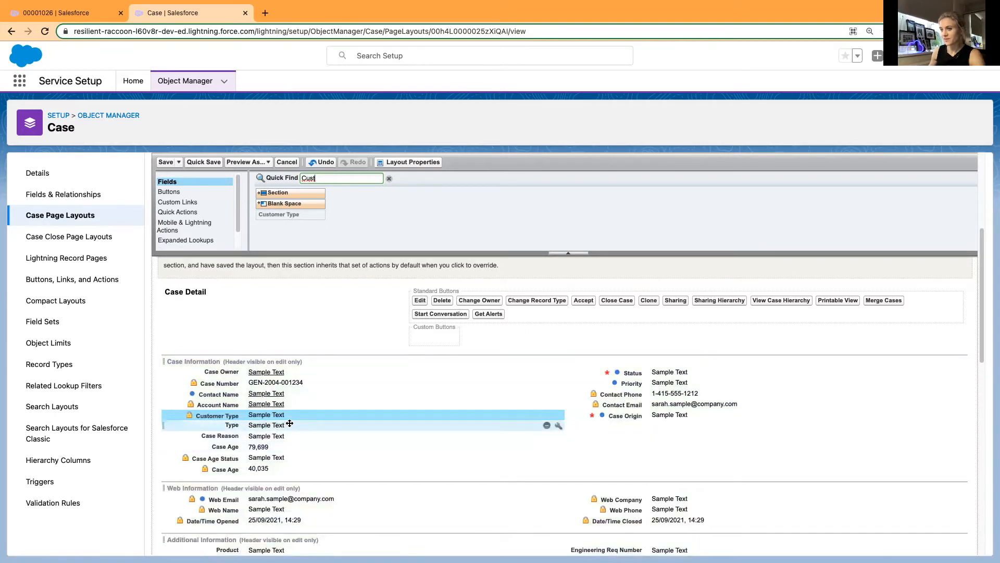
Move the Type field to the end of the first column in Case Information and save the layout.
left_click_drag(286, 425, 284, 472)
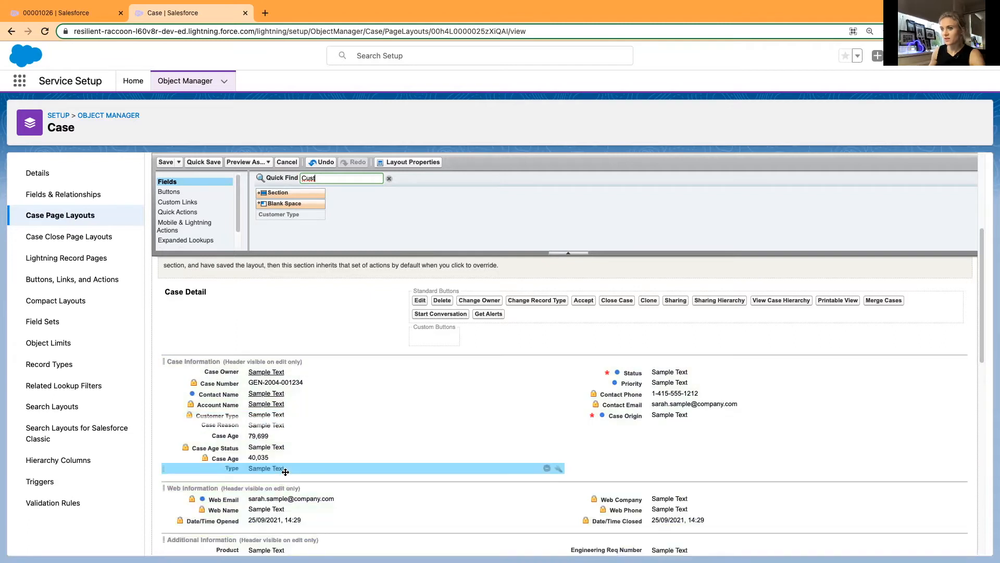
scroll(673, 304, "up", 3)
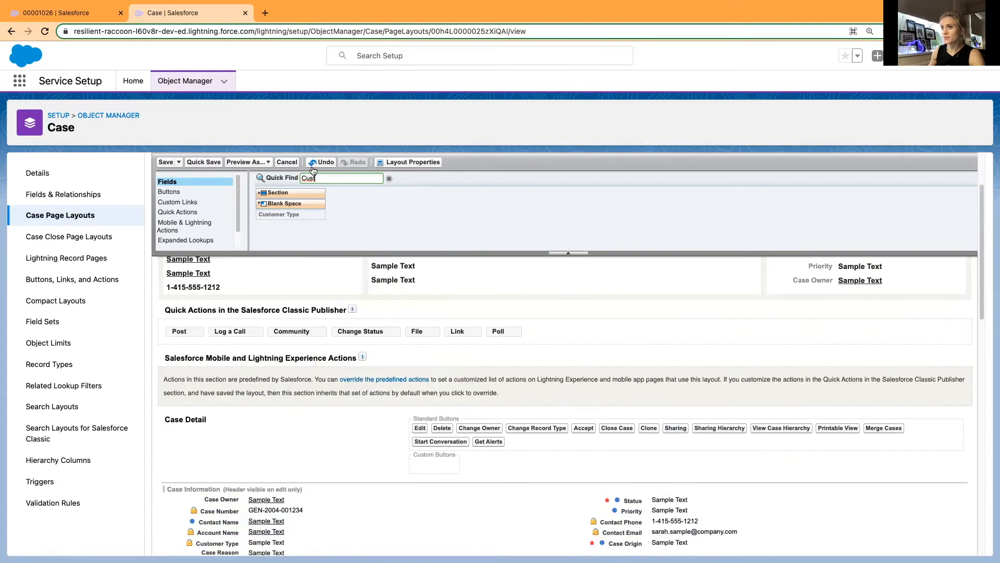
left_click(204, 162)
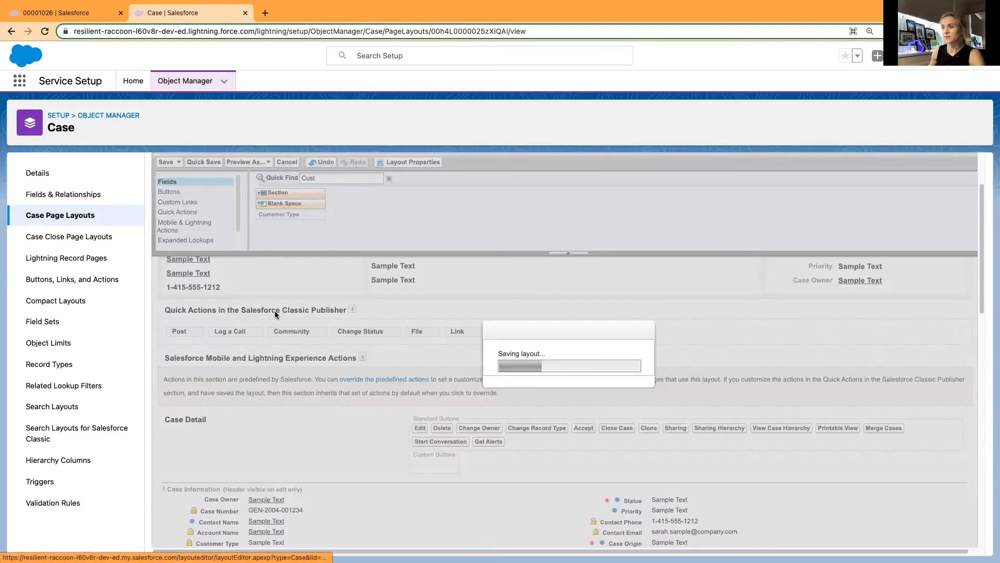
Reload the Login issues case and look through its details for the Customer Type field.
left_click(52, 11)
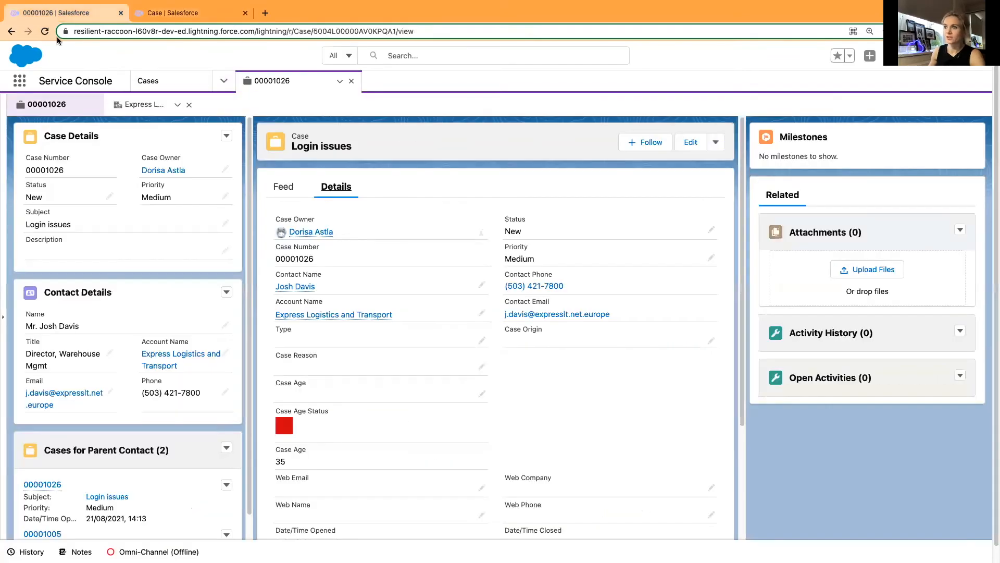
left_click(43, 31)
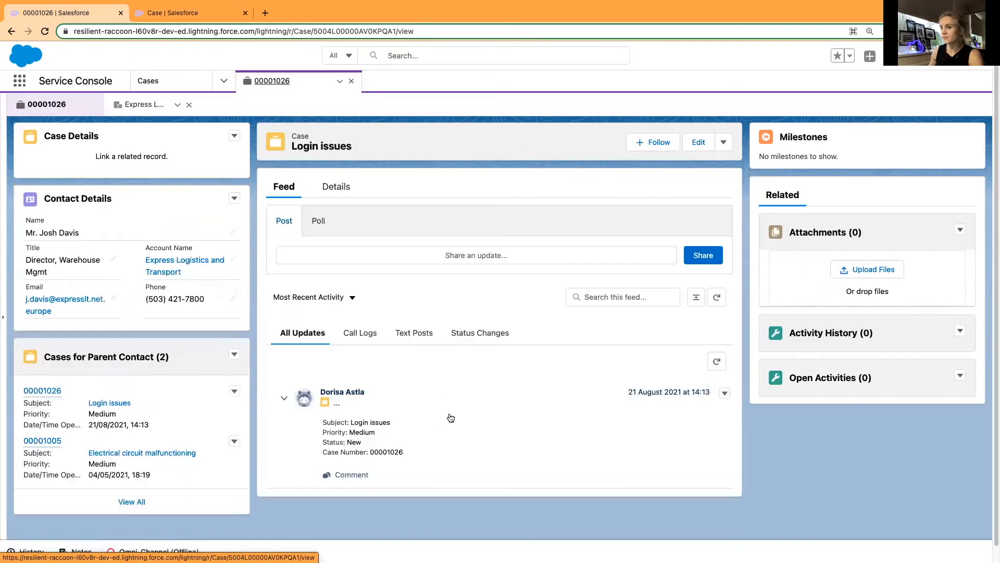
left_click(343, 189)
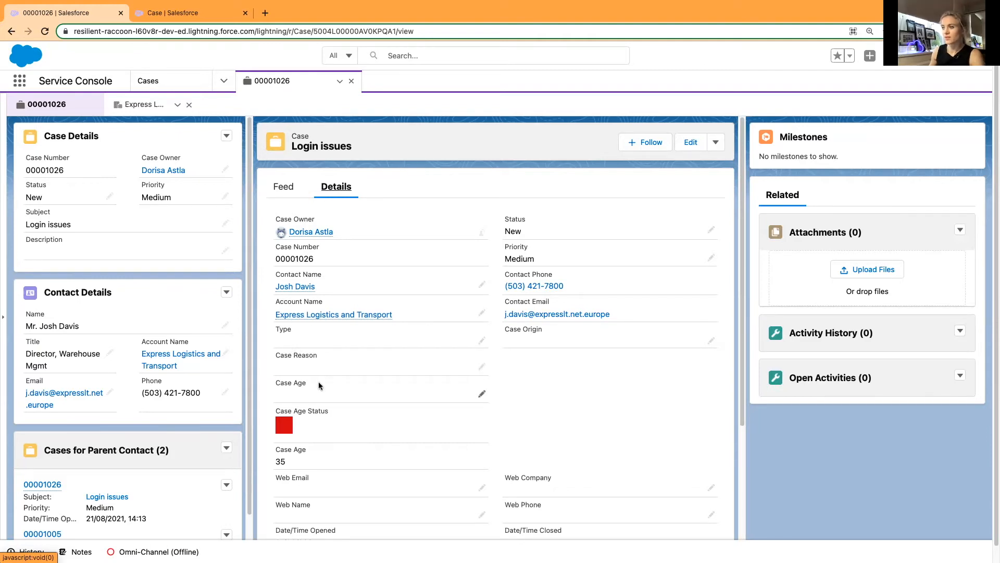
scroll(317, 381, "down", 4)
mouse_move(311, 424)
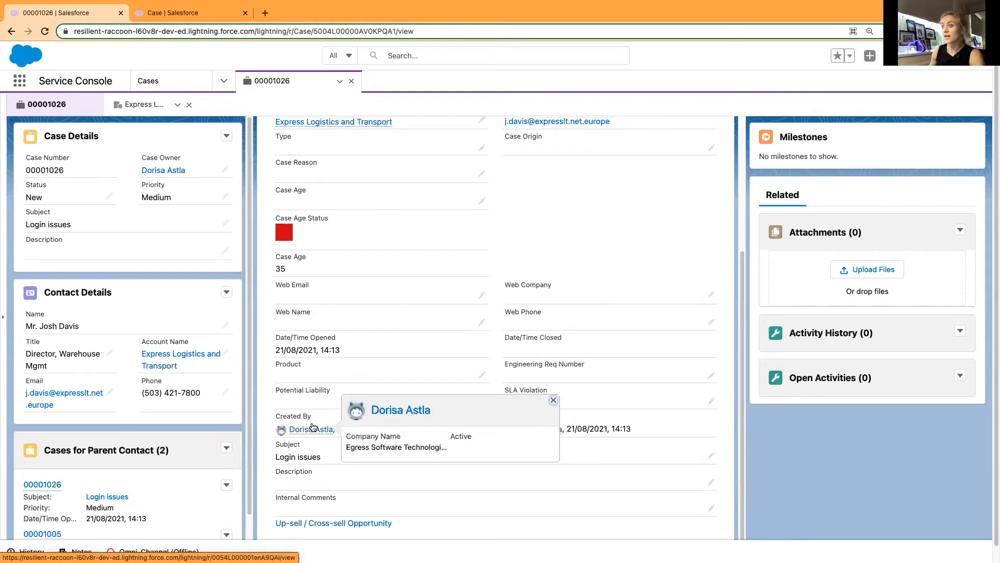
scroll(311, 422, "up", 5)
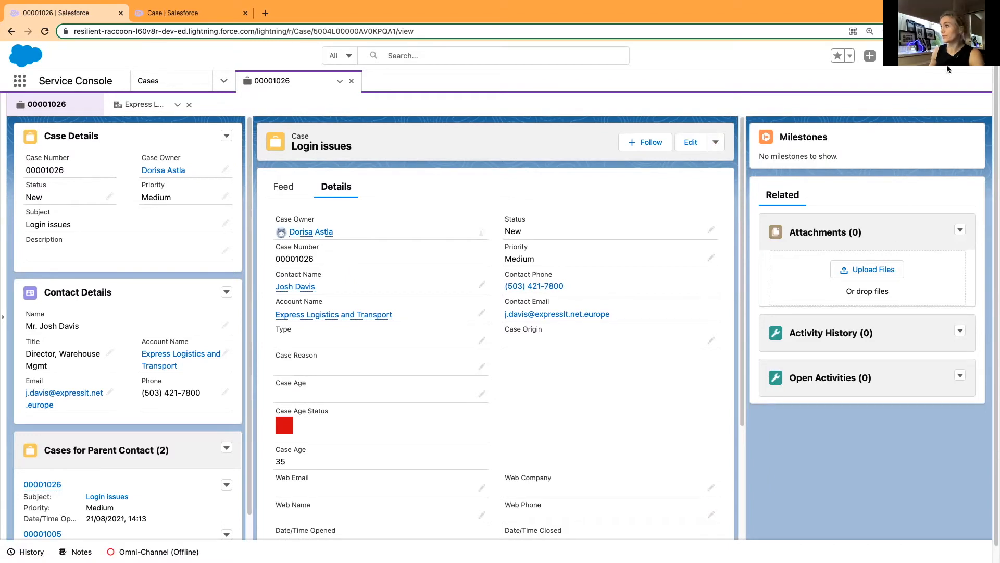
Open the case record page in Lightning App Builder and examine the Record Detail component with the case details.
left_click(925, 55)
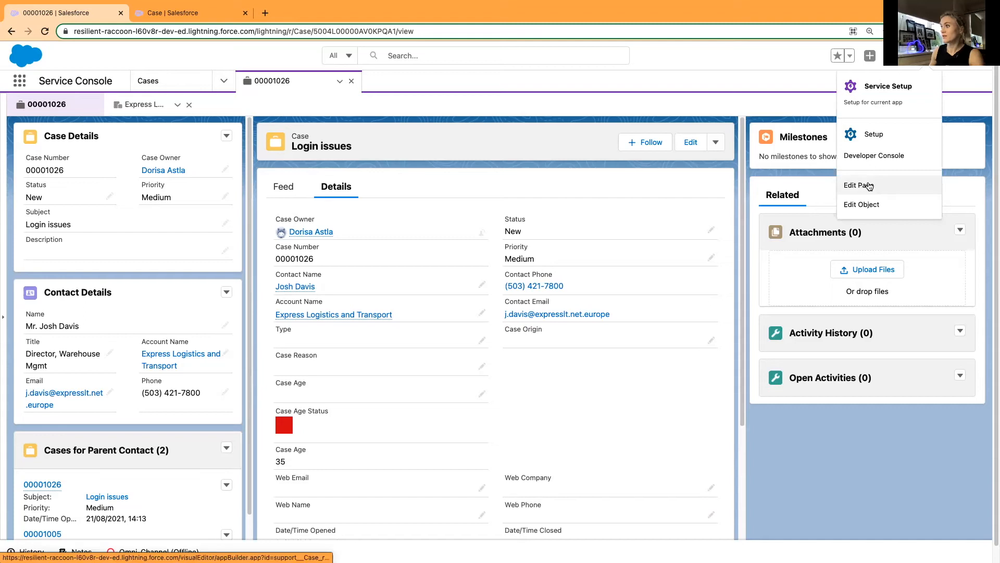
left_click(869, 186)
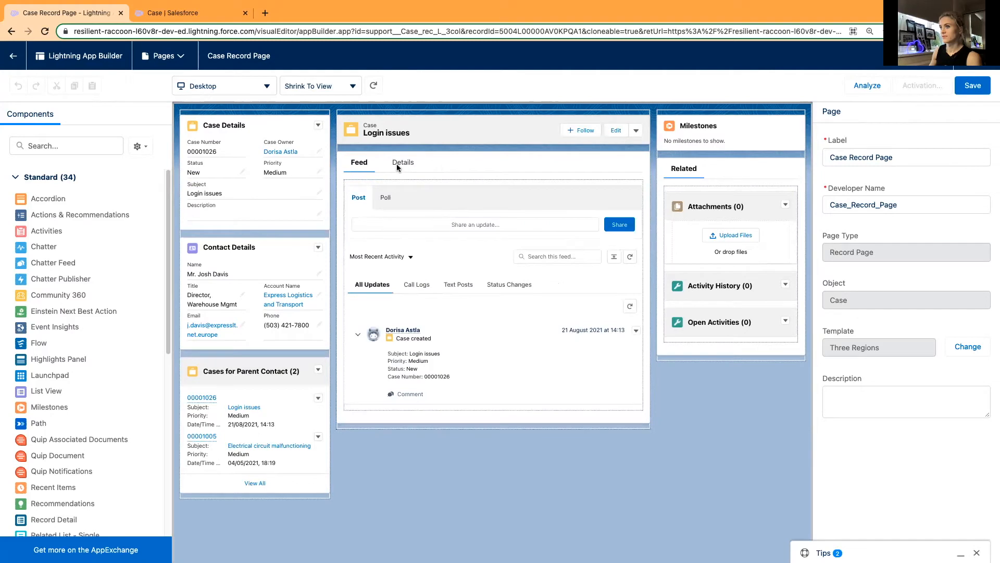
left_click(397, 163)
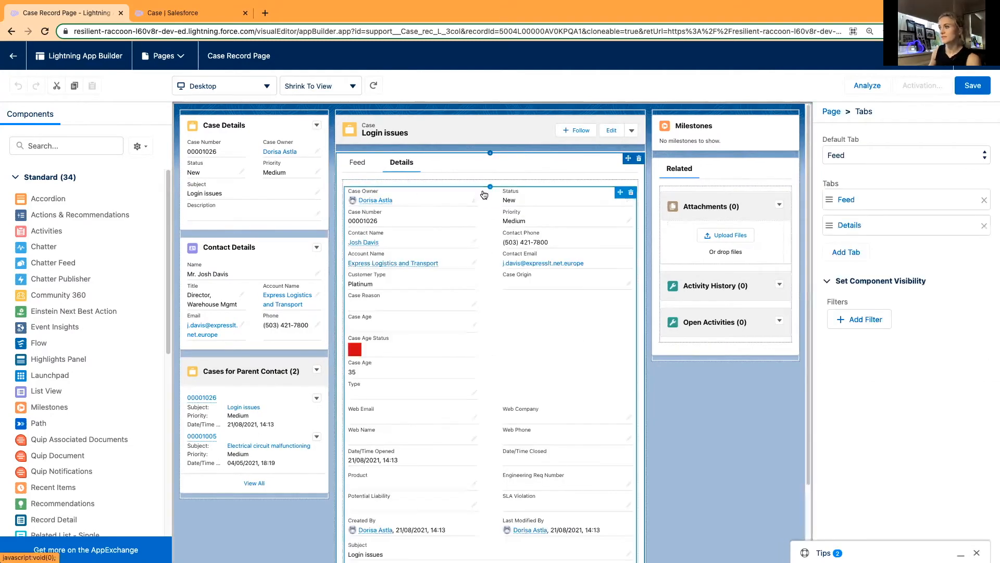
left_click(487, 221)
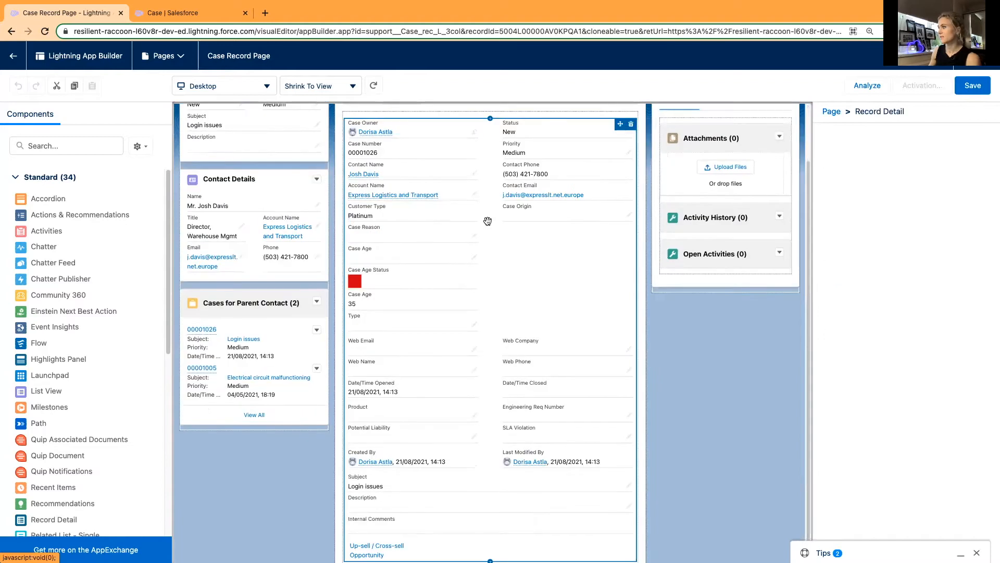
scroll(488, 221, "up", 2)
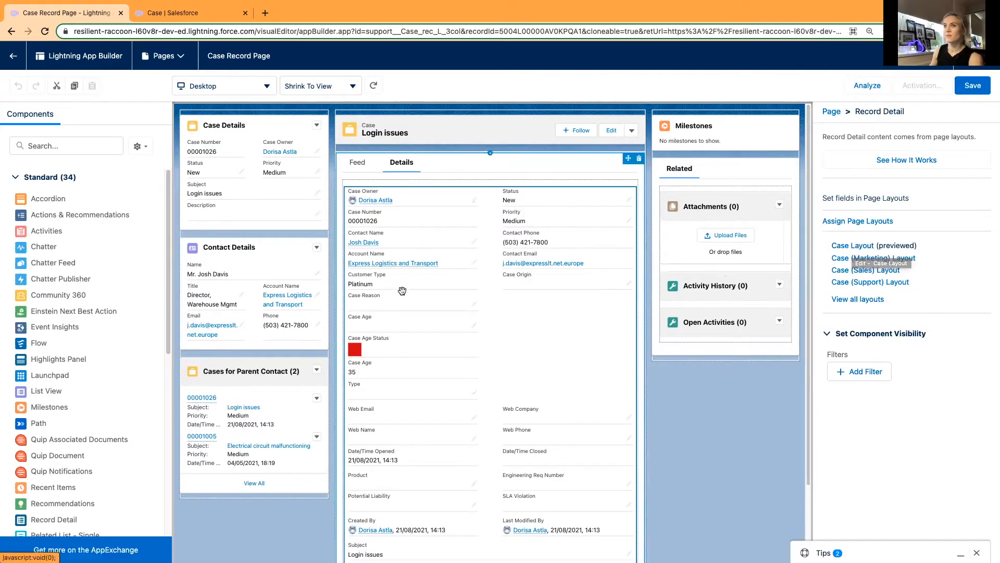
Review the saved Case Layout in the object setup and return to the Lightning App Builder.
left_click(175, 14)
scroll(283, 268, "up", 3)
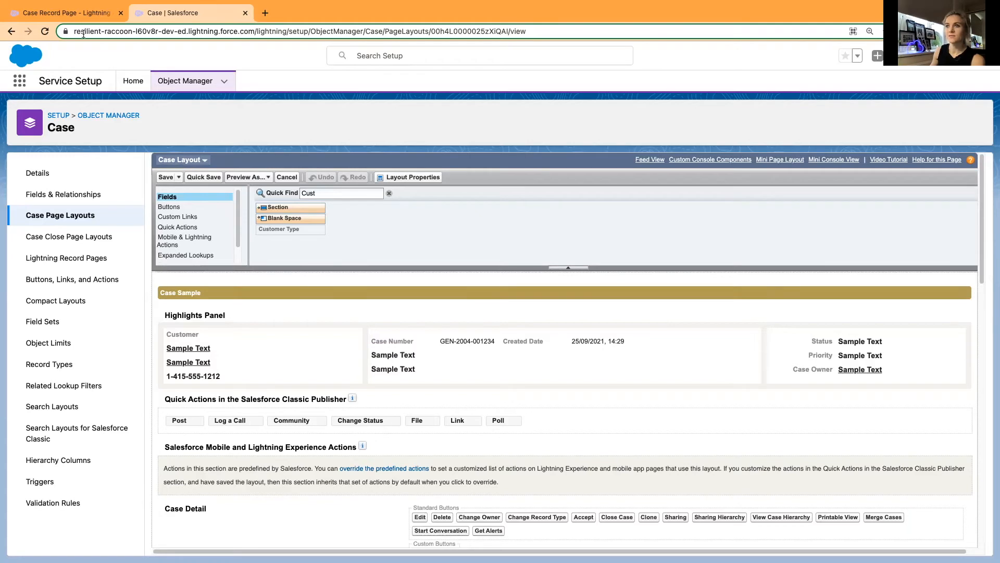
left_click(67, 14)
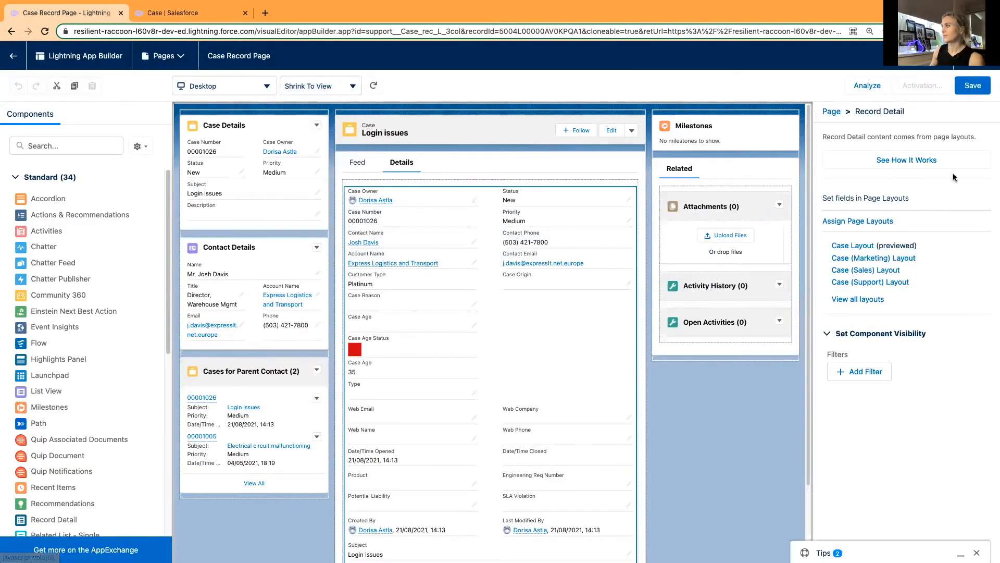
Leave the page builder without saving and look through the Login issues case's details again for Customer Type.
left_click(13, 55)
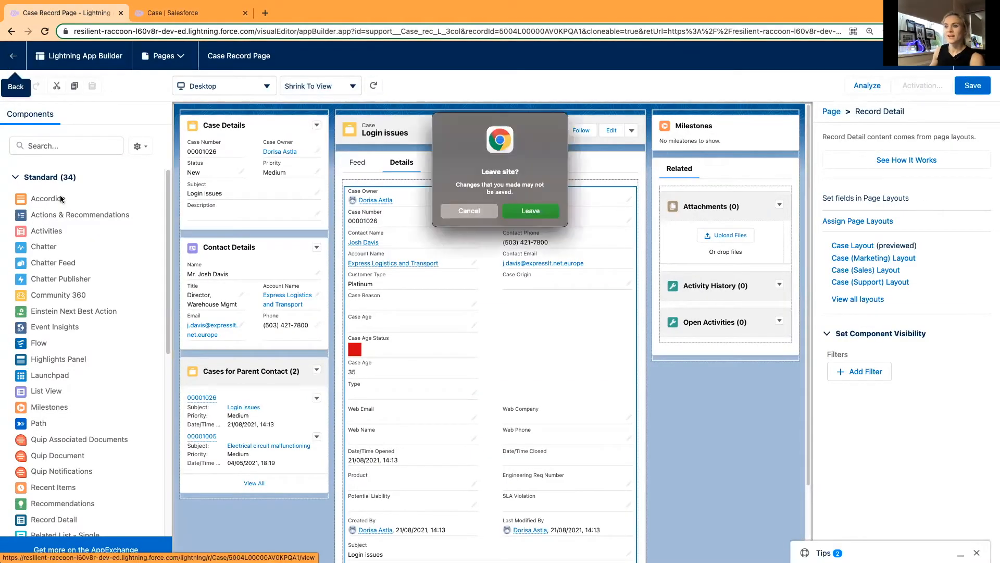
left_click(530, 210)
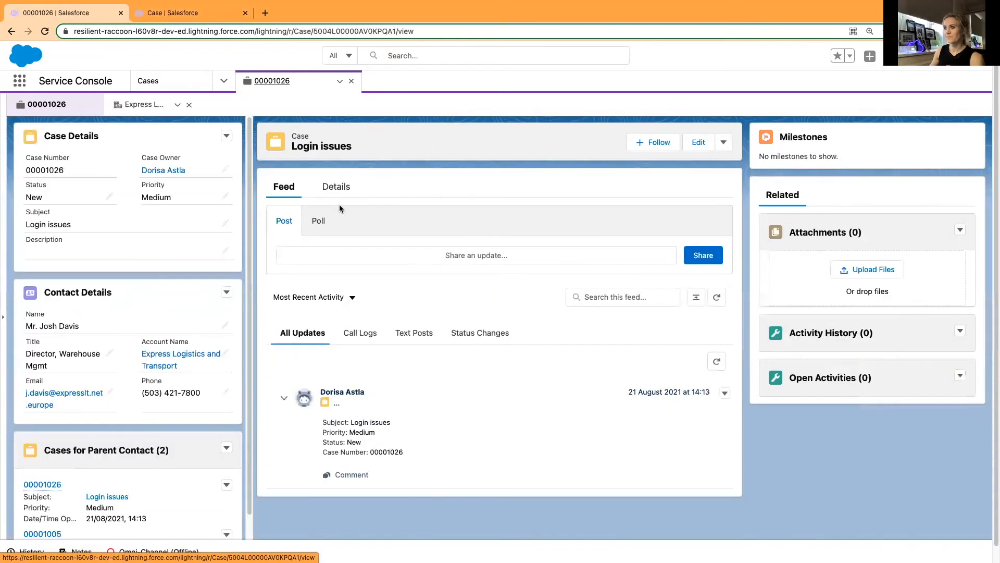
left_click(337, 189)
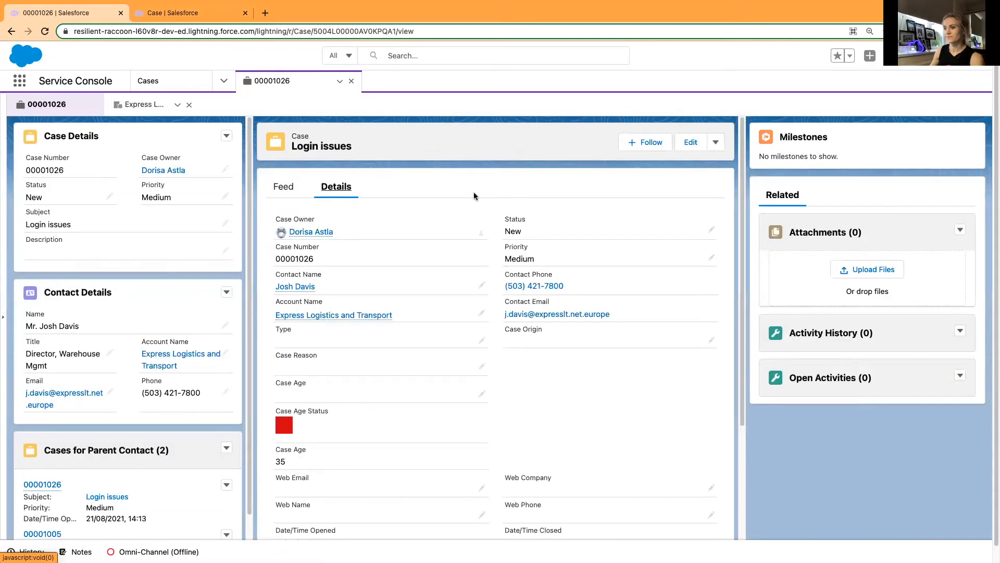
scroll(448, 235, "down", 4)
scroll(448, 232, "down", 1)
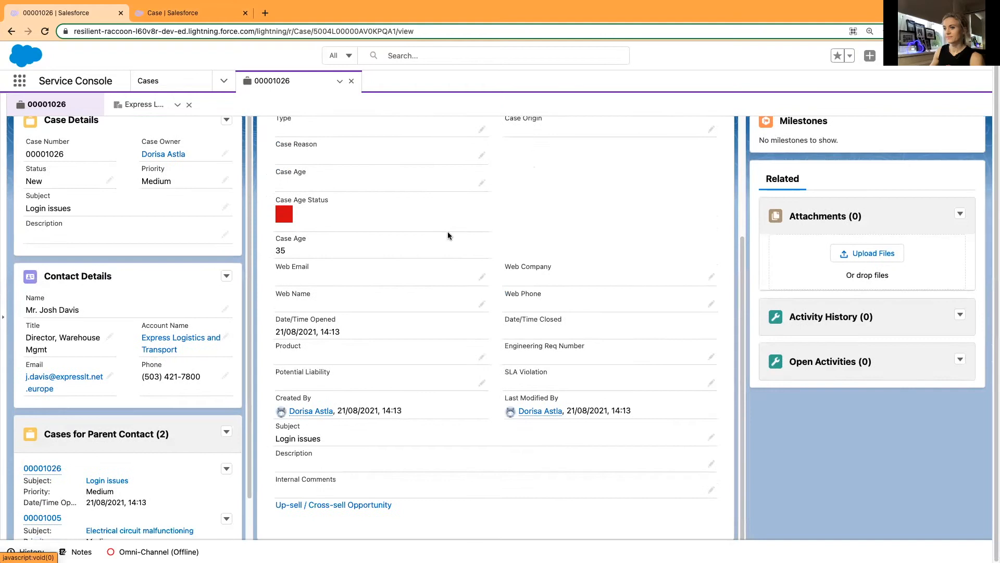
Open the Login issues case's record page for editing in Lightning App Builder.
scroll(448, 236, "up", 4)
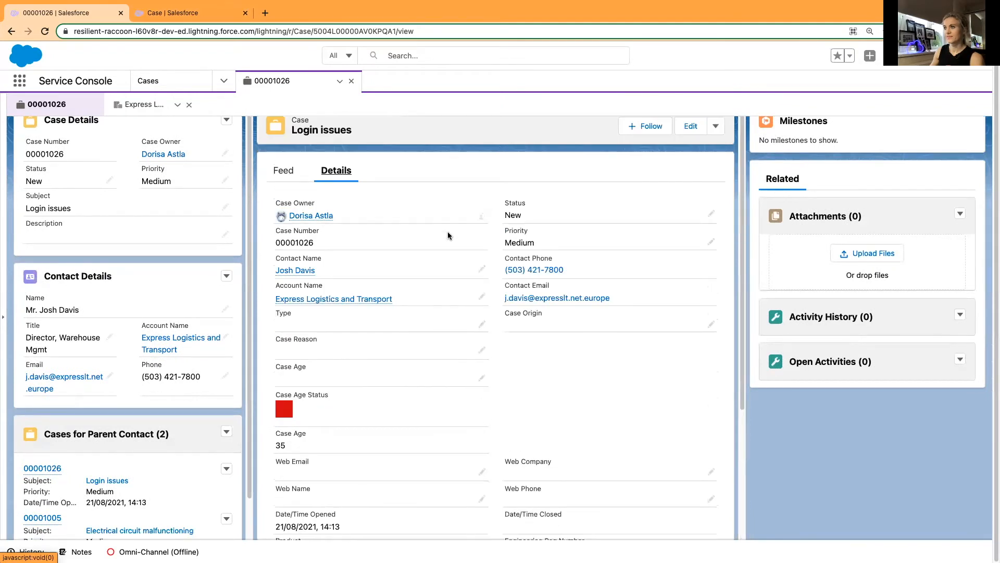
scroll(447, 234, "up", 1)
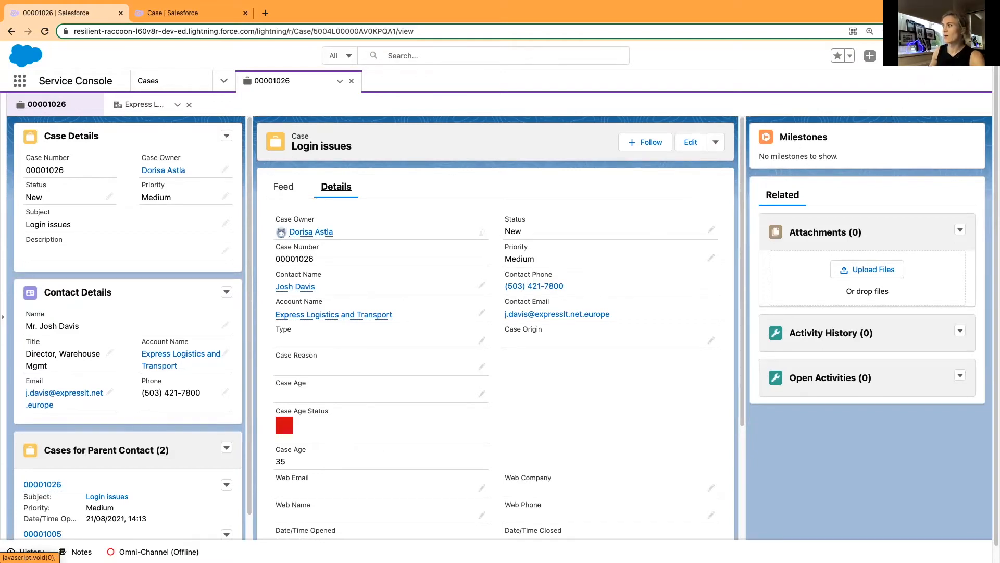
left_click(927, 56)
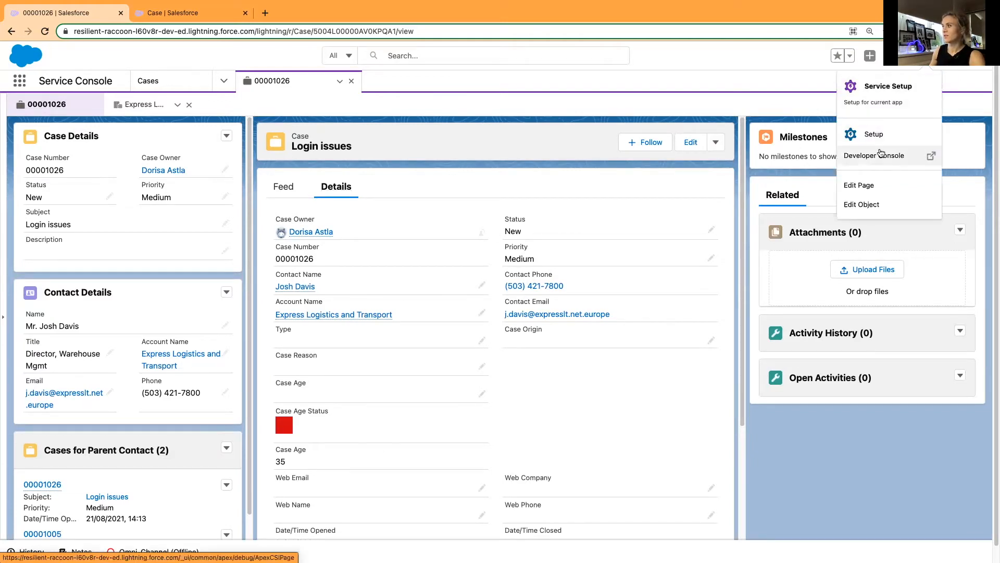
left_click(875, 189)
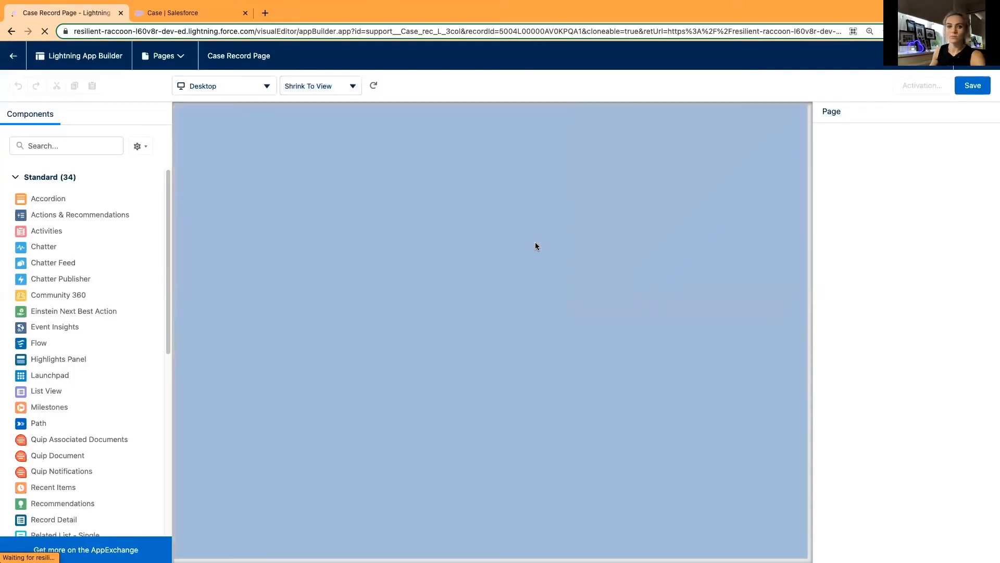
Show the case details on the canvas and place a Rich Text component between the case header and the Feed and Details tabs.
scroll(101, 432, "down", 3)
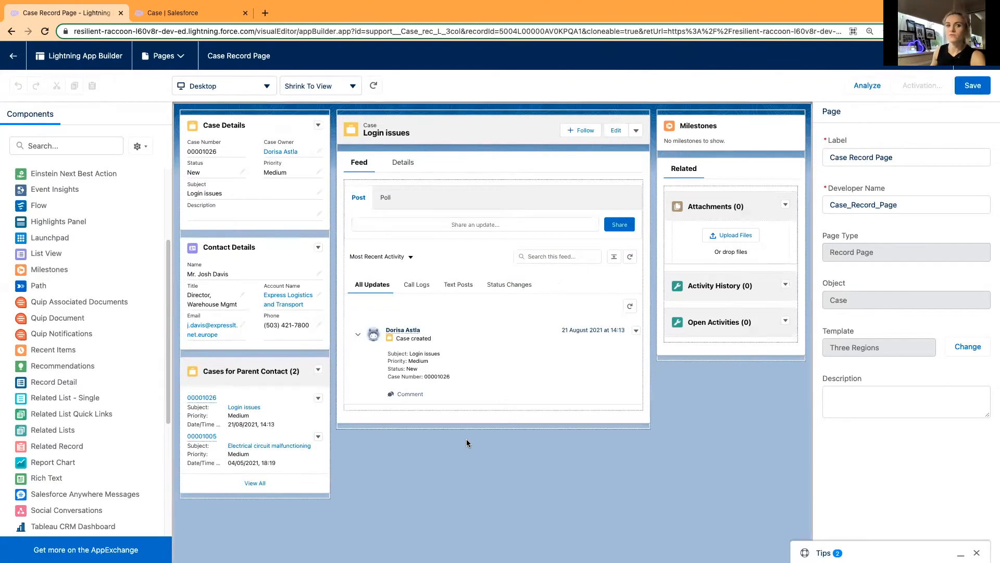
left_click(402, 164)
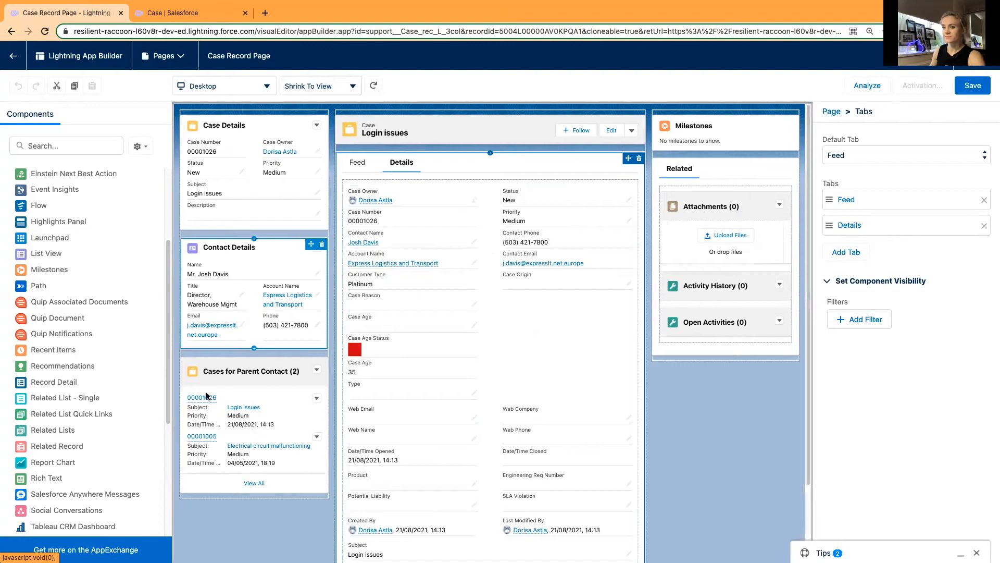
left_click_drag(60, 480, 456, 152)
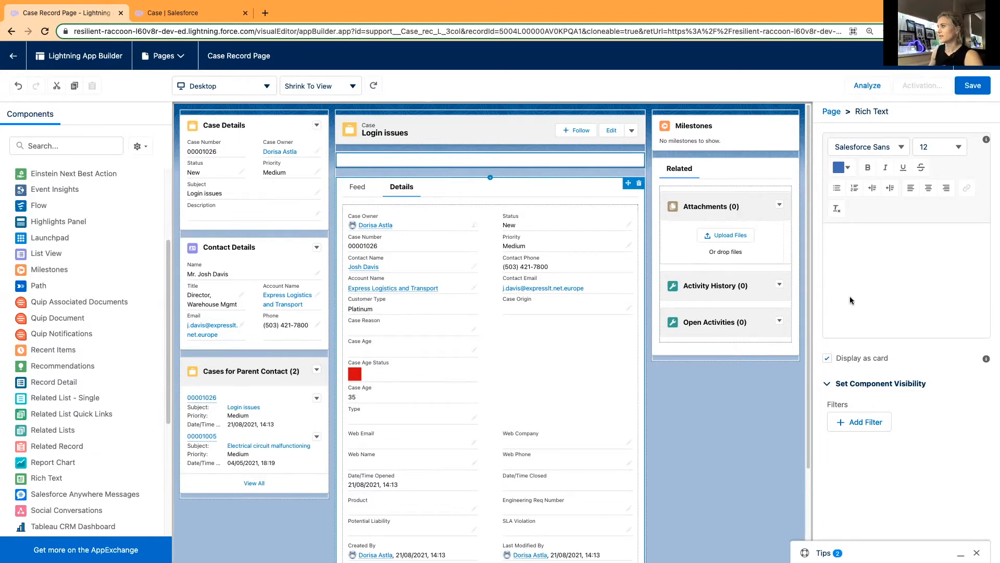
Enter the centred text "Platinum Customer" in the Rich Text component with font size 14.
left_click(871, 237)
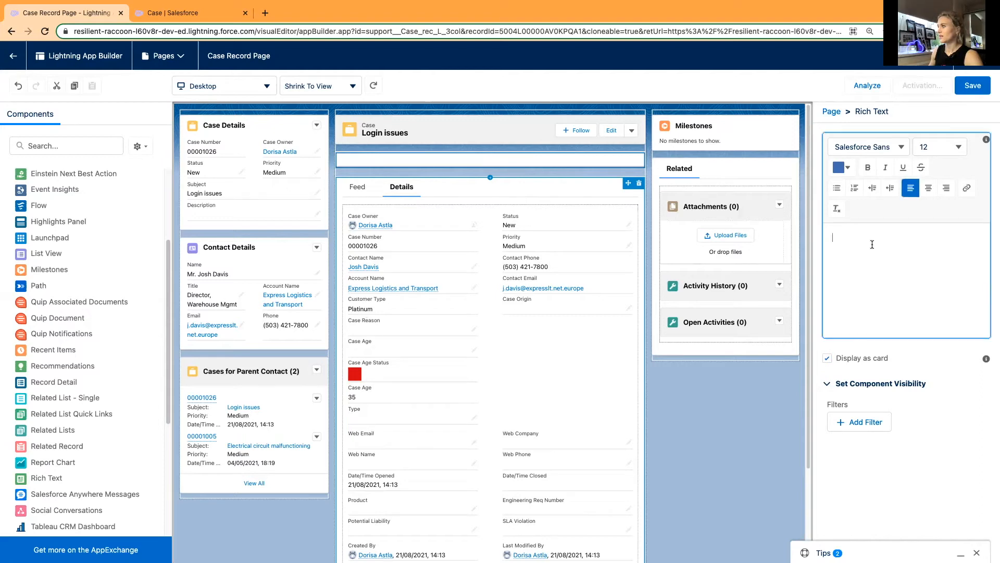
left_click(920, 145)
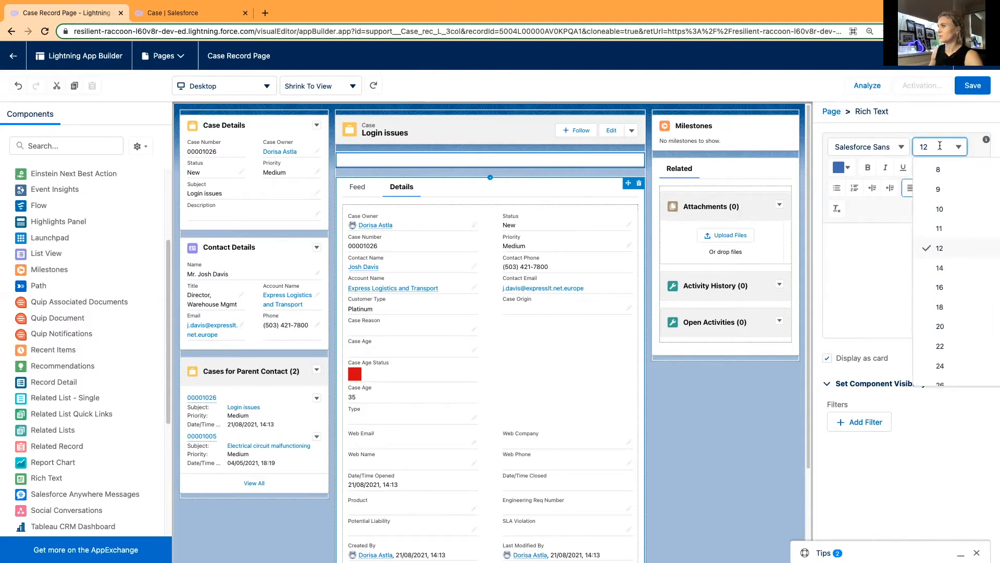
left_click(943, 268)
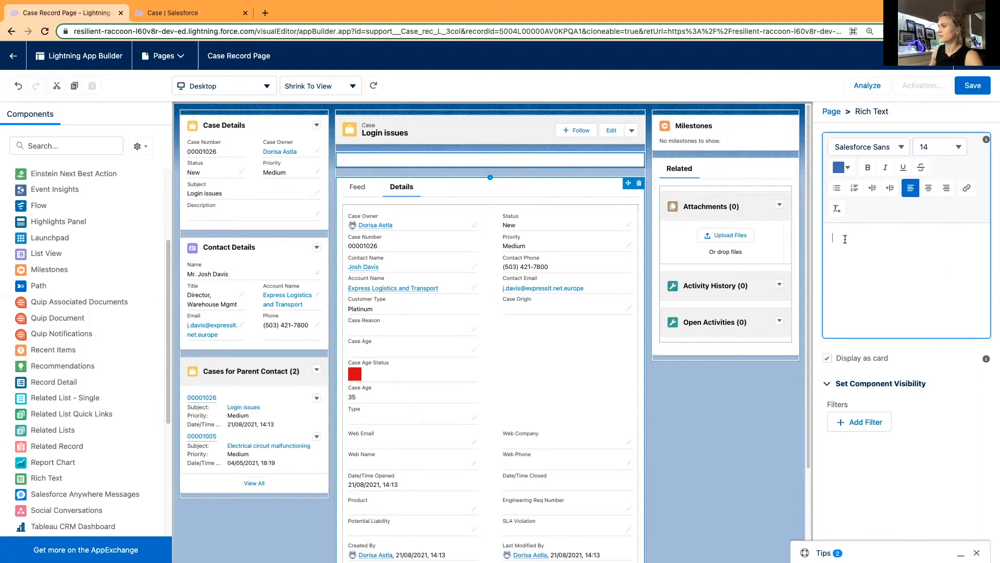
left_click(927, 189)
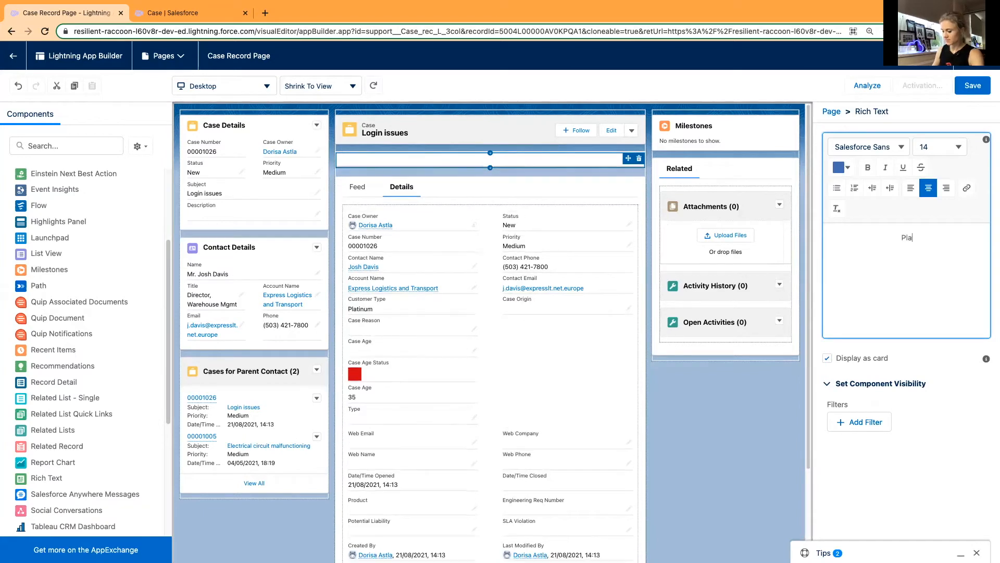
type("Platin")
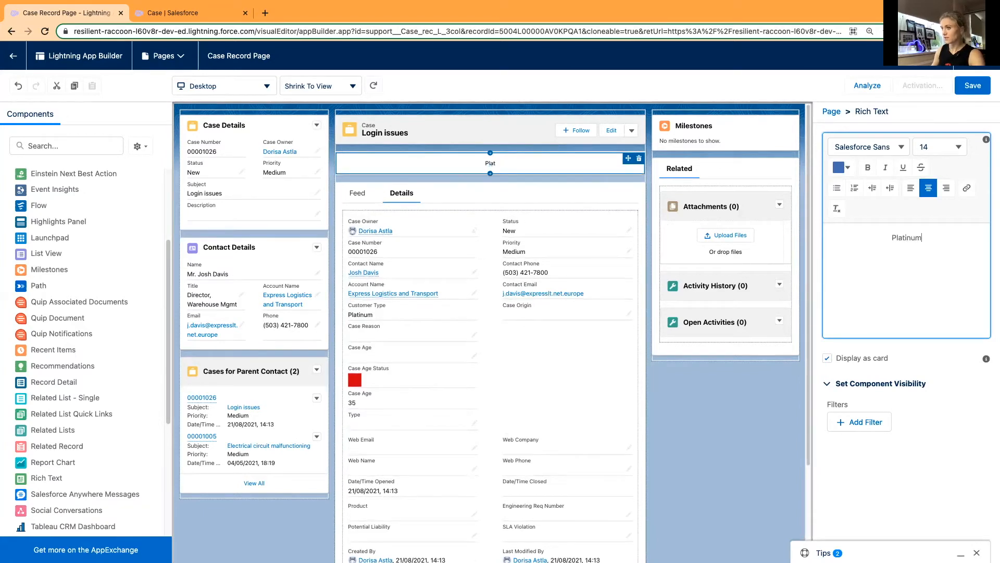
type("um")
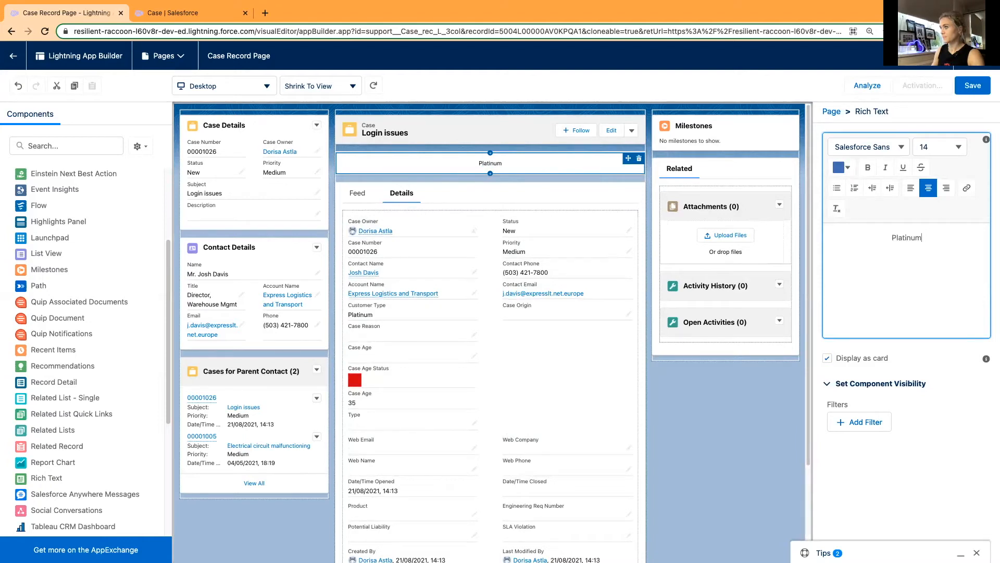
type(" Custoner")
key("BackSpace")
key("BackSpace")
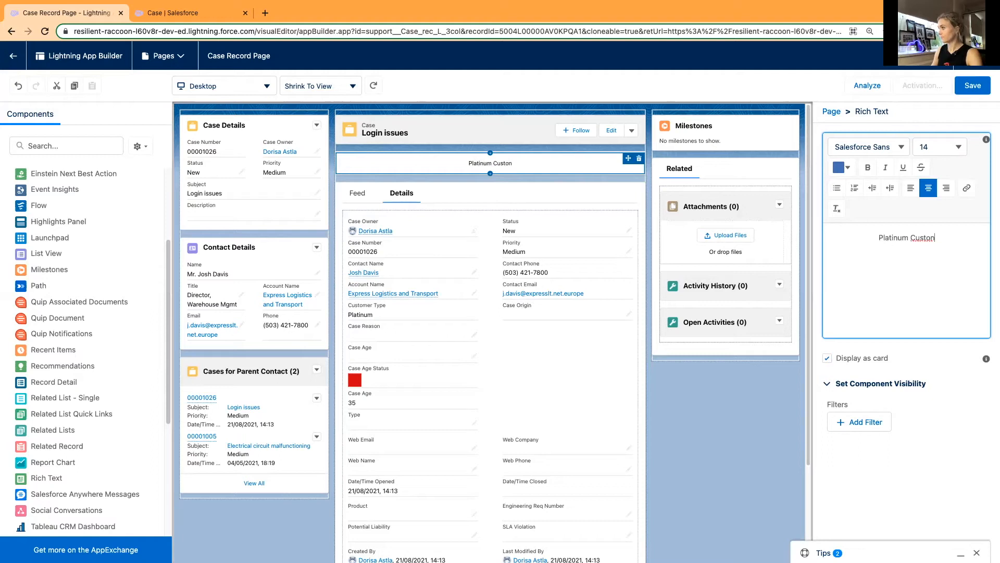
type("mer")
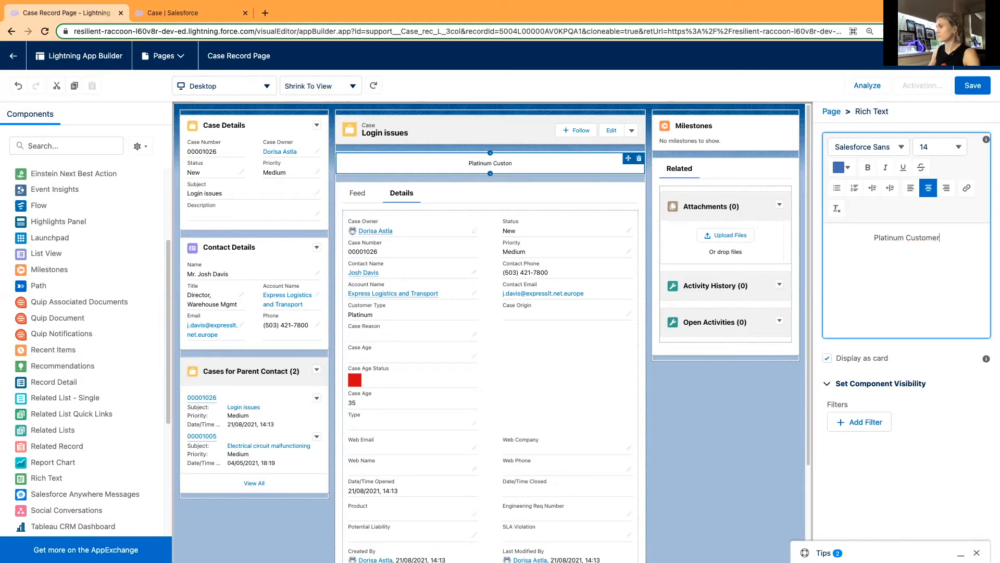
Format the "Platinum Customer" text in red #FA1717 and bold.
left_click_drag(854, 249, 858, 233)
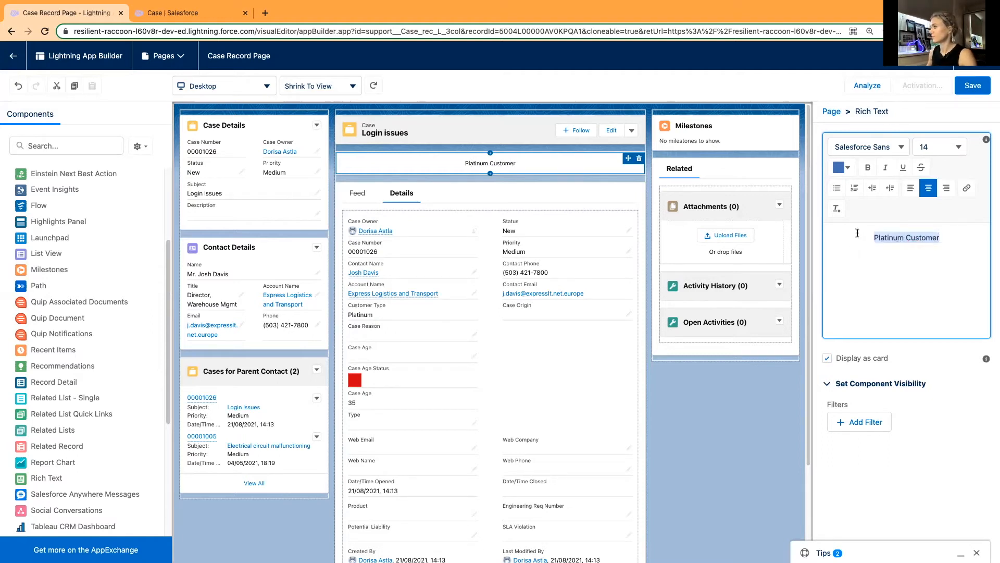
left_click(842, 167)
left_click_drag(837, 194, 838, 187)
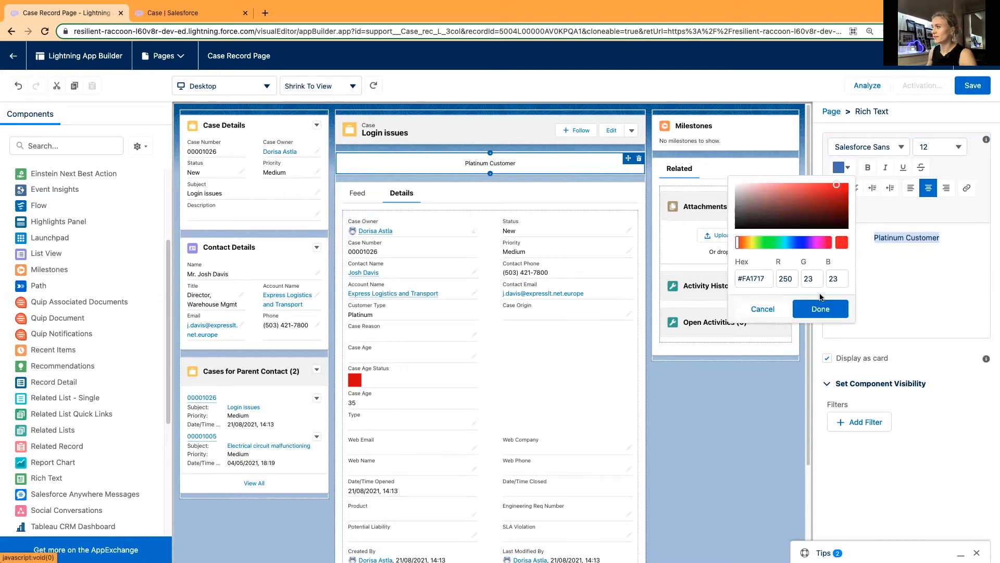
left_click(820, 307)
left_click(868, 167)
left_click(955, 243)
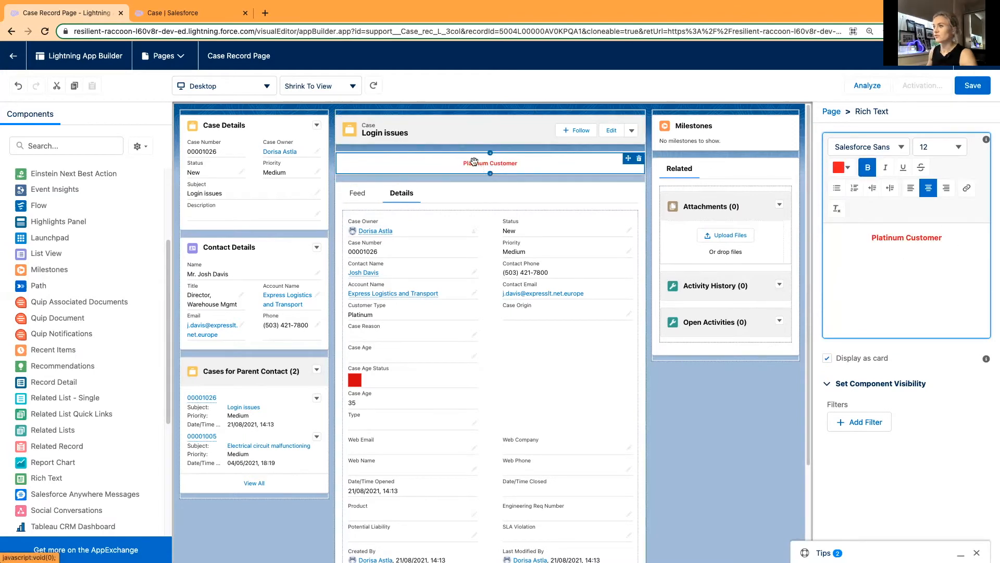
Enlarge the "Platinum Customer" text to font size 18.
left_click_drag(951, 237, 870, 236)
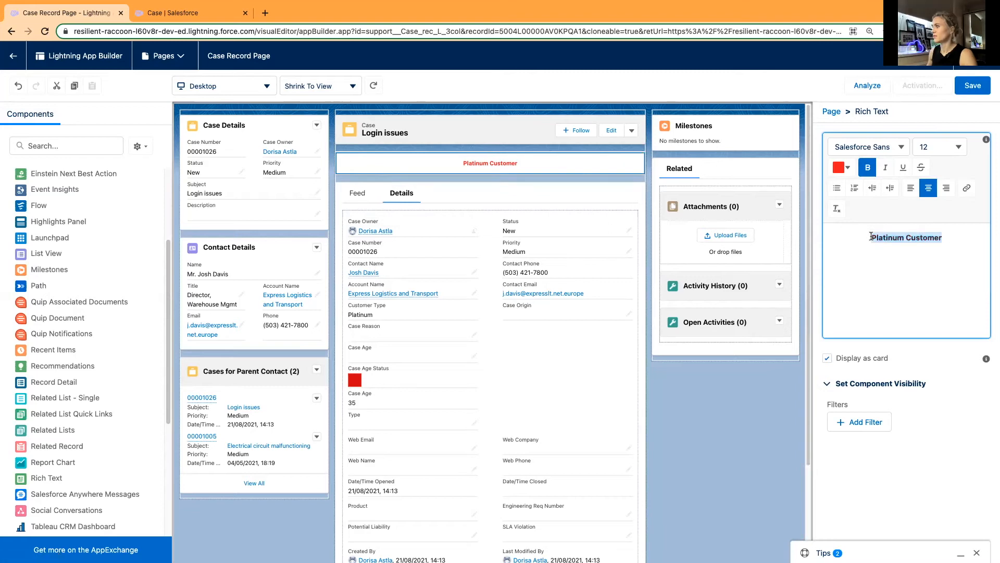
left_click(953, 147)
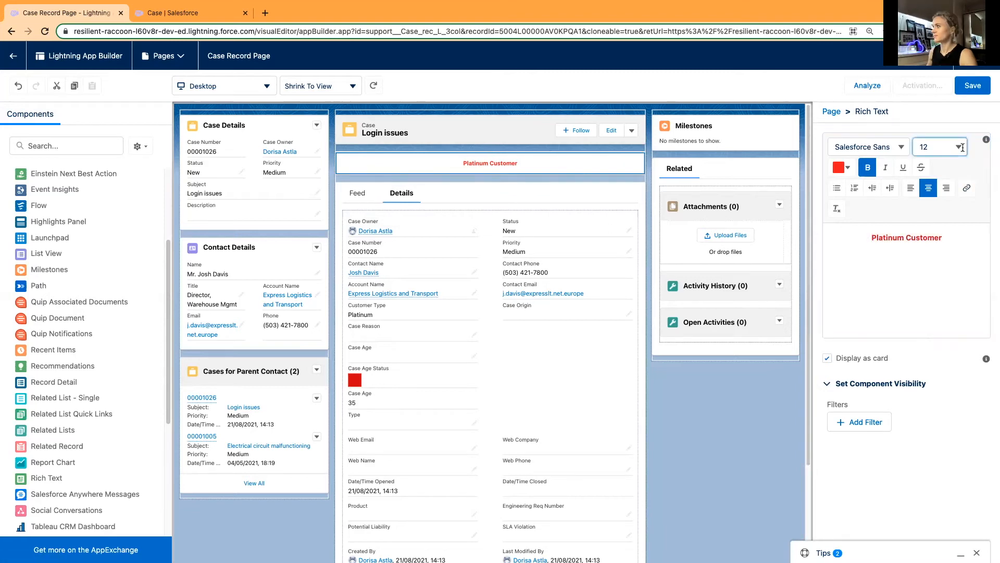
left_click(950, 267)
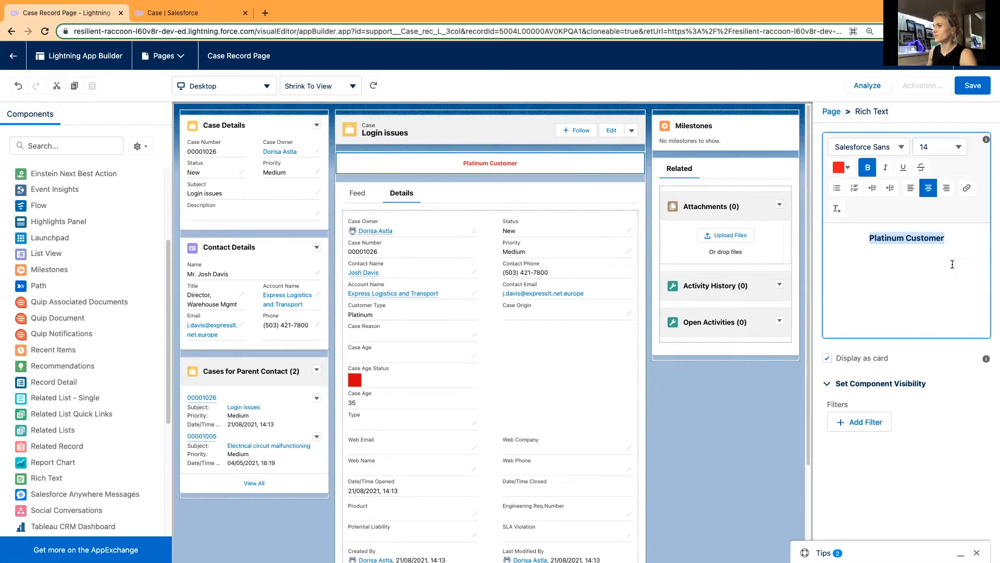
left_click(951, 149)
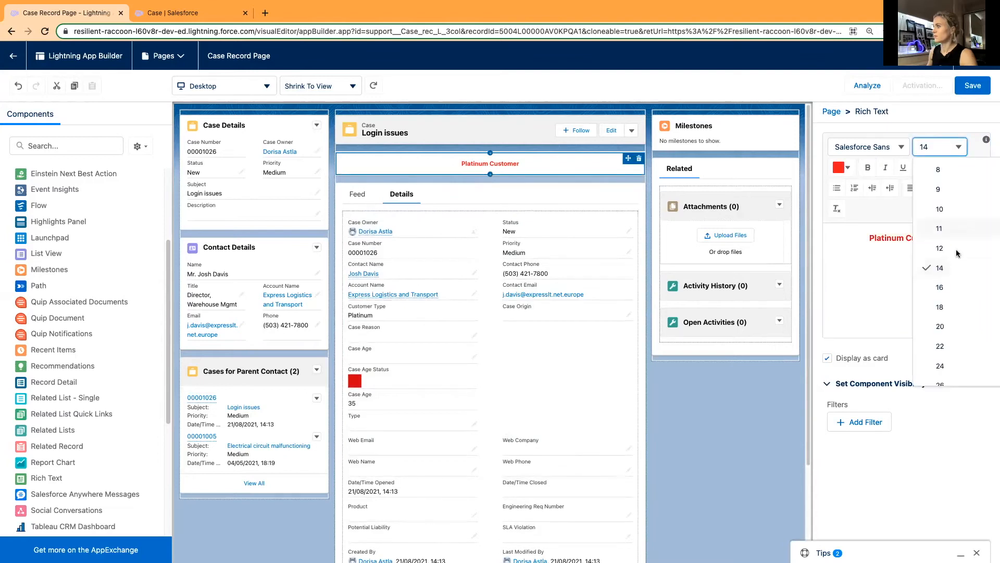
left_click(951, 284)
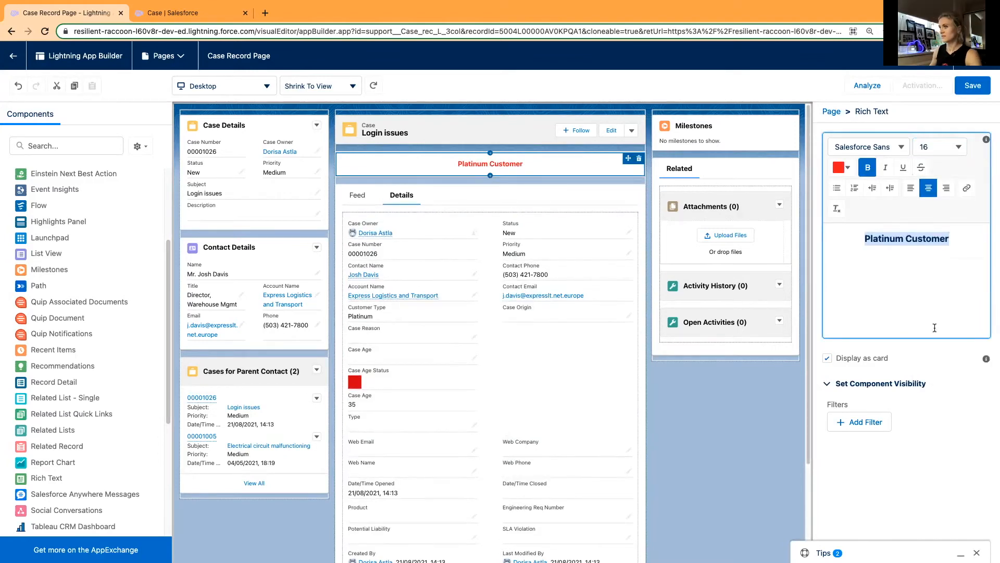
left_click(957, 149)
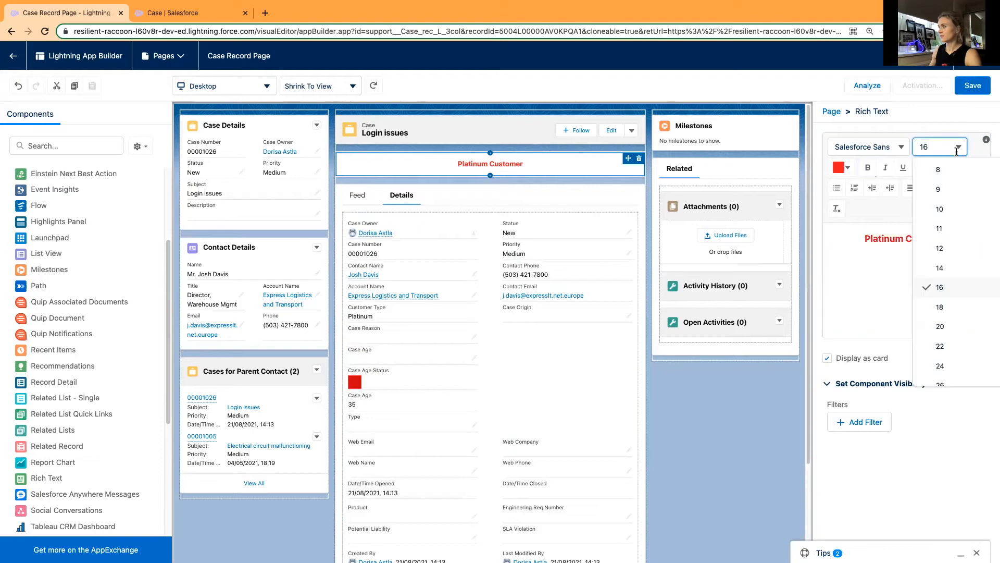
left_click(947, 307)
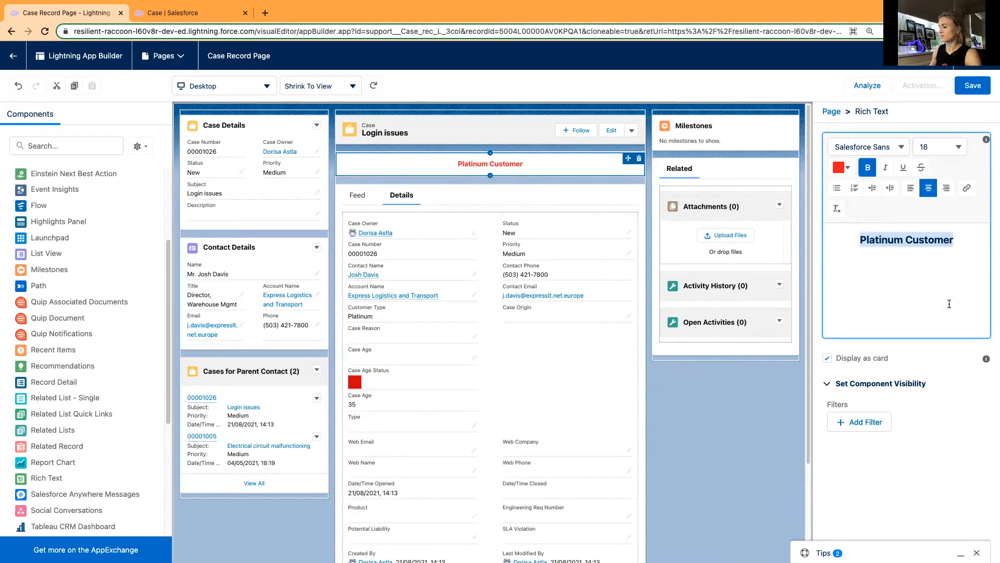
left_click(896, 269)
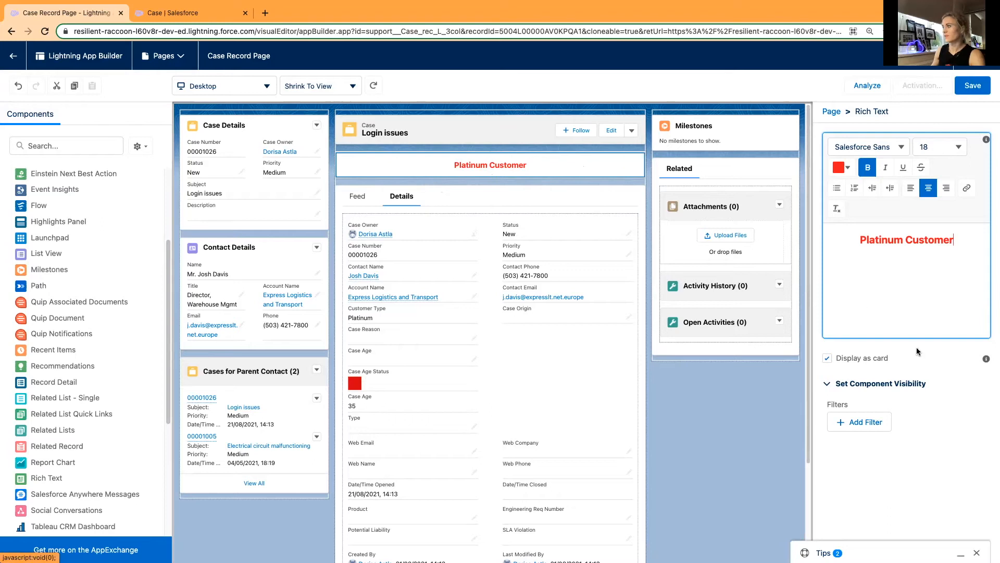
Add a component visibility filter to the Rich Text that requires the record's Customer Type to equal Platinum.
left_click(857, 421)
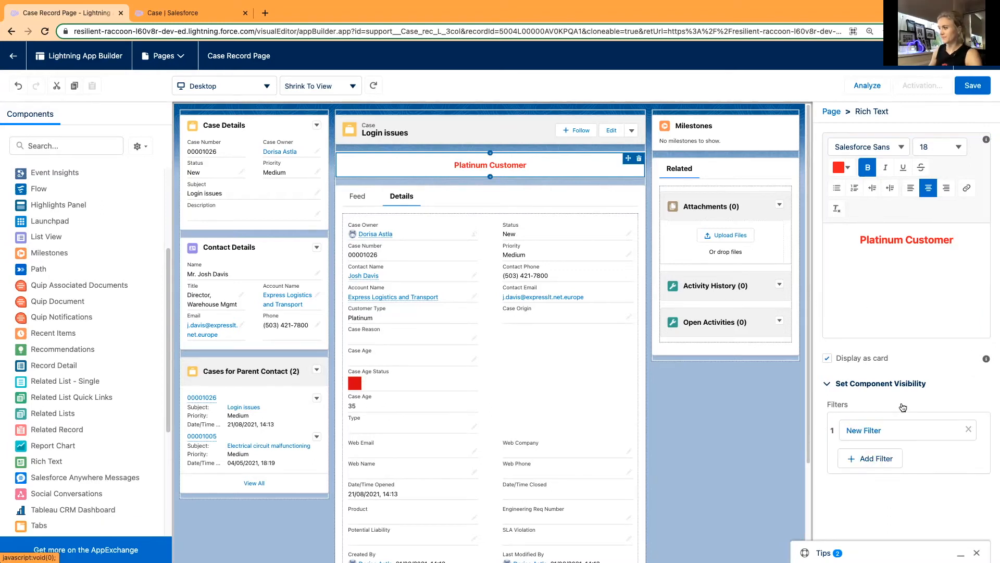
left_click(670, 417)
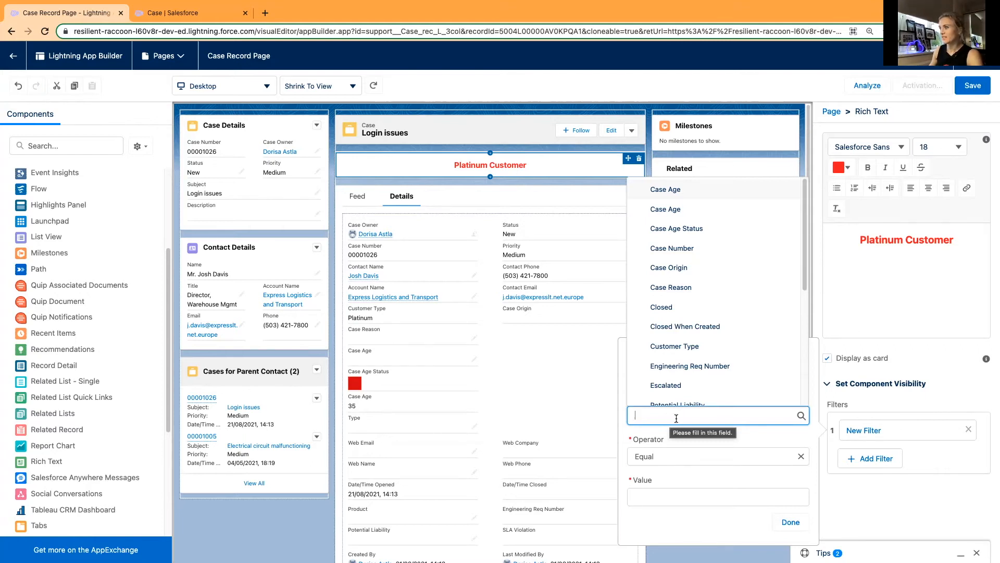
scroll(701, 292, "down", 5)
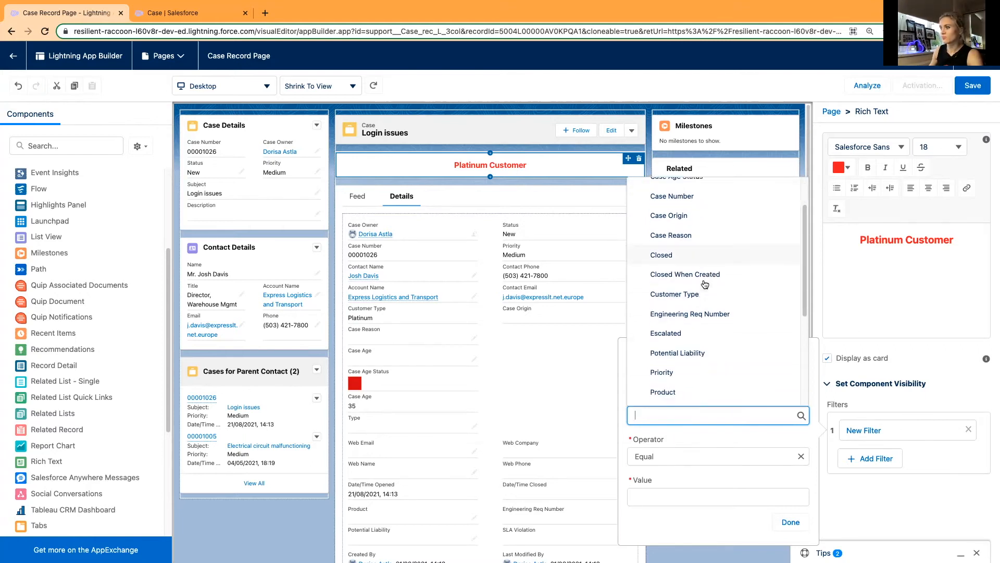
scroll(698, 344, "up", 5)
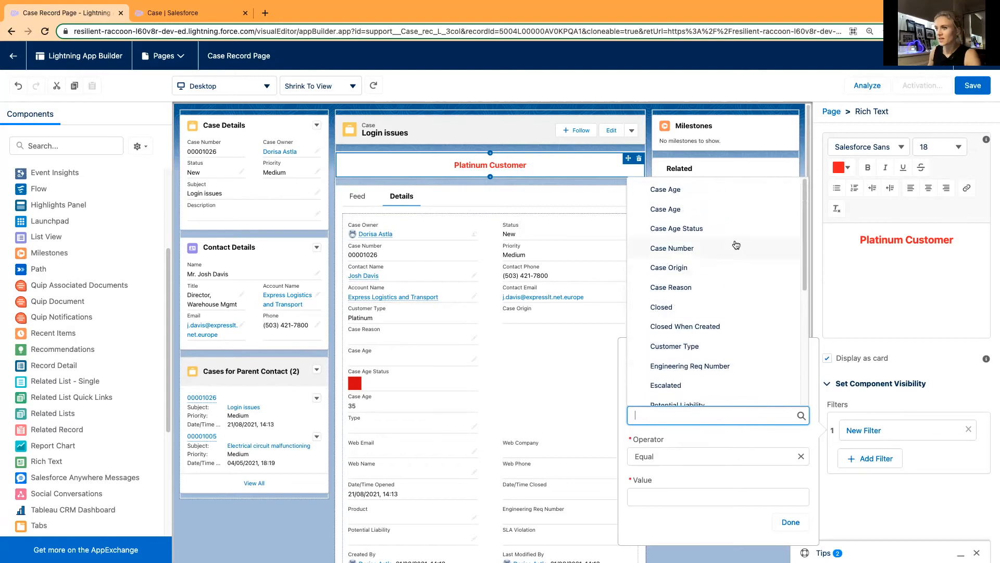
scroll(703, 288, "down", 2)
scroll(704, 288, "up", 2)
scroll(701, 323, "down", 1)
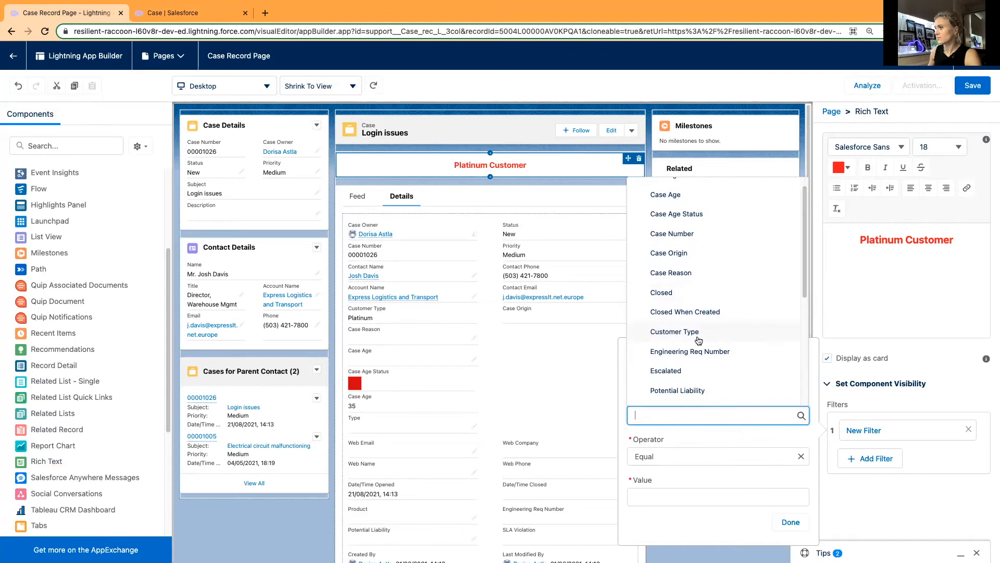
left_click(696, 333)
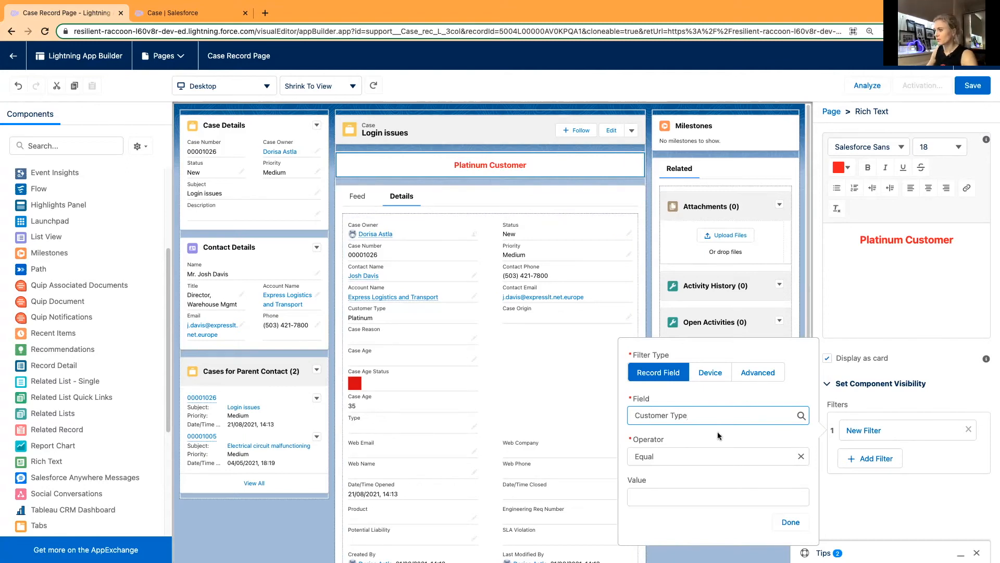
left_click(684, 497)
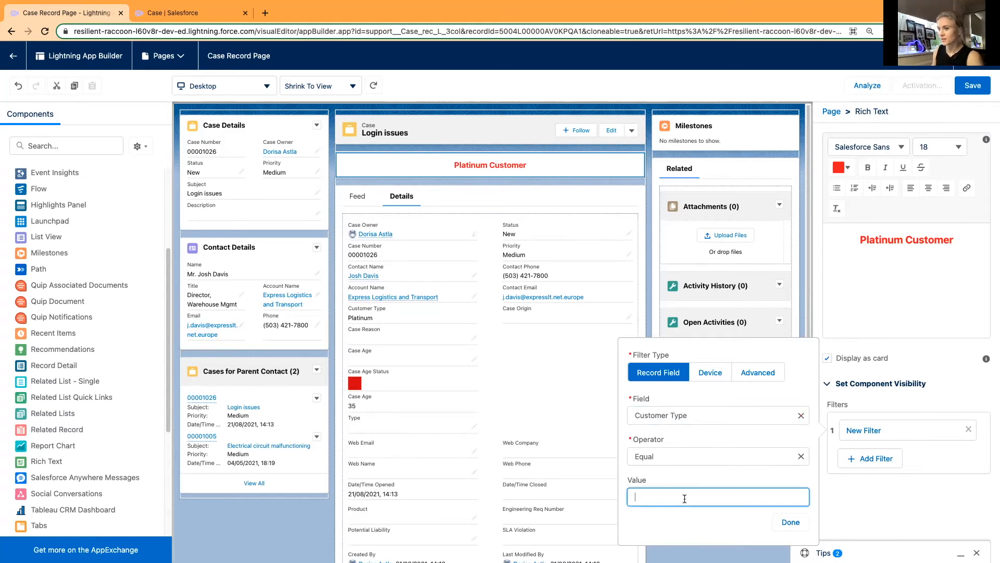
type("Platinum")
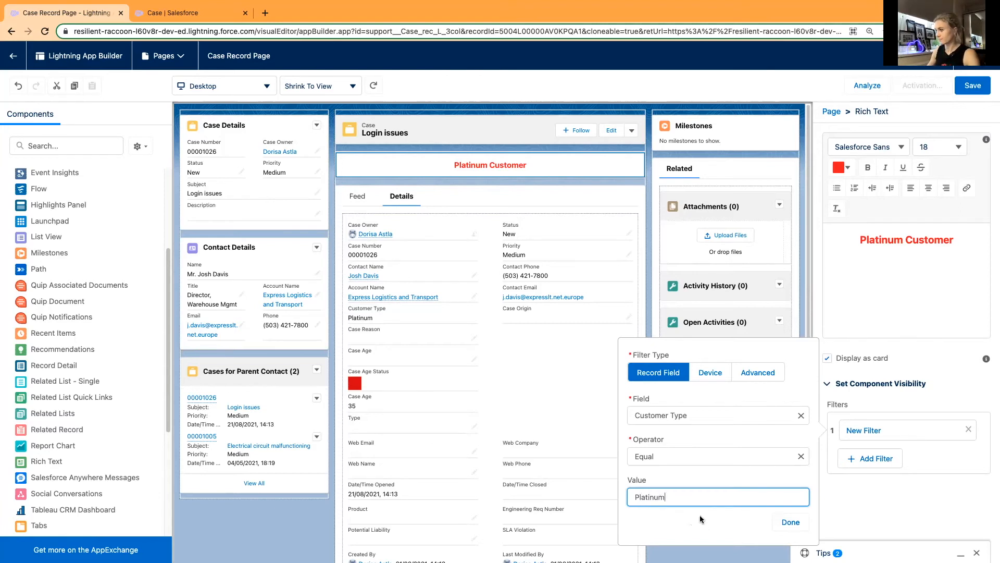
left_click(789, 521)
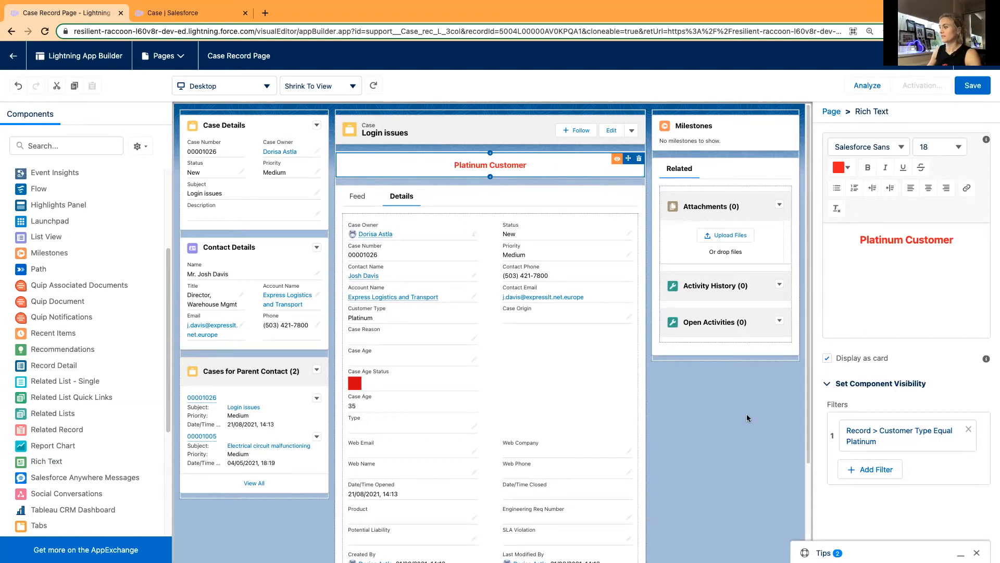
Save the Case Record Page and activate it as the app default for Service Console on desktop and phone.
left_click(973, 87)
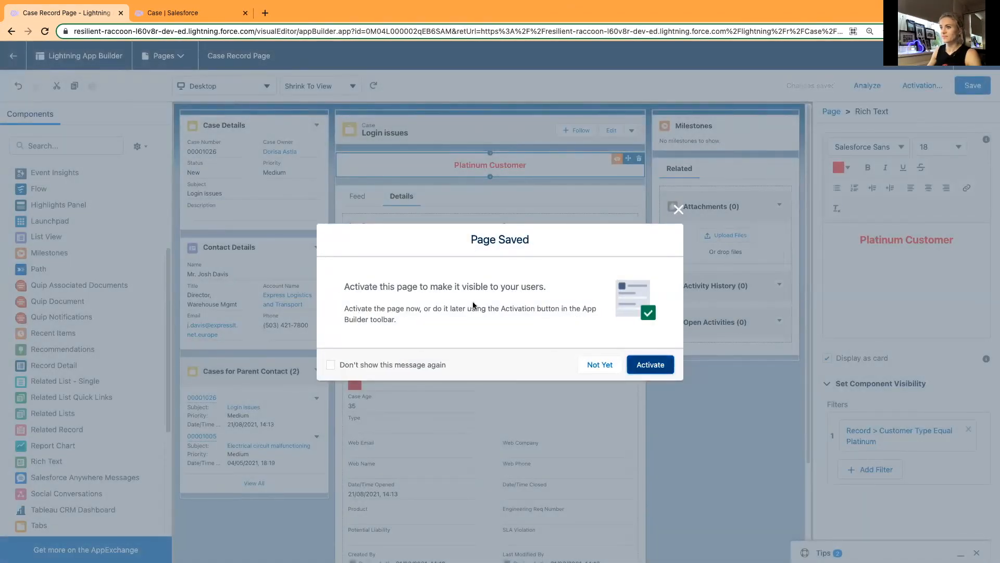
left_click(655, 365)
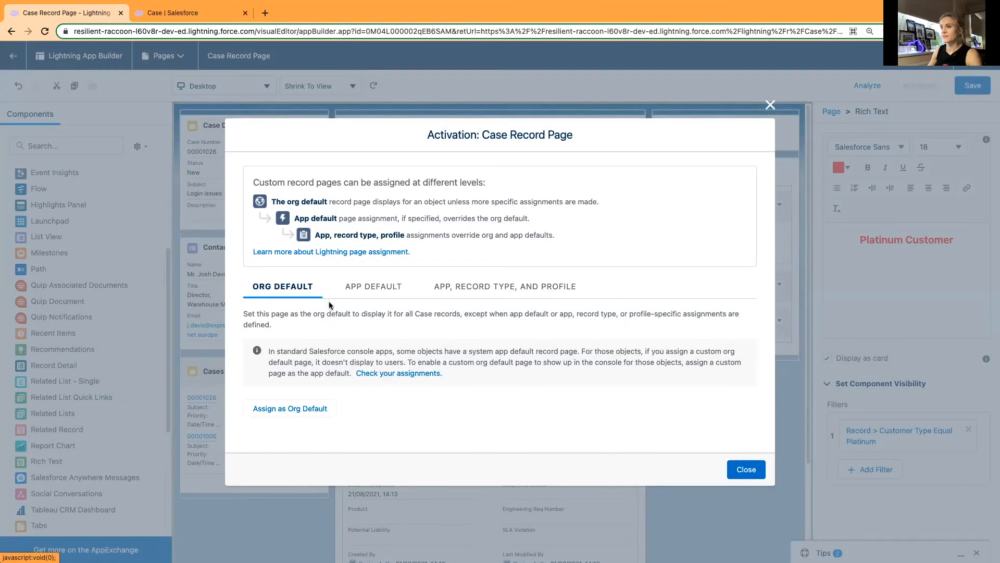
left_click(363, 294)
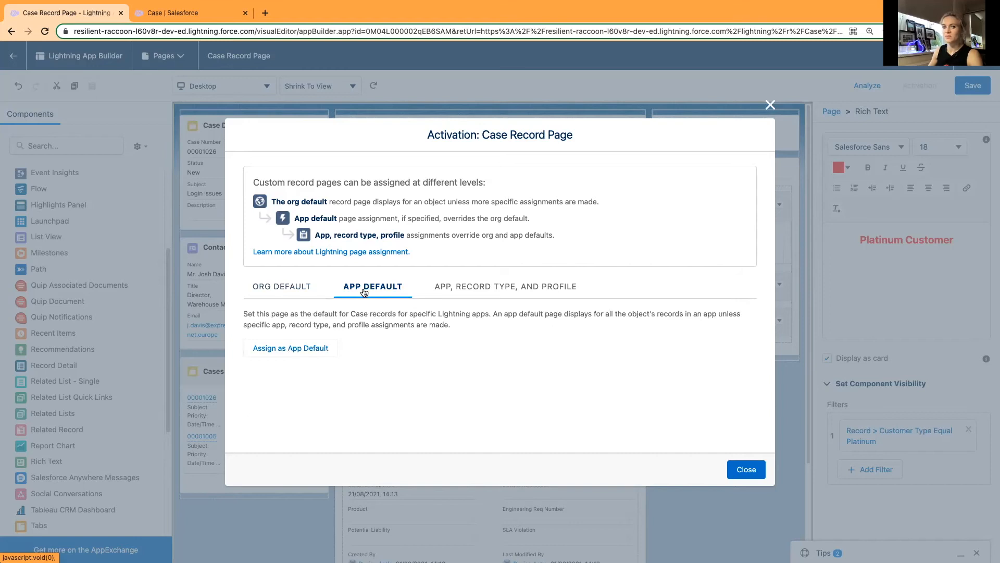
left_click(281, 348)
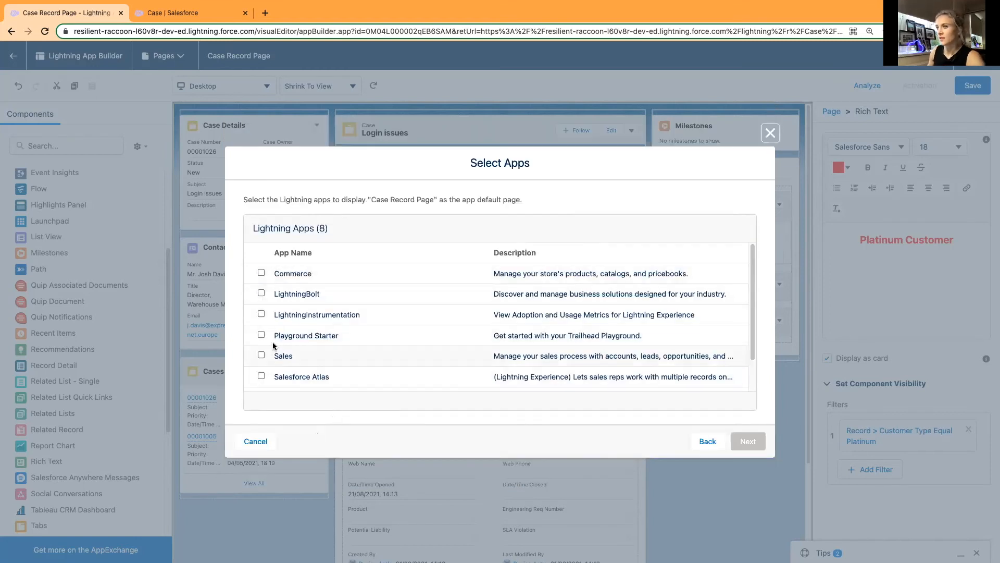
scroll(353, 327, "down", 2)
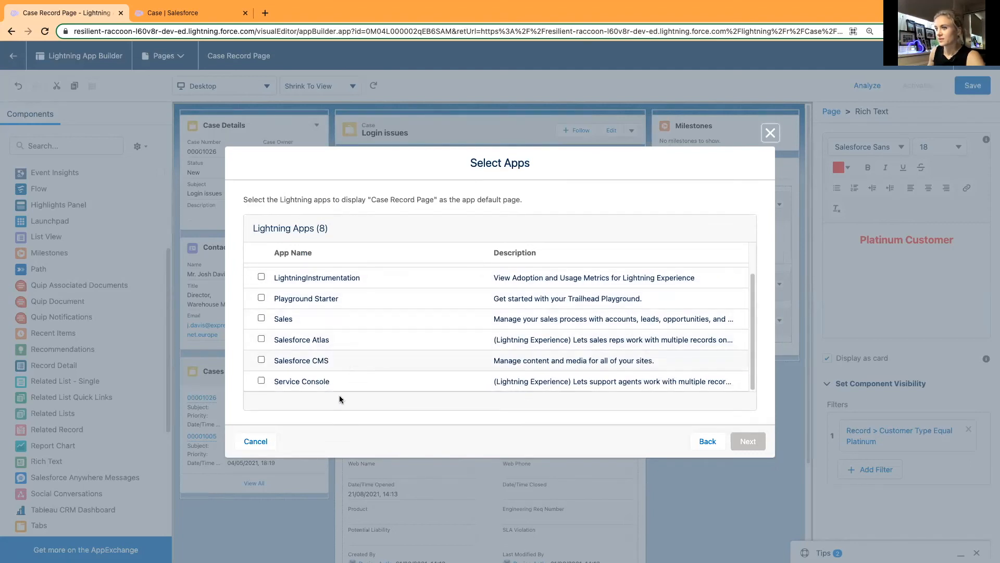
left_click(261, 381)
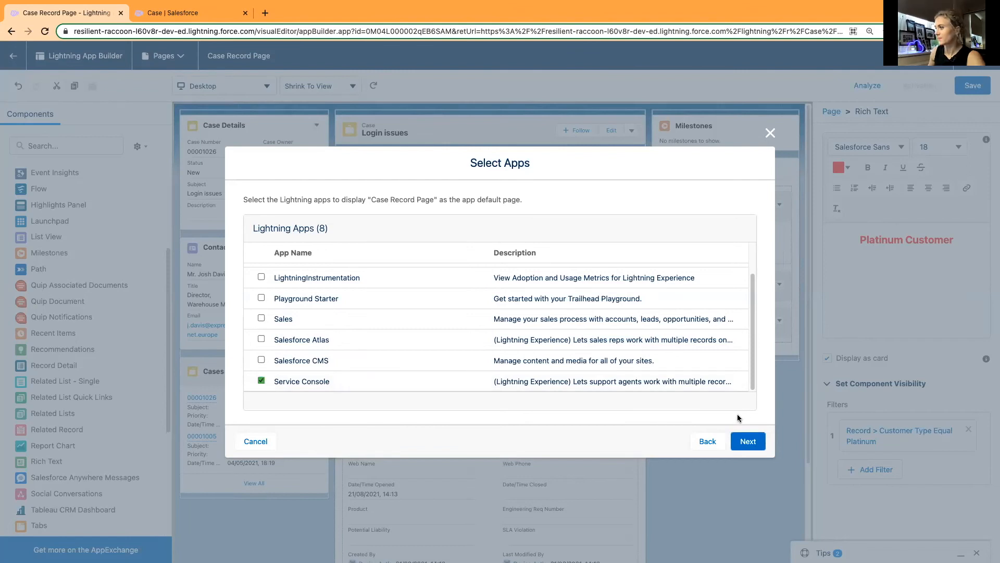
left_click(743, 448)
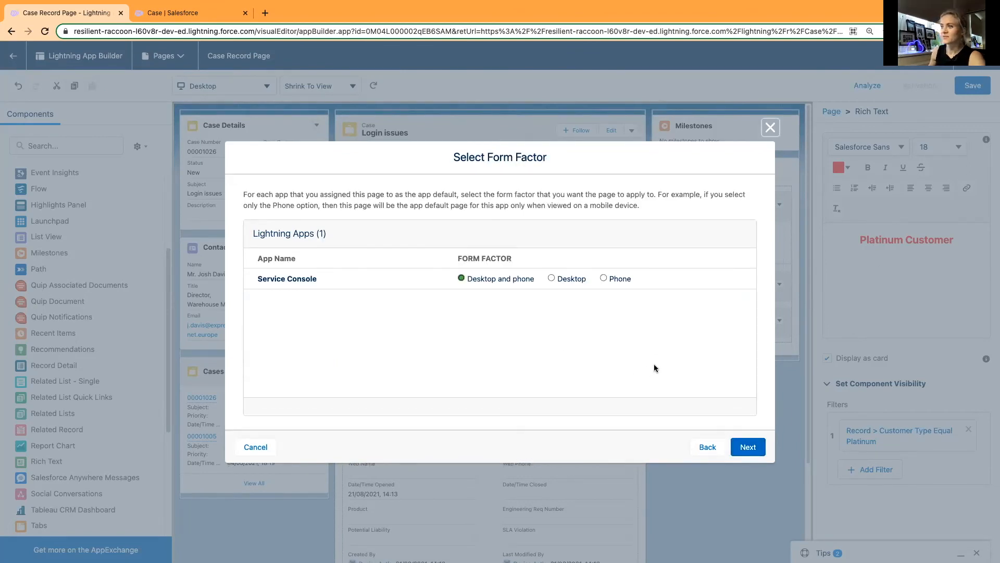
left_click(746, 452)
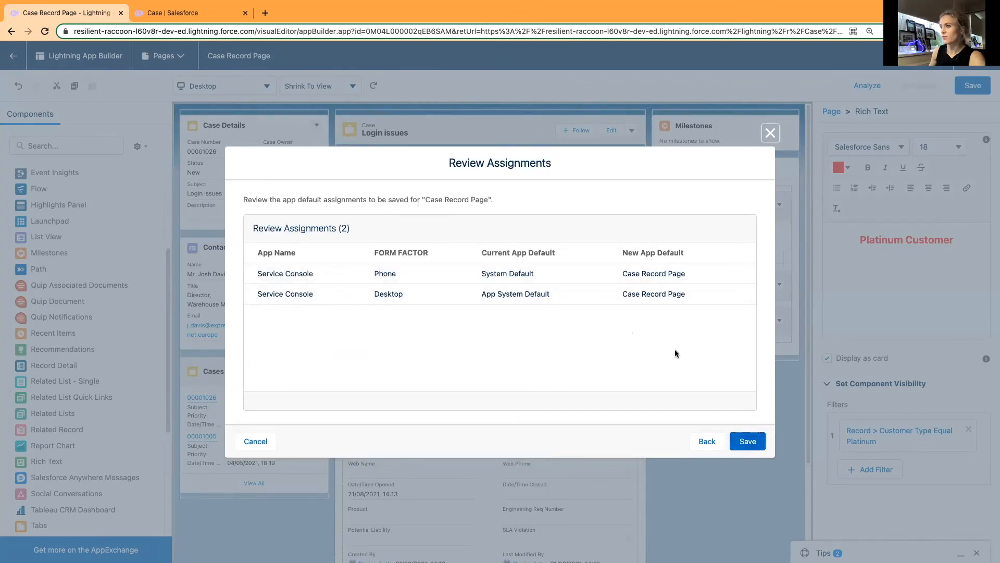
left_click(751, 442)
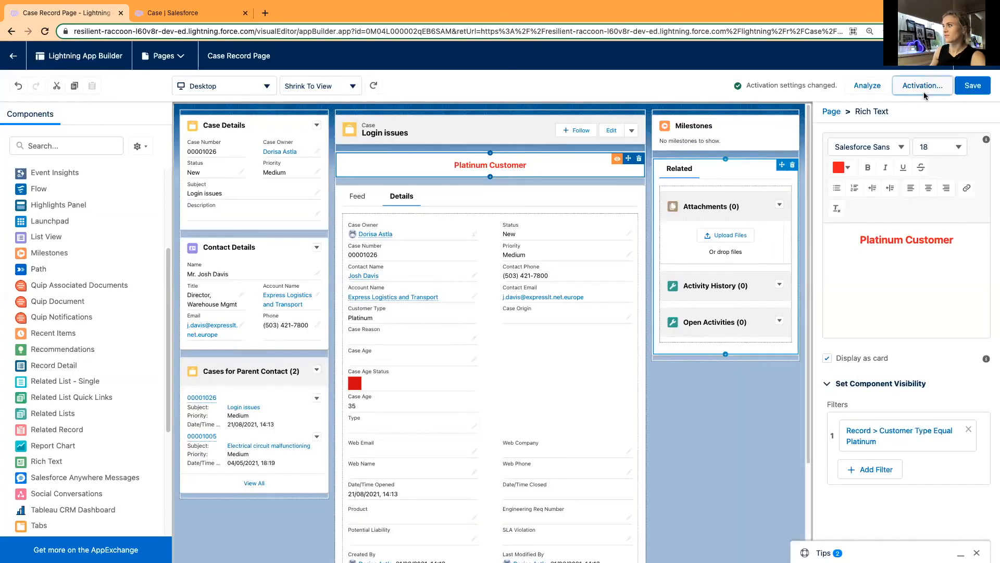
Return to the "Login issues" case and check the banner and the Customer Type in its details.
left_click(14, 58)
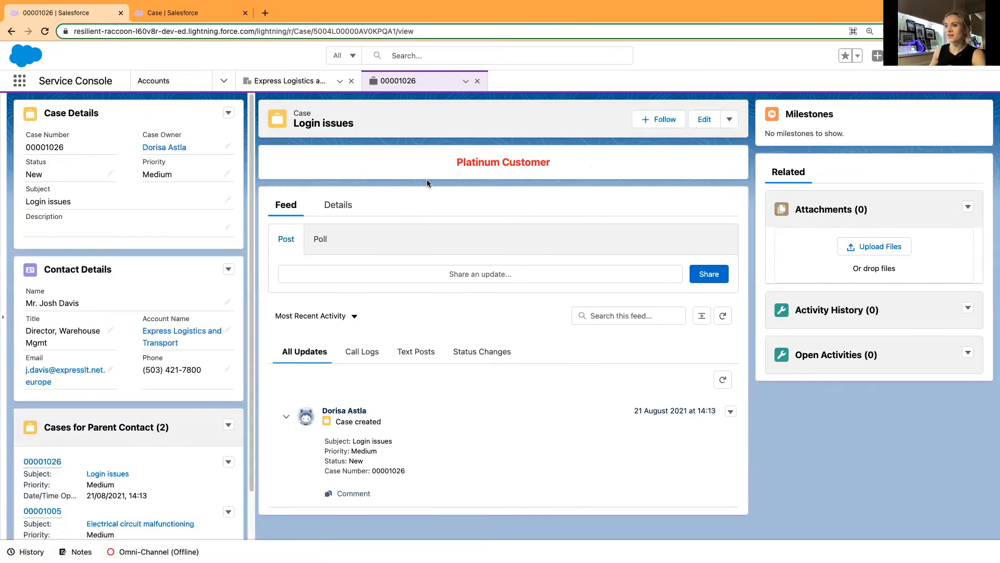
left_click(339, 205)
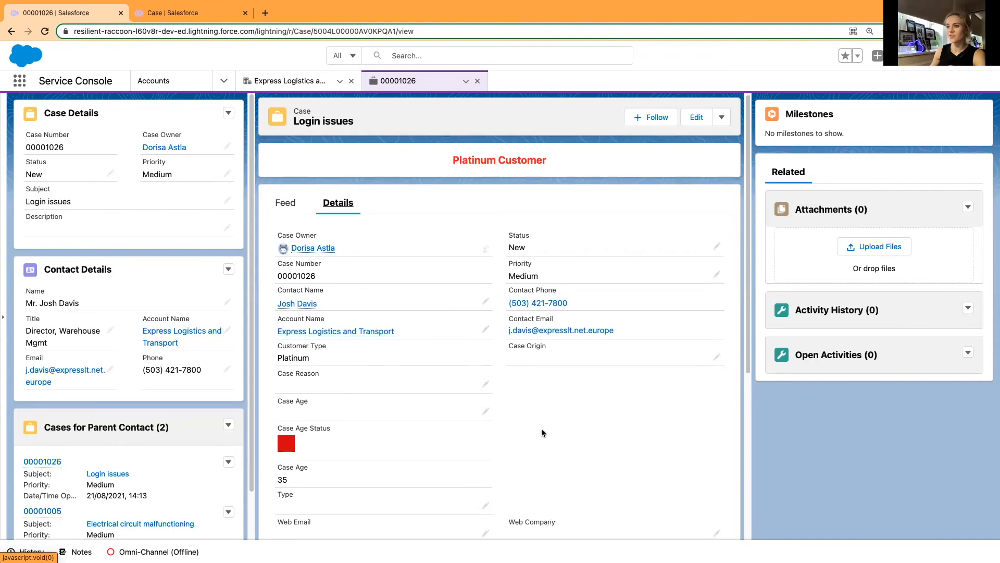
scroll(542, 428, "down", 1)
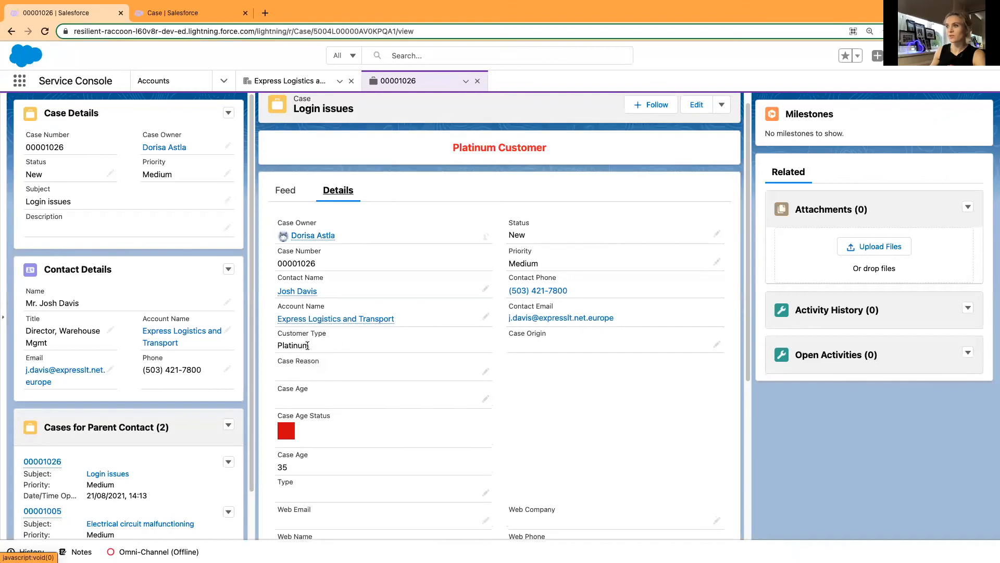
scroll(465, 185, "up", 1)
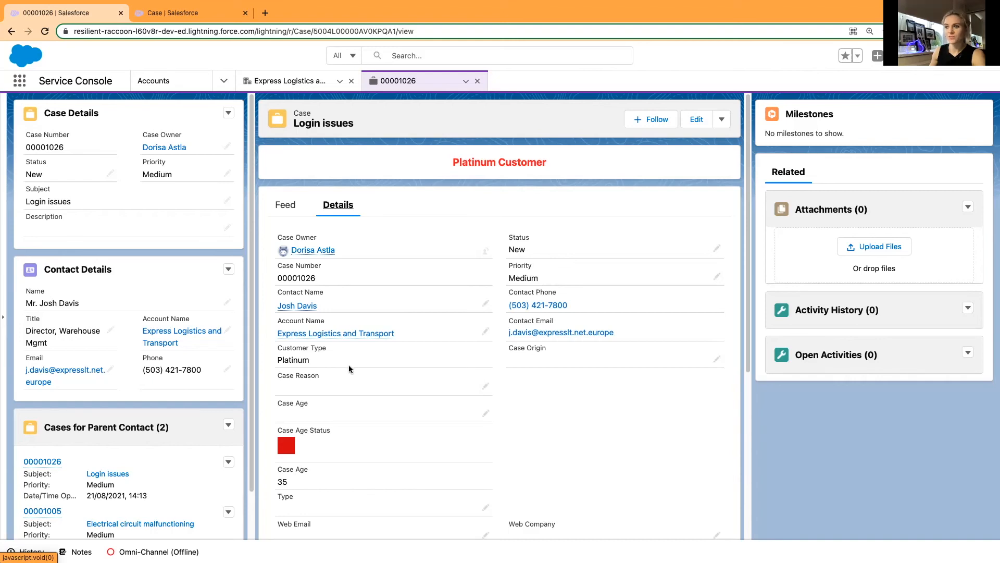
Open the case's Express Logistics and Transport account, set its Customer Type to Standard and save it.
left_click(160, 341)
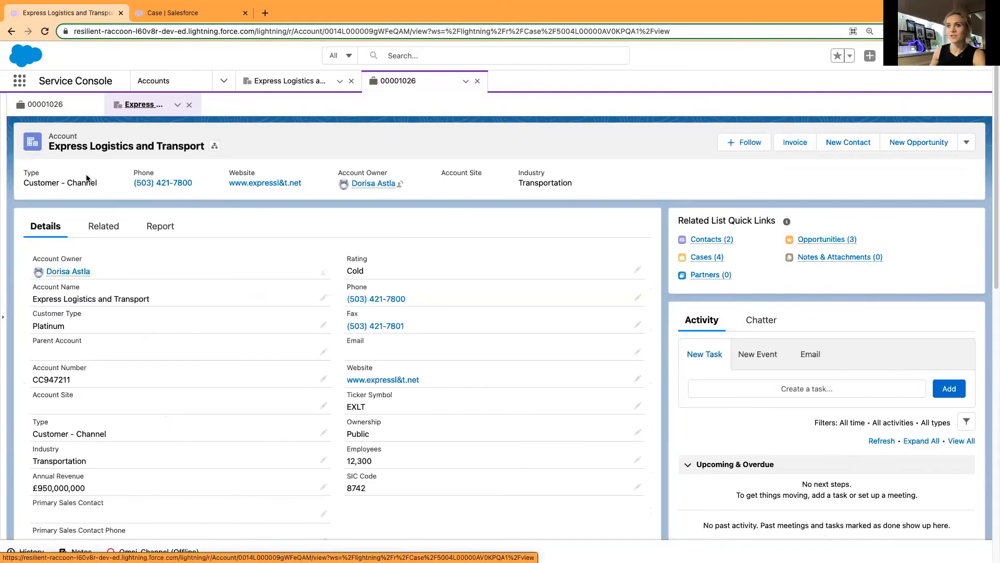
left_click(323, 327)
left_click(318, 357)
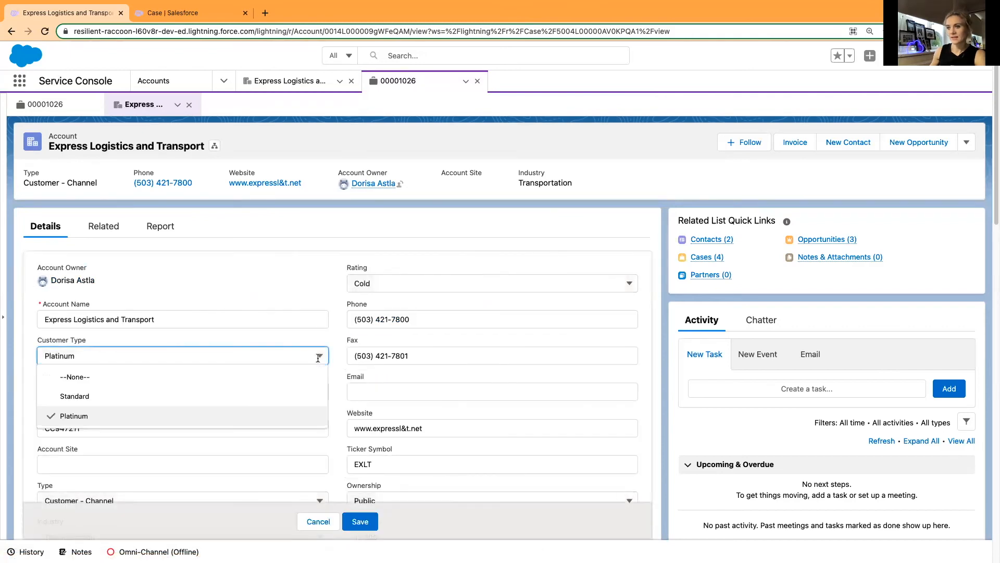
left_click(228, 396)
left_click(360, 522)
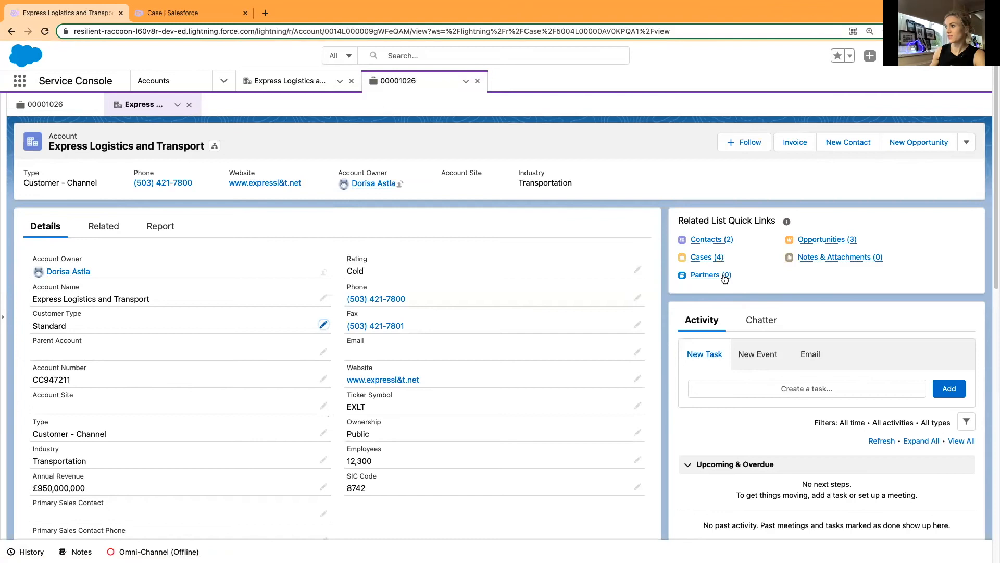
Open the "Login issues" case from the account's related cases and check its Customer Type and banner visibility.
left_click(706, 259)
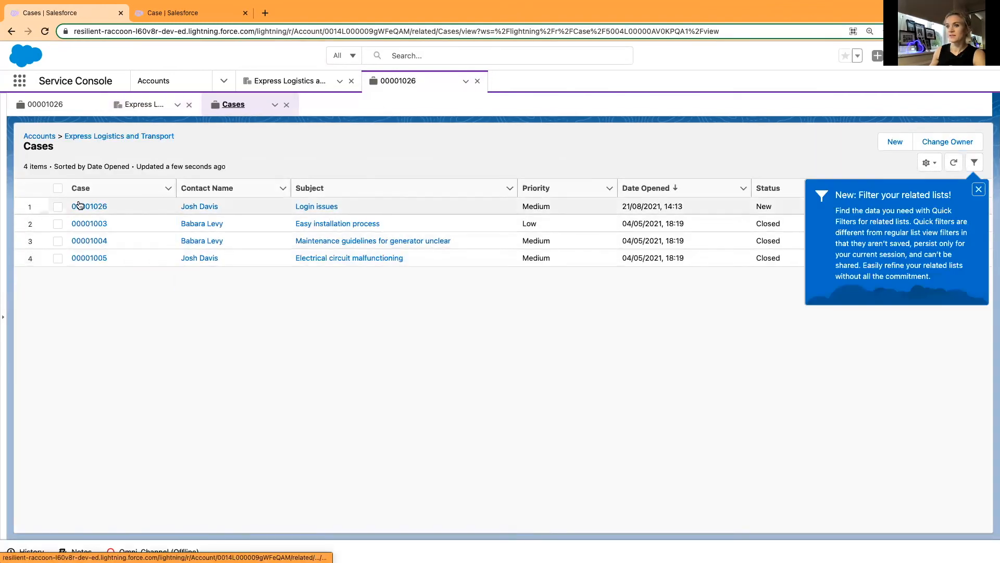
left_click(90, 207)
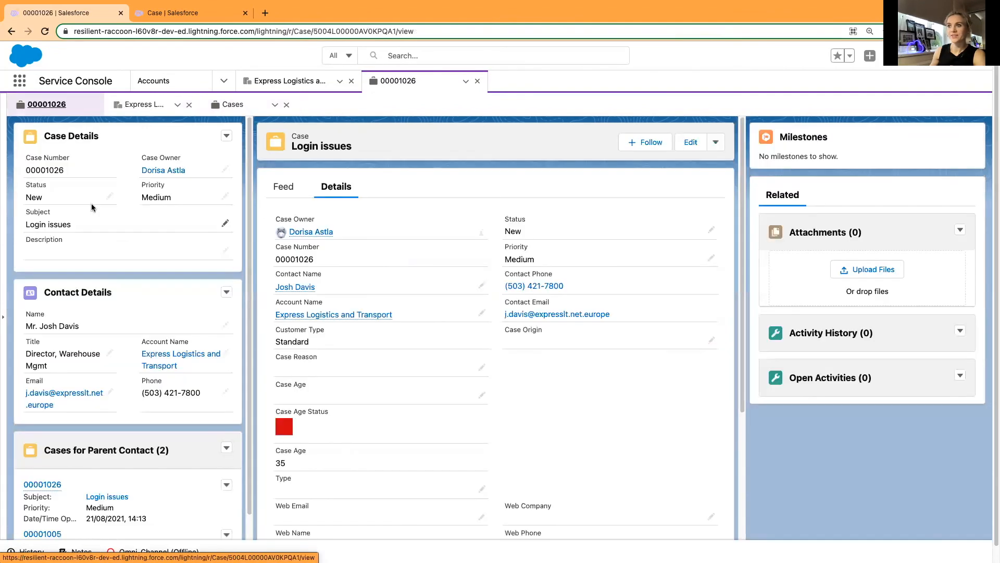
left_click(245, 105)
left_click(77, 105)
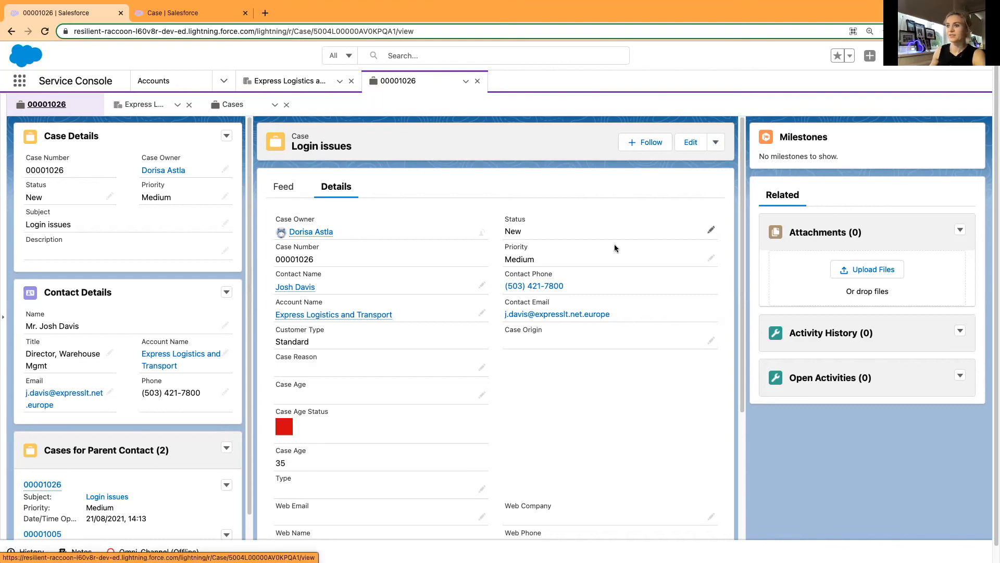
Set the Customer Type of the Express Logistics and Transport account back to Platinum and save it.
left_click(140, 105)
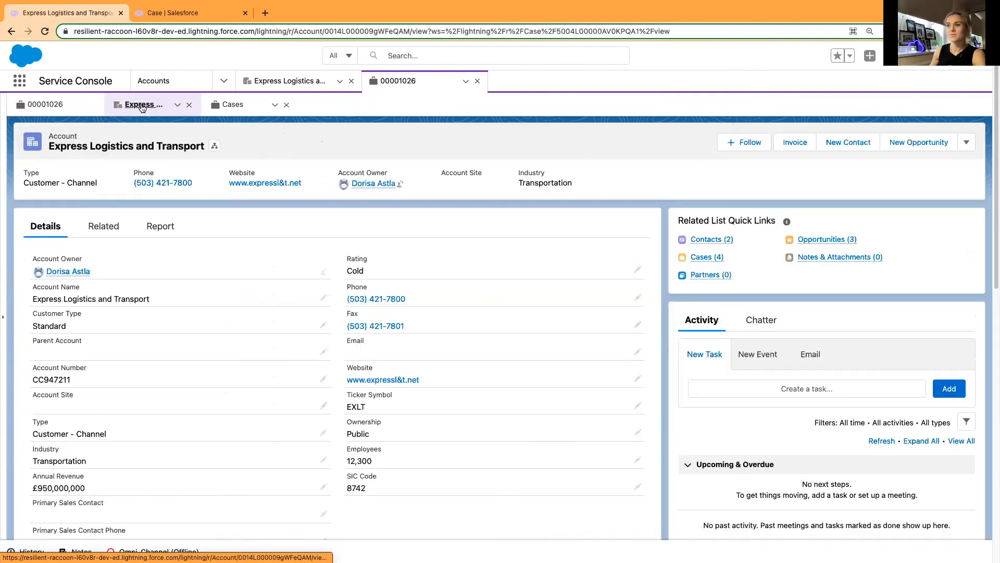
left_click(324, 324)
left_click(193, 359)
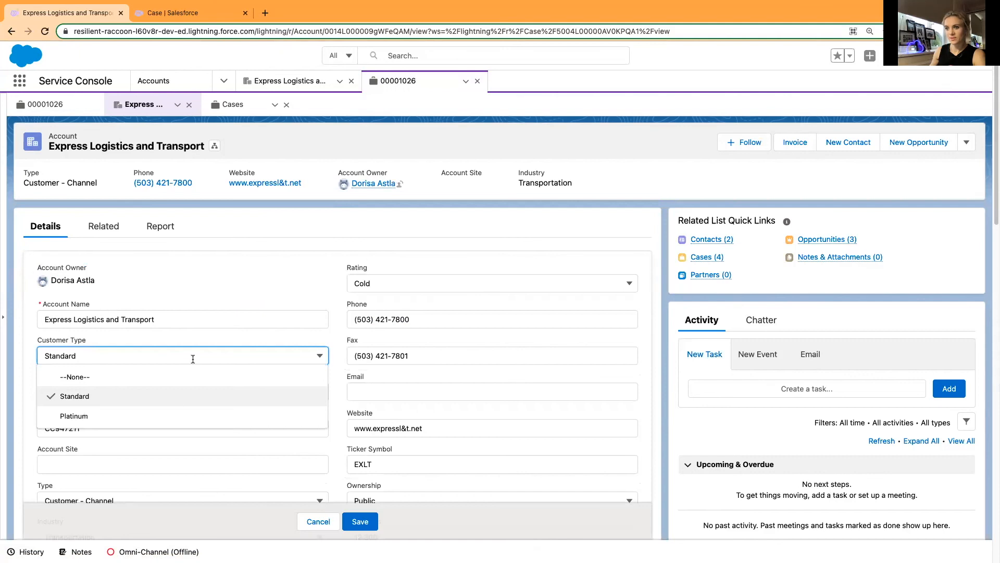
left_click(169, 412)
left_click(358, 518)
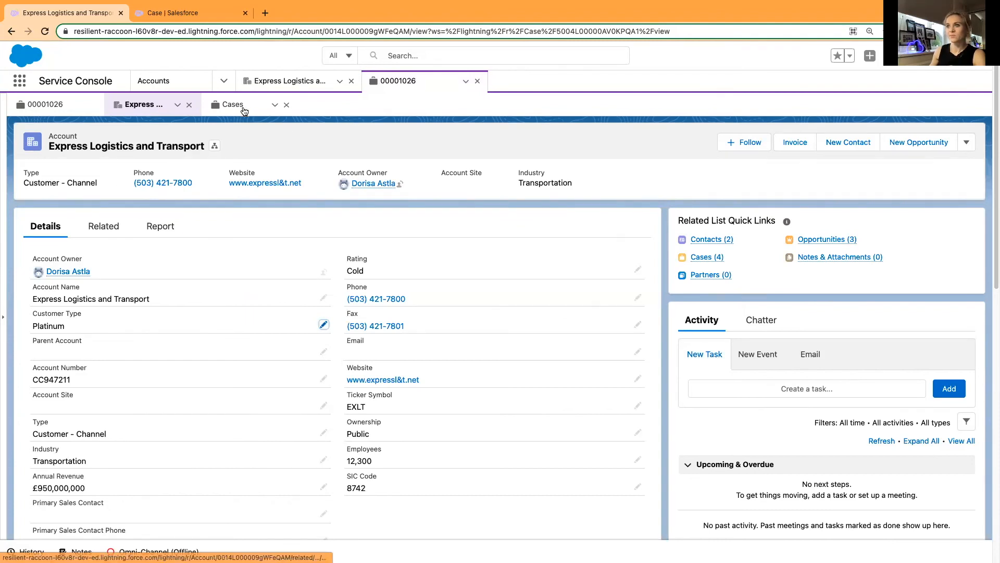
Go back to the "Login issues" case and review its details together with the banner above them.
left_click(71, 105)
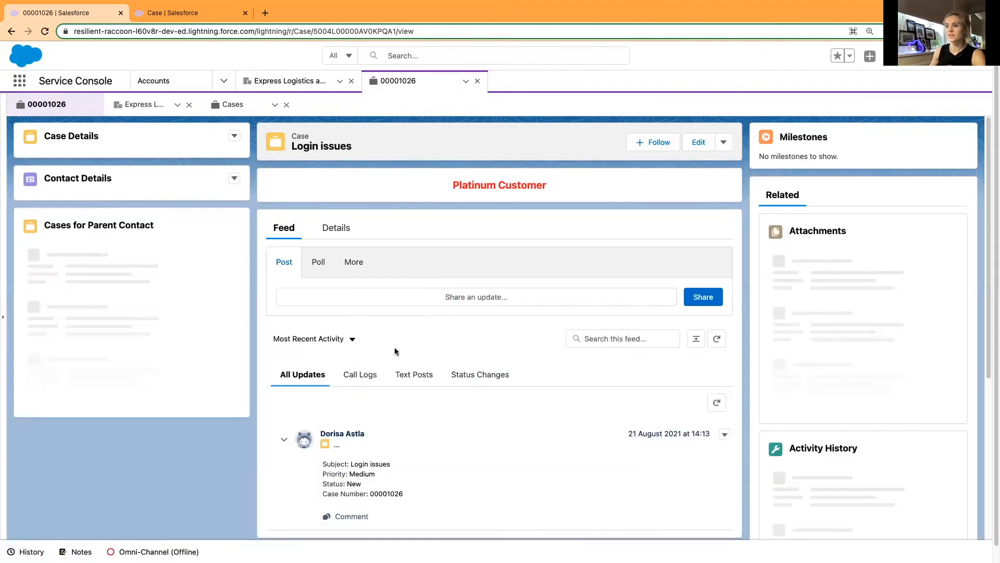
left_click(334, 225)
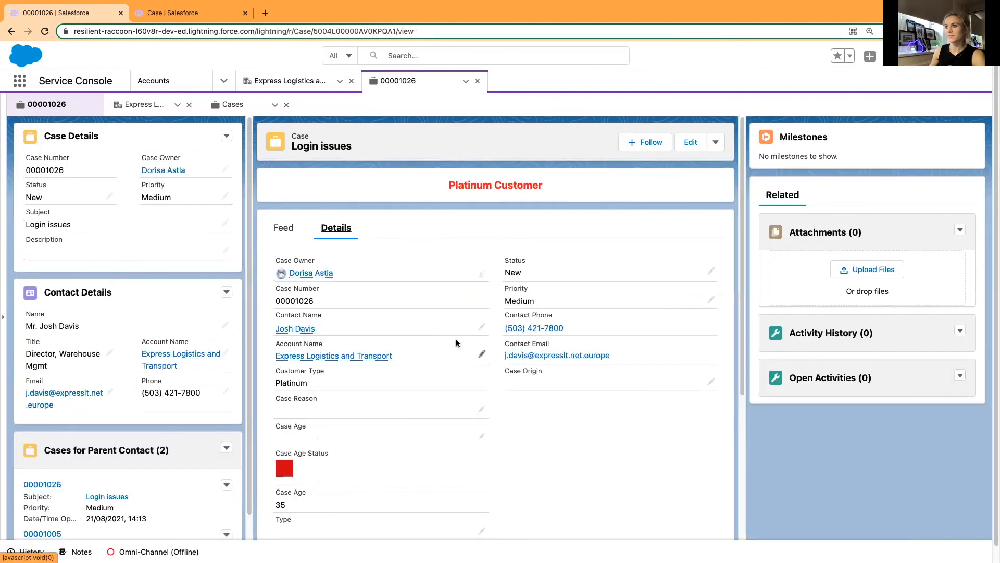
scroll(533, 455, "down", 3)
scroll(533, 456, "up", 3)
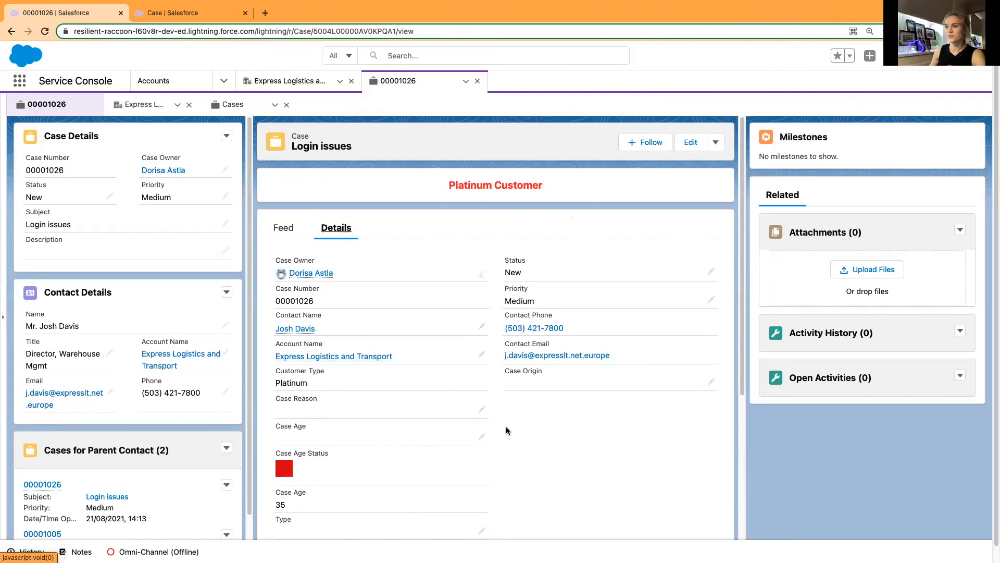
scroll(502, 432, "down", 2)
scroll(499, 438, "up", 2)
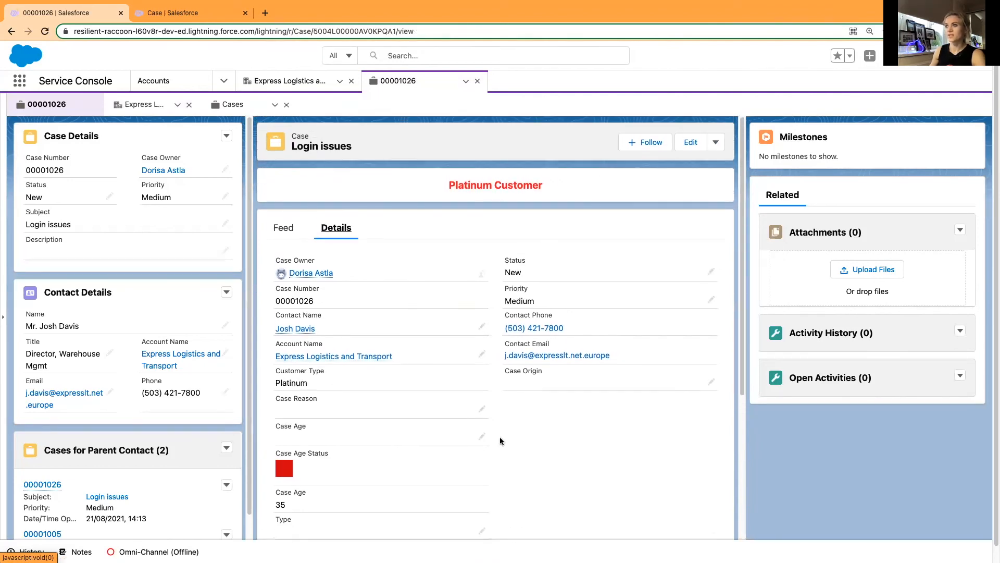